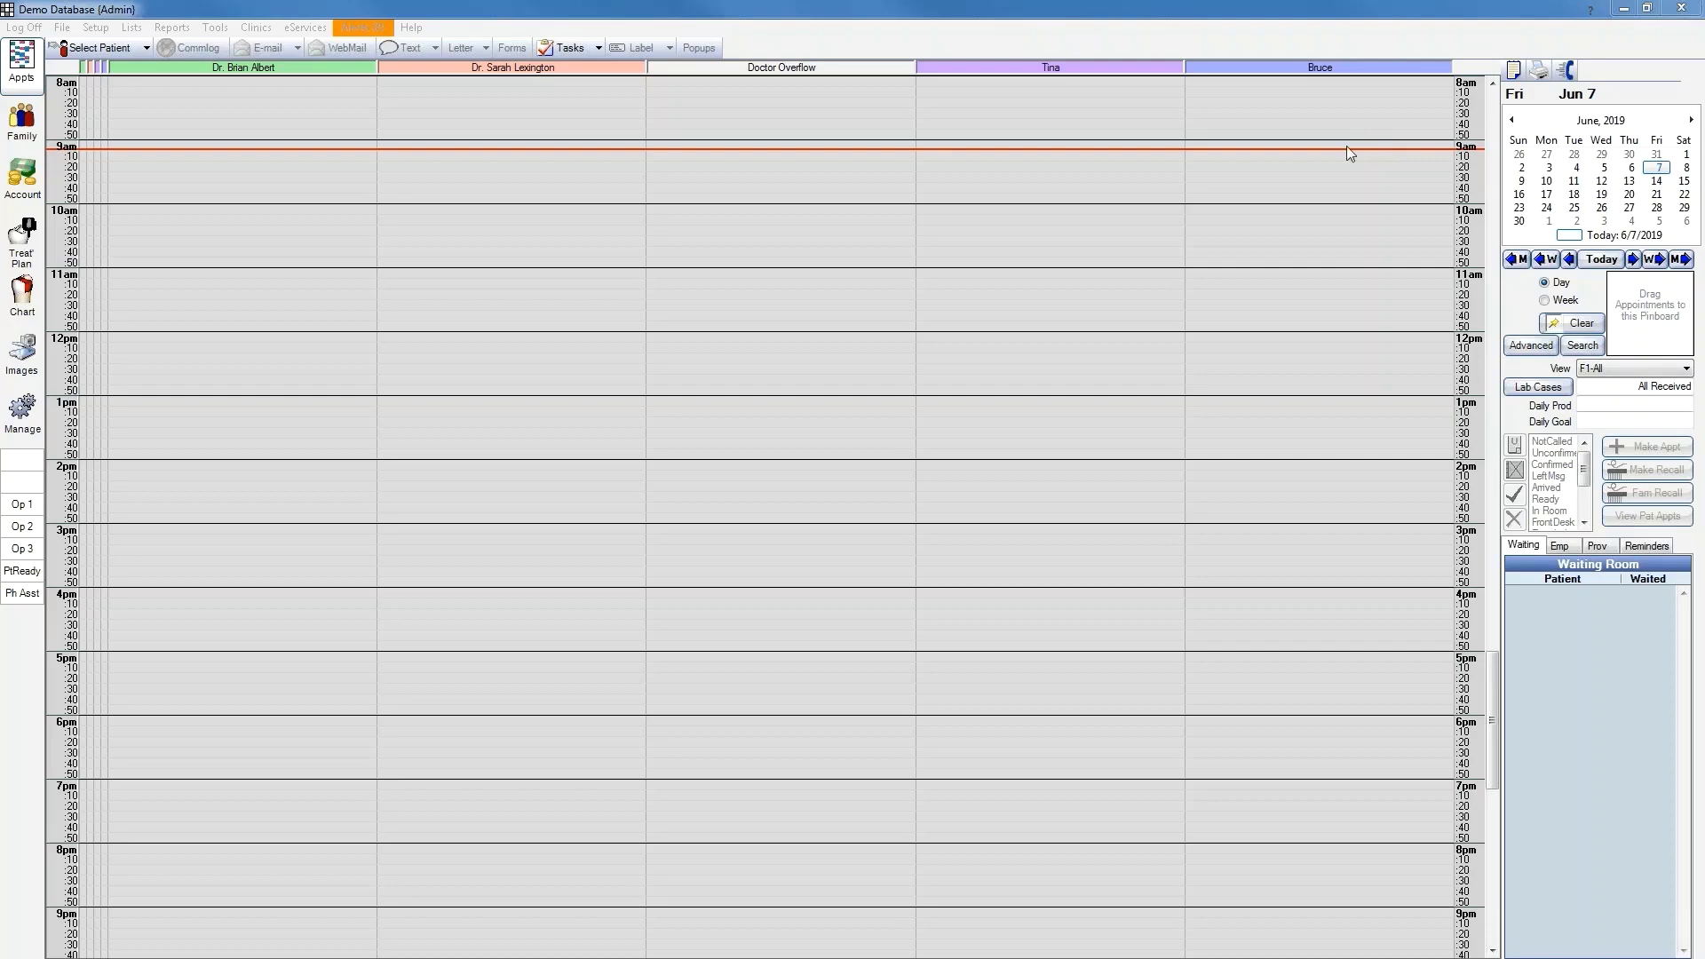
# Step: Examine the full list of permissions for the Regular Users group in the security settings, down to the Manage Module and Web Applications
pyautogui.click(96, 27)
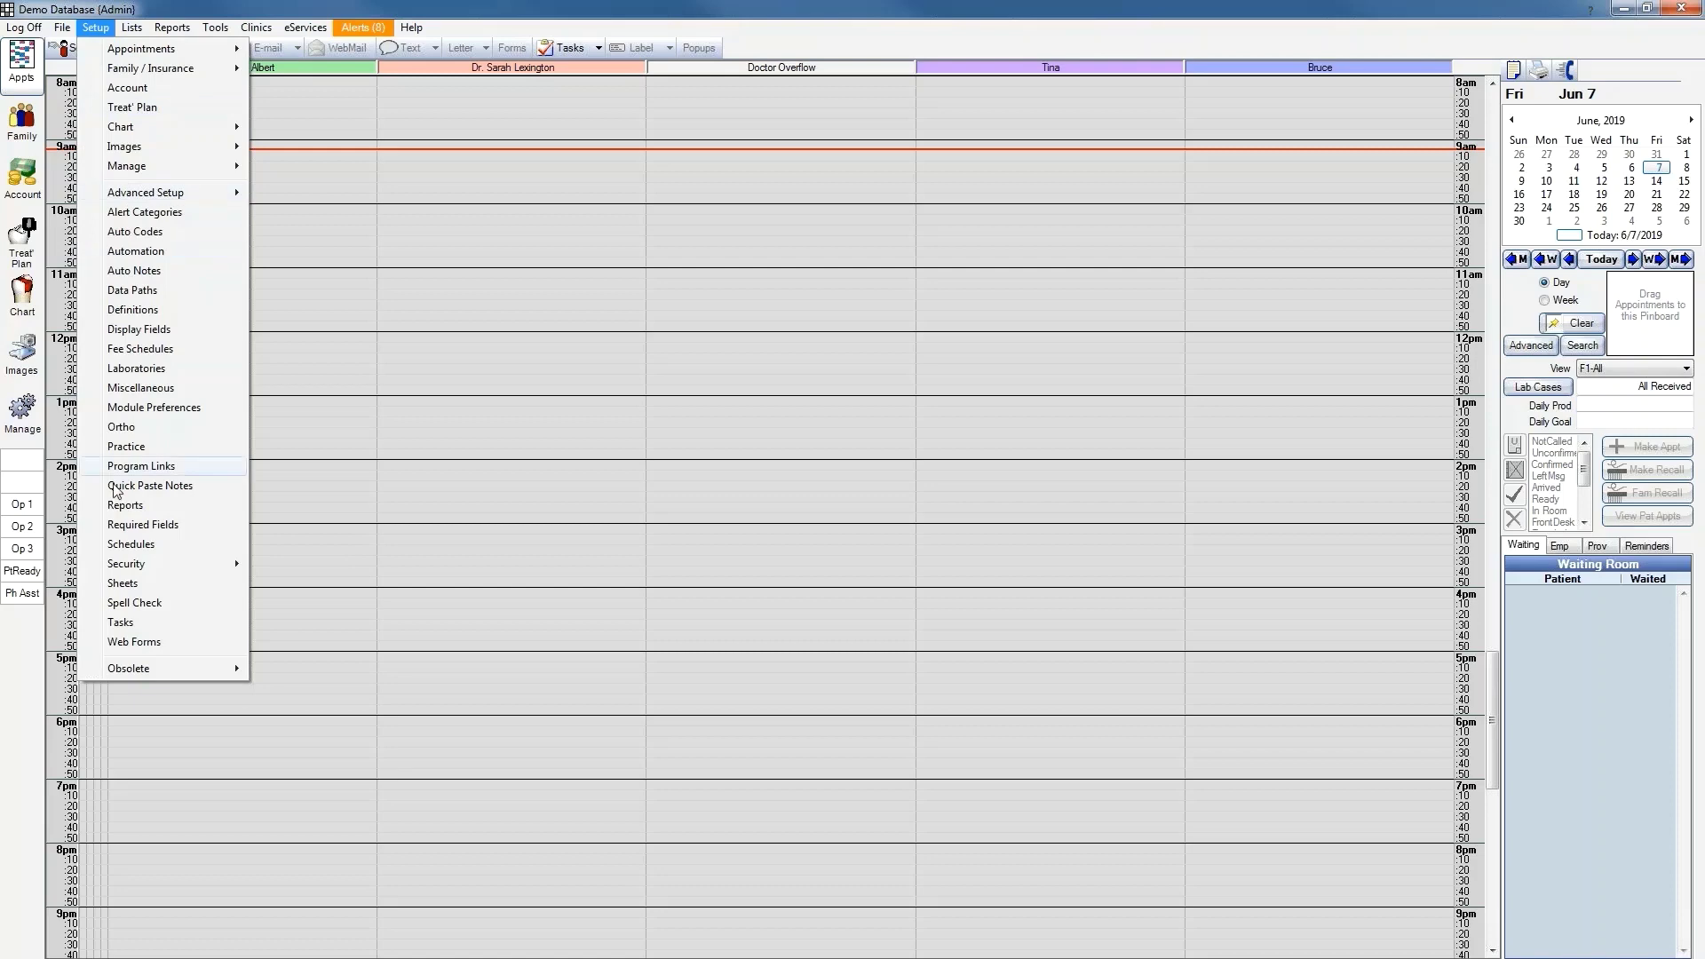
pyautogui.moveTo(131, 571)
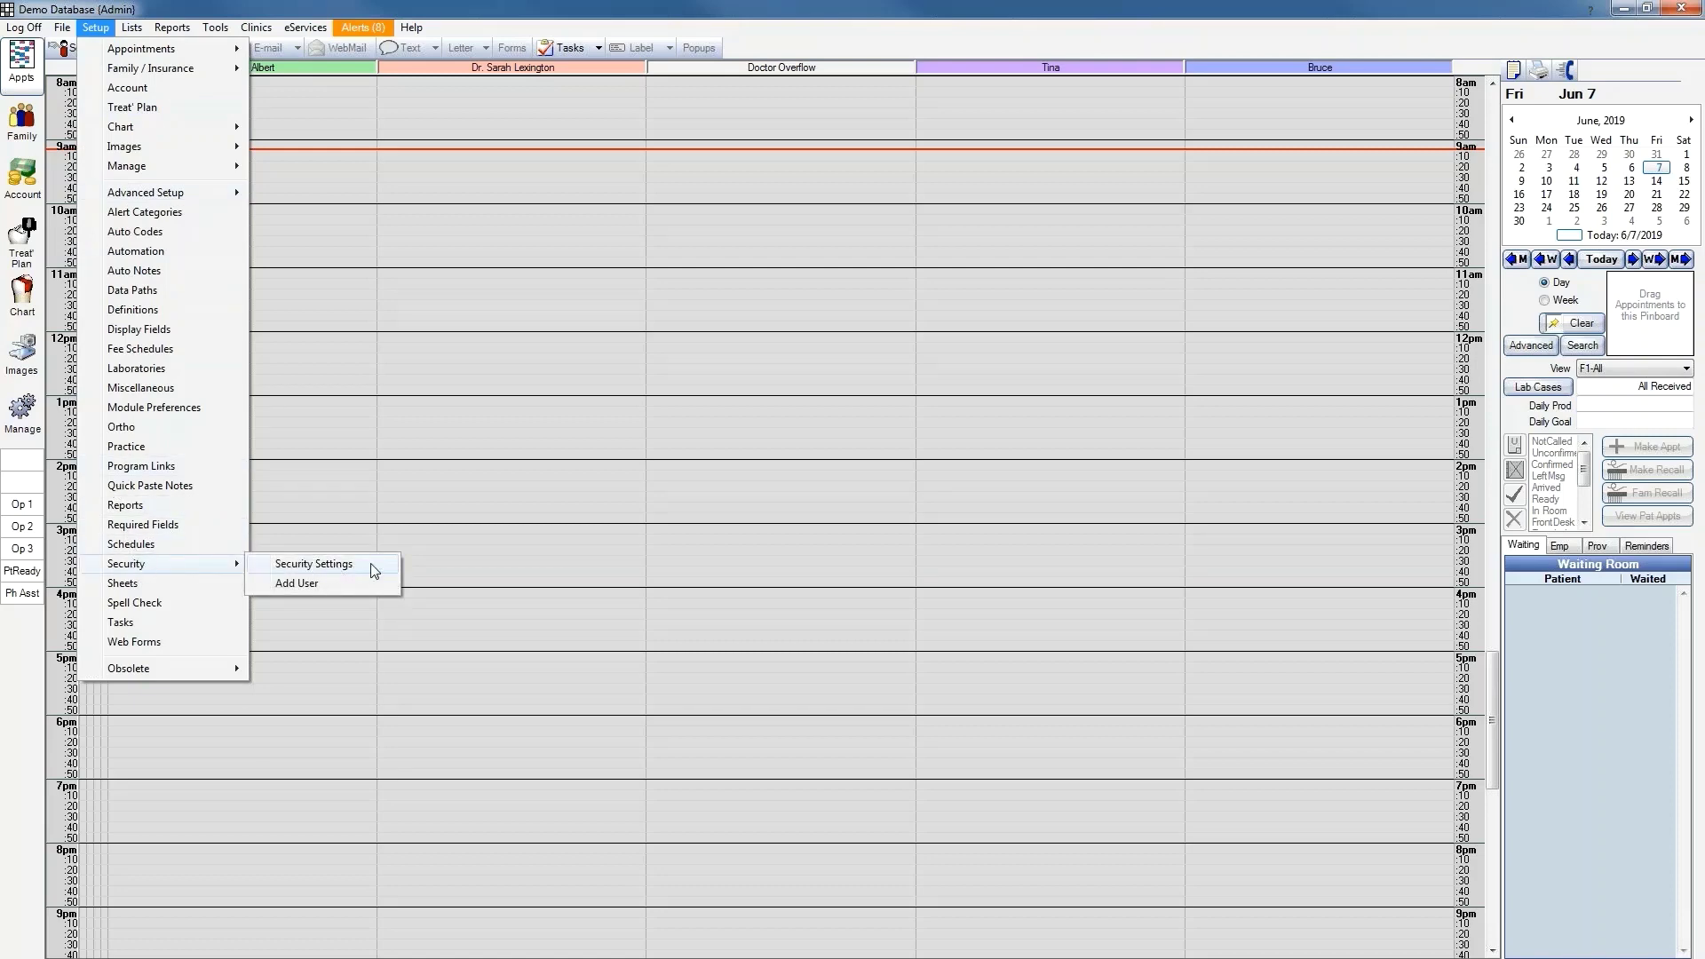
pyautogui.click(314, 564)
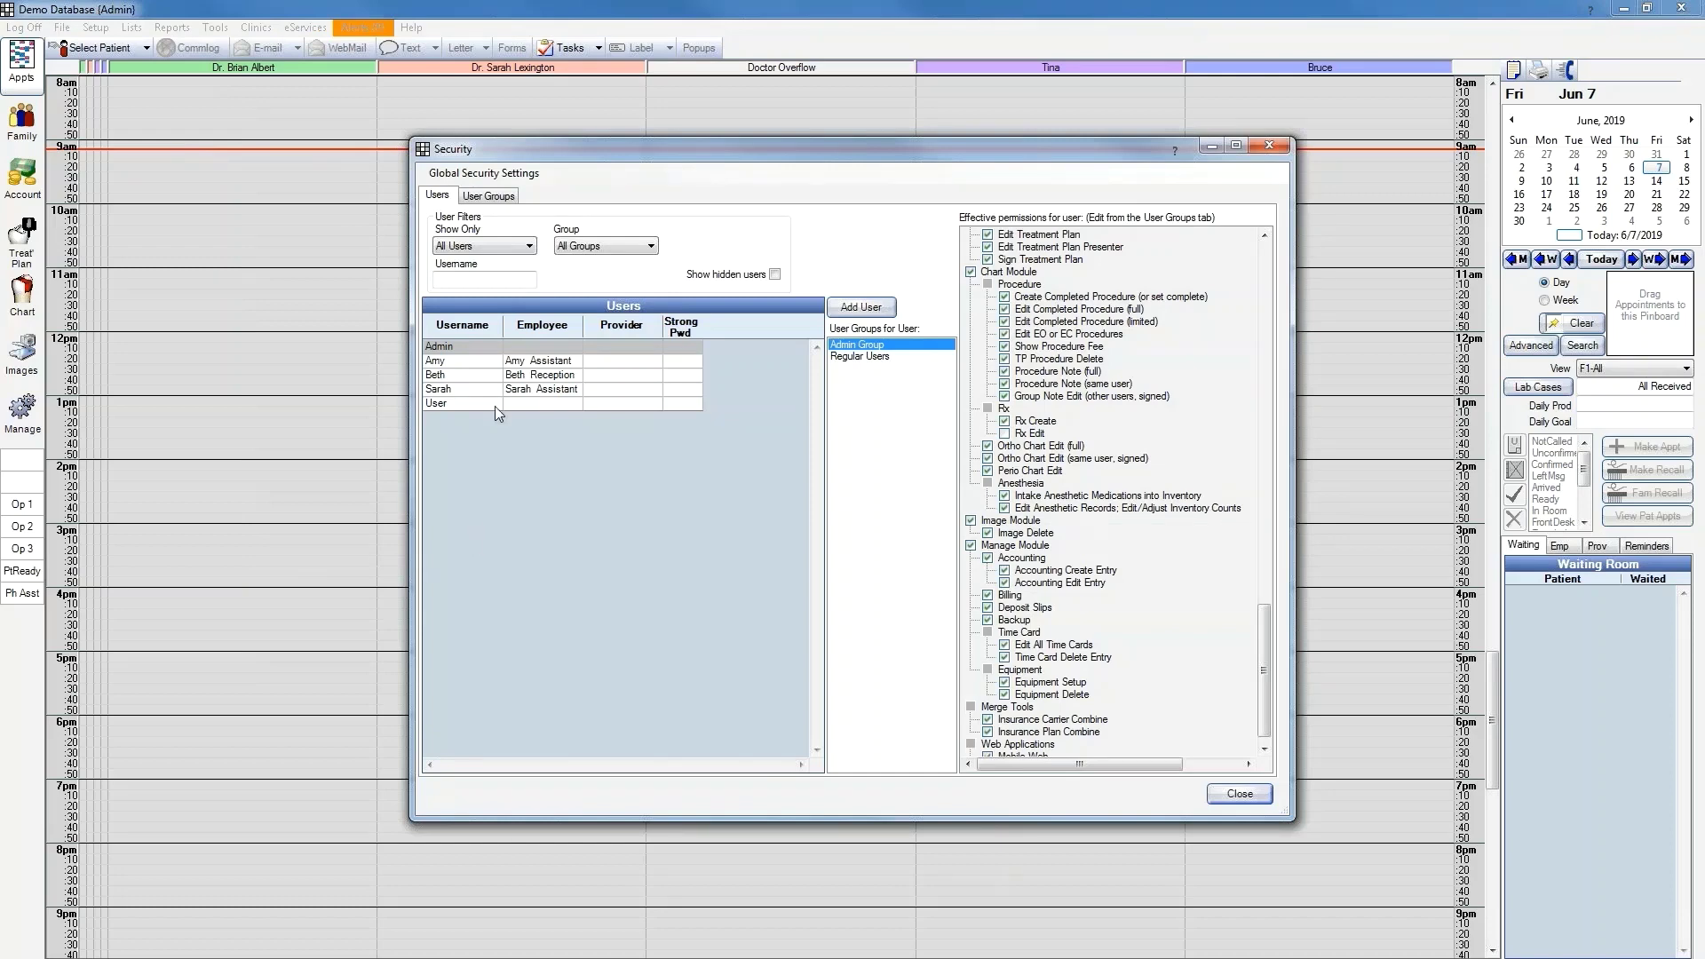
pyautogui.click(505, 198)
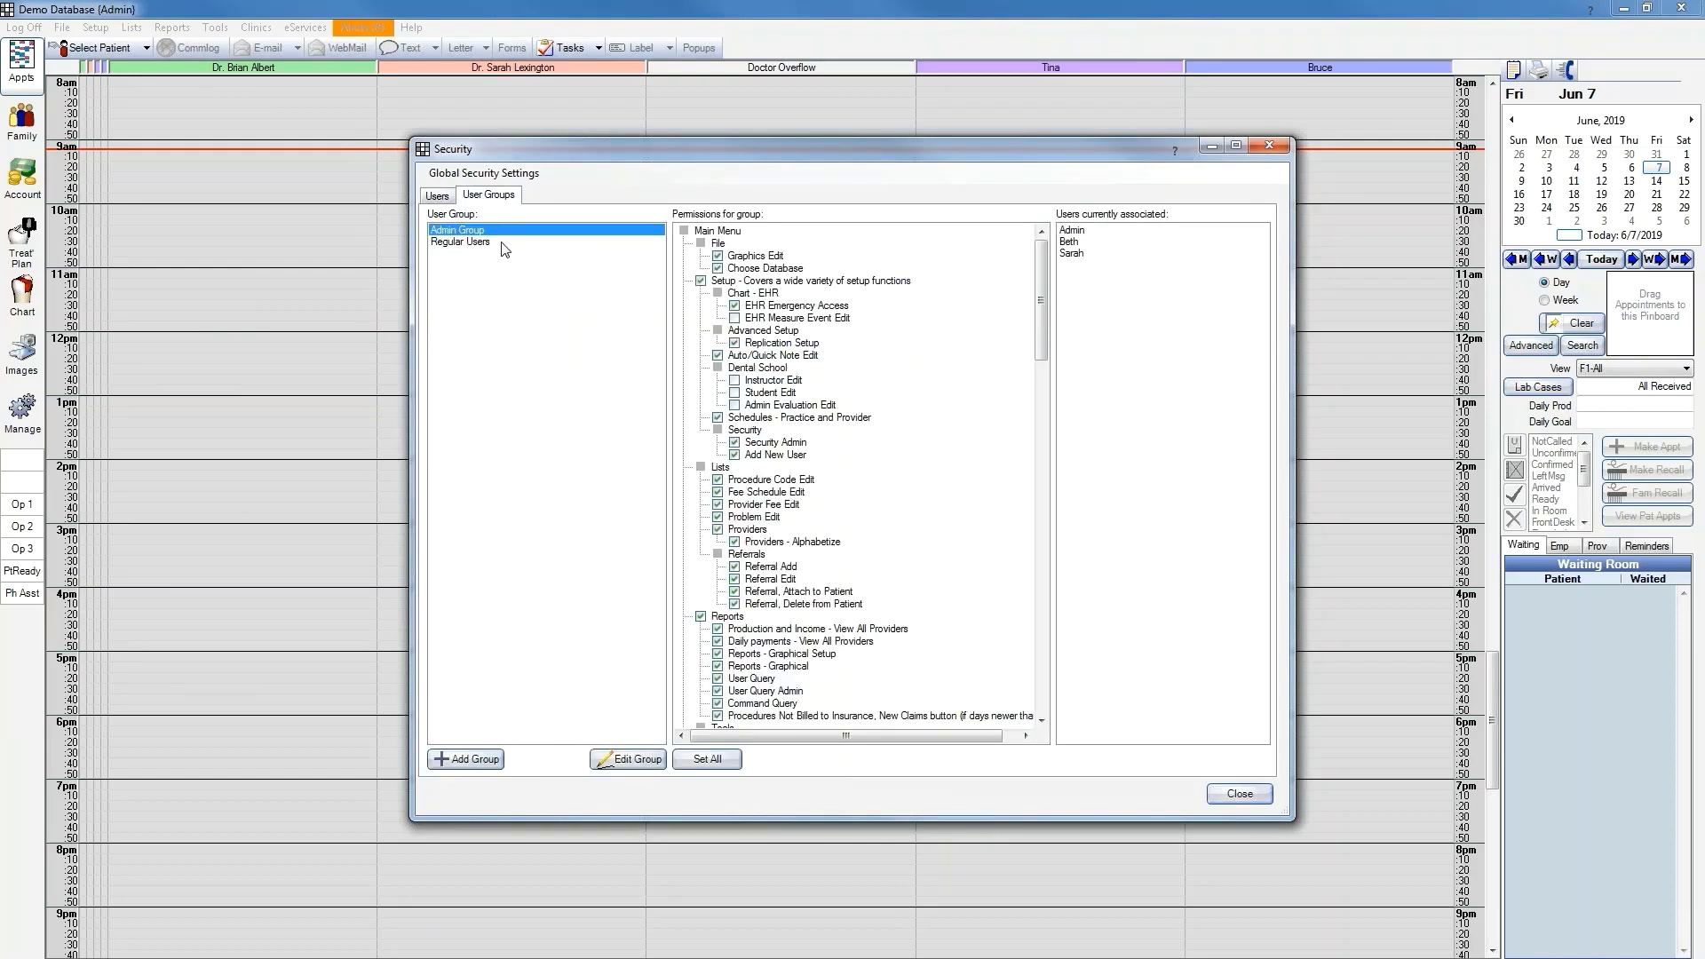
pyautogui.click(561, 242)
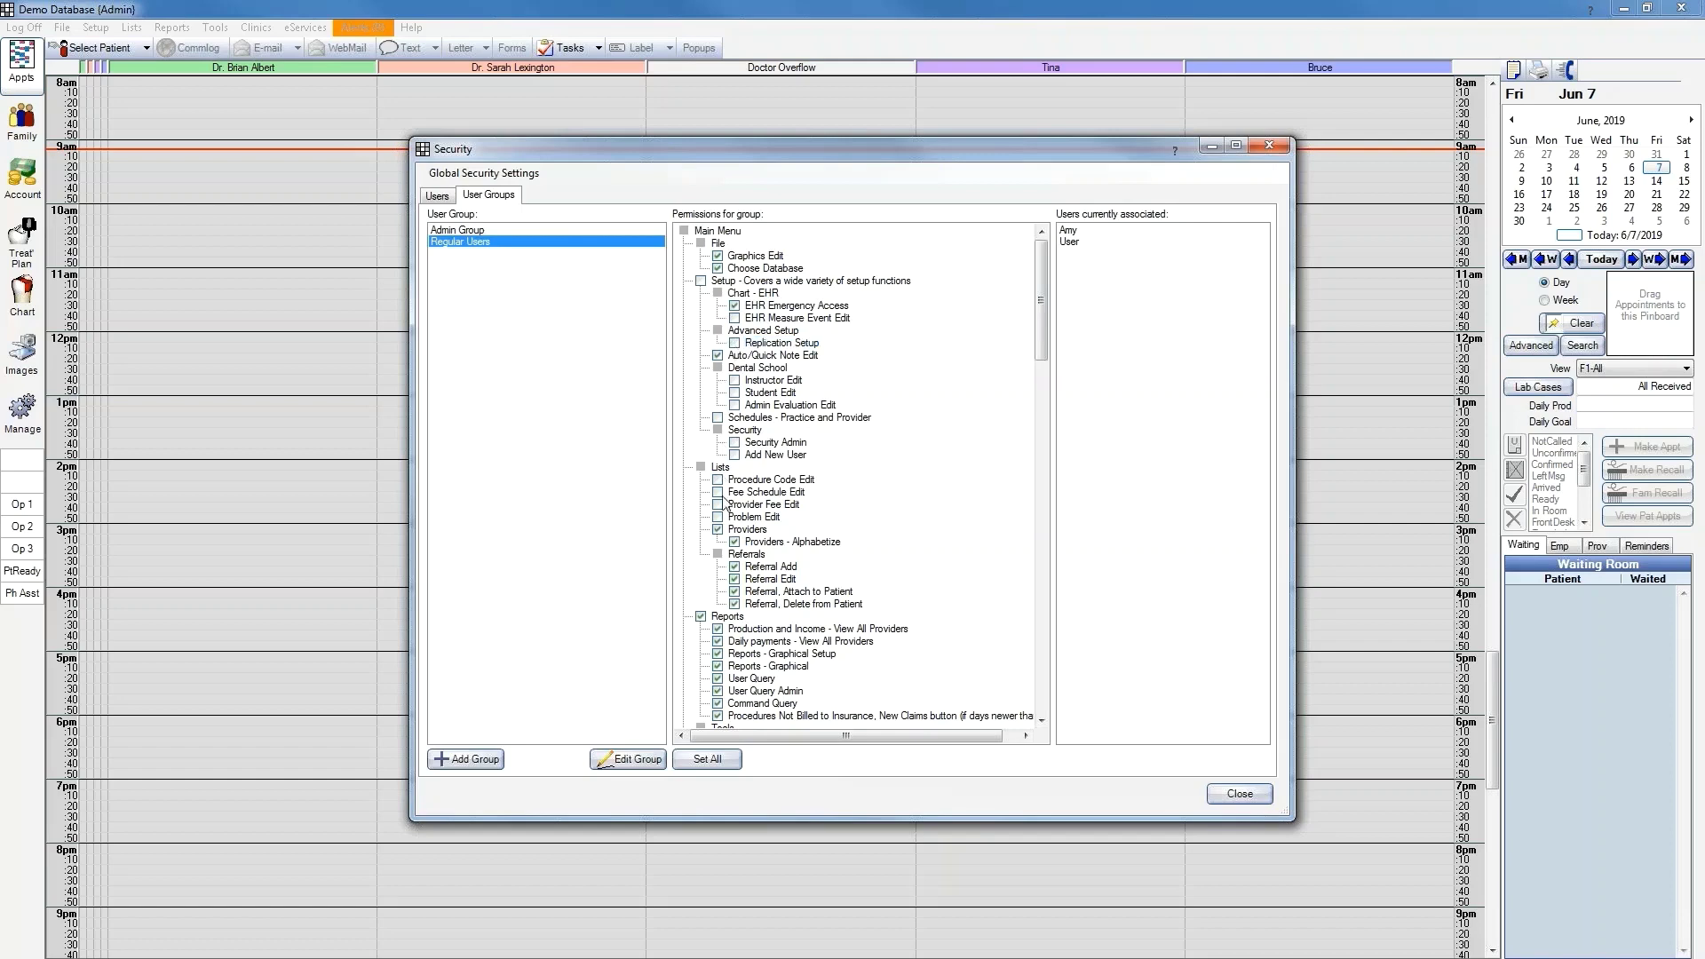
pyautogui.scroll(-13, 764, 479)
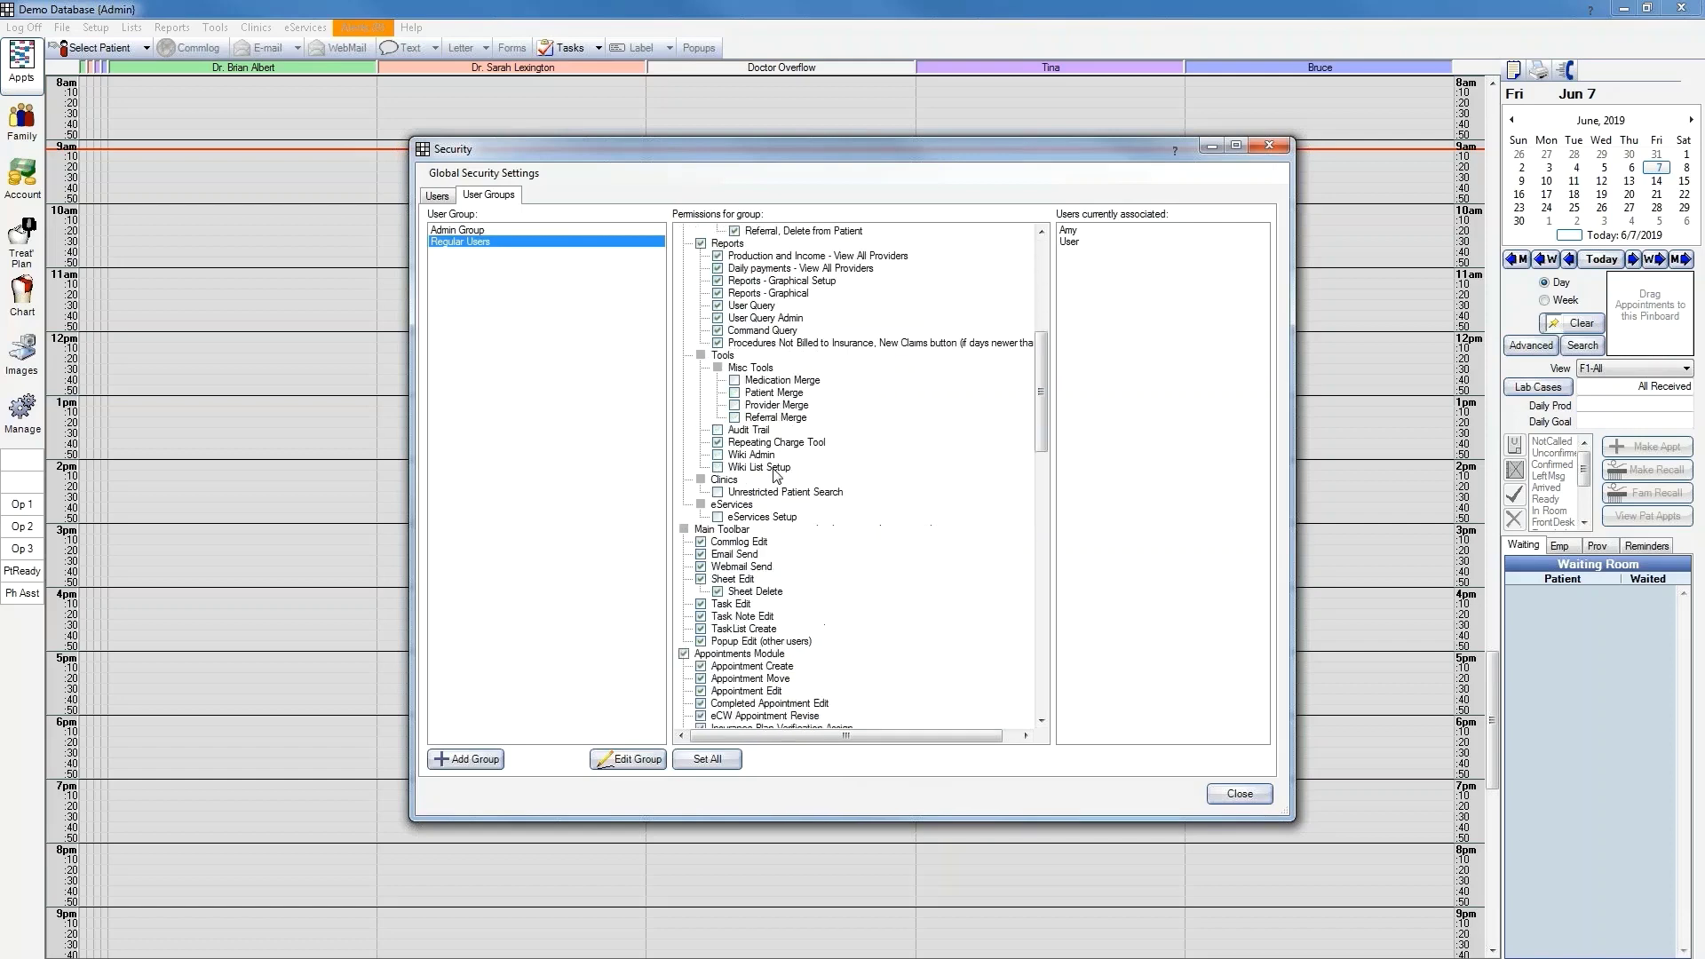
pyautogui.scroll(-10, 774, 475)
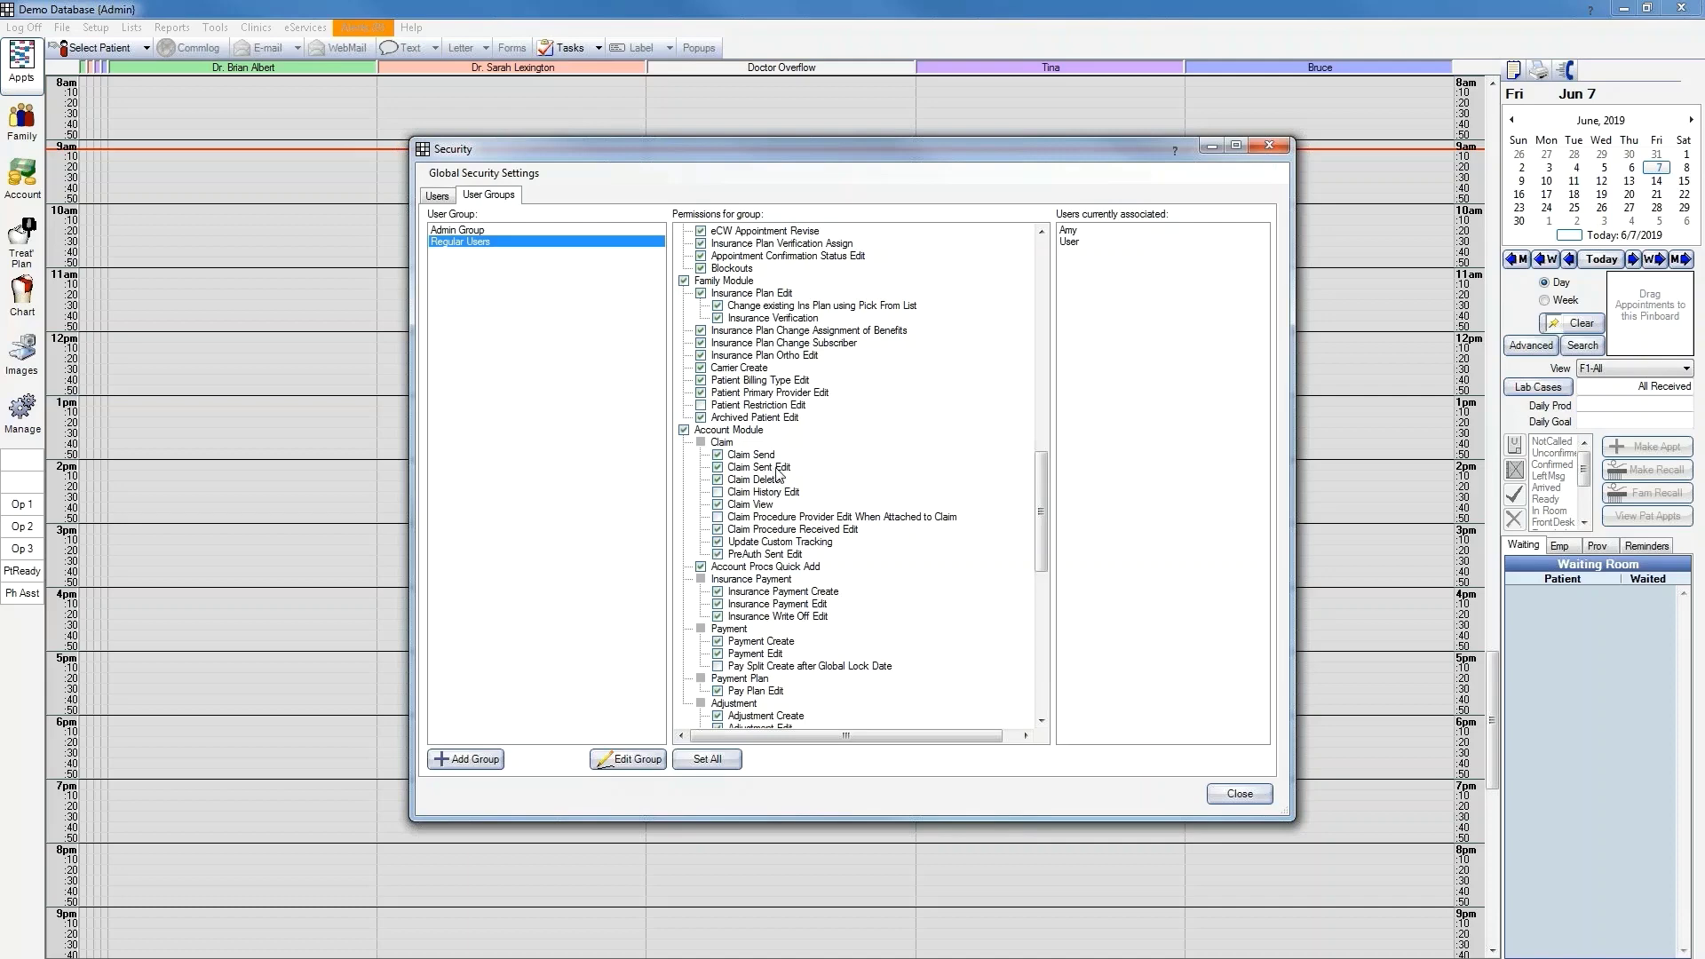
pyautogui.scroll(-4, 777, 473)
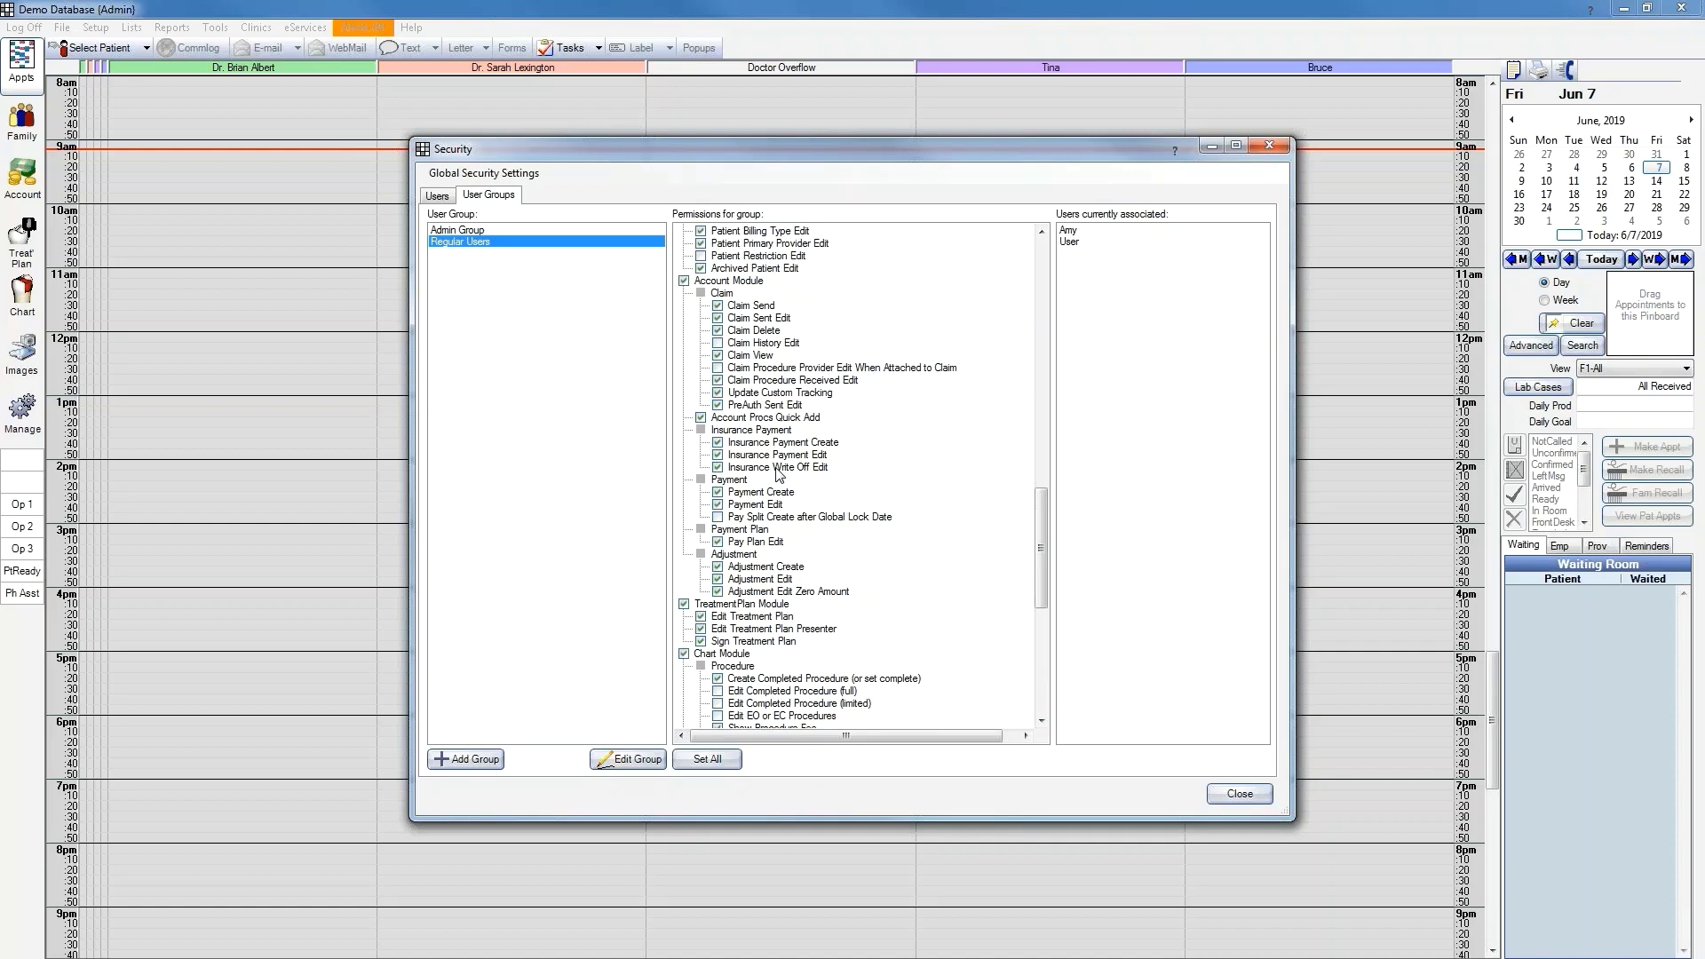
pyautogui.scroll(-5, 779, 474)
pyautogui.scroll(-6, 778, 474)
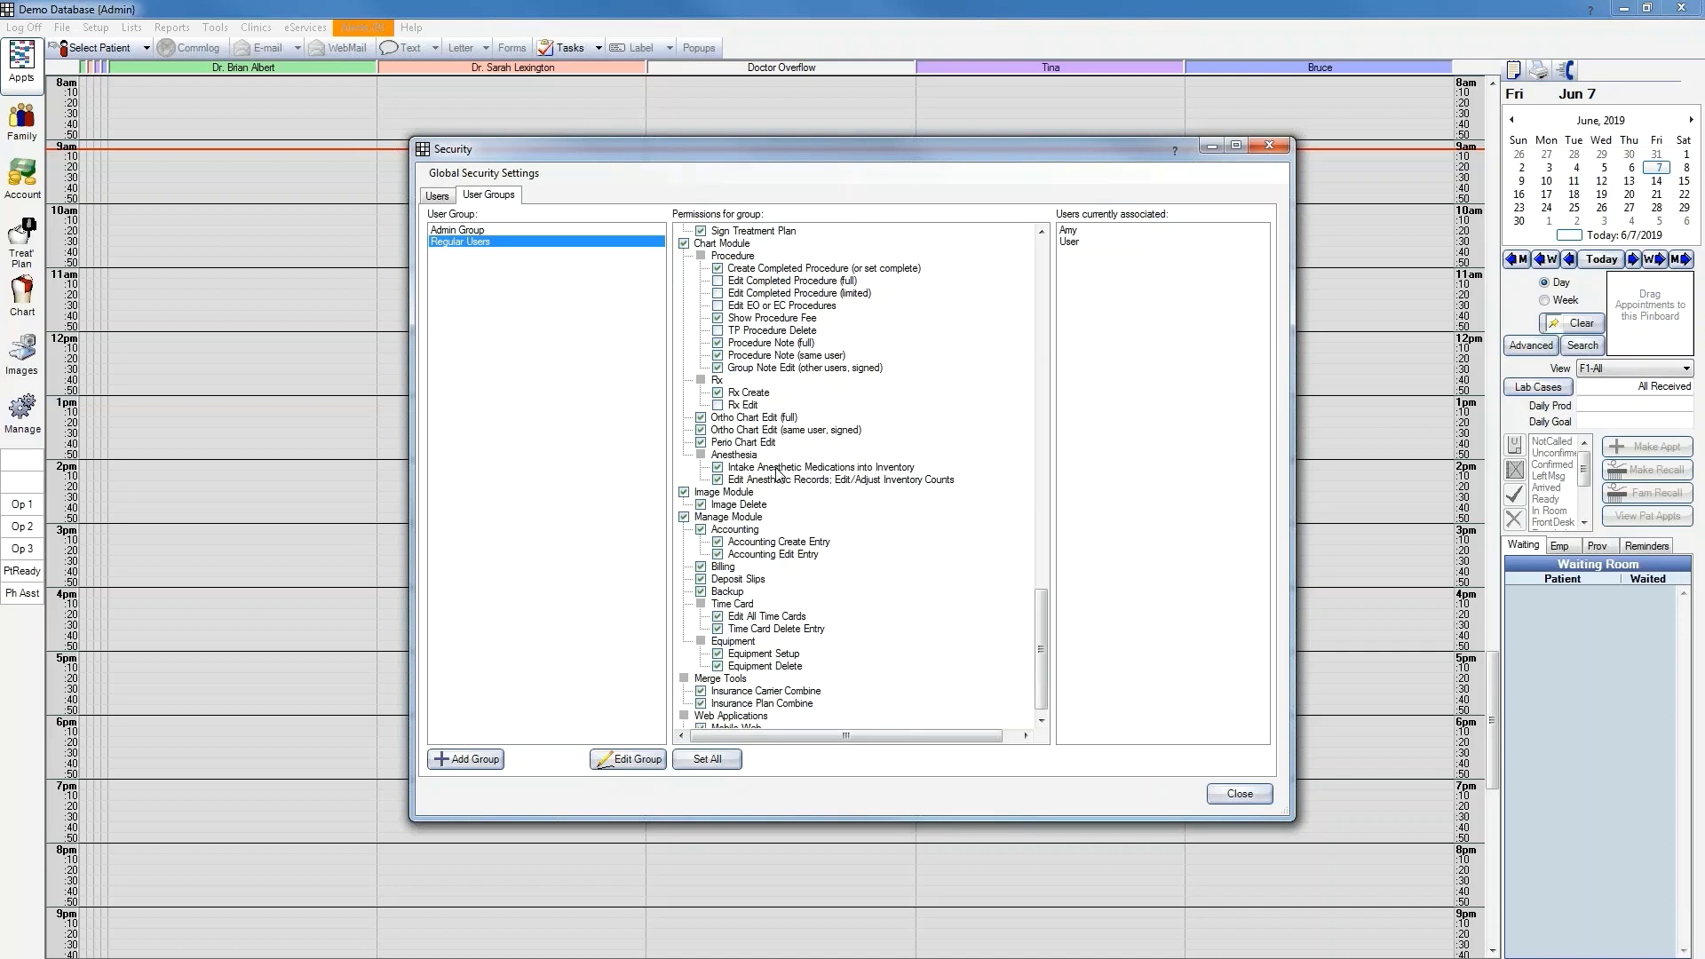
pyautogui.scroll(-1, 778, 474)
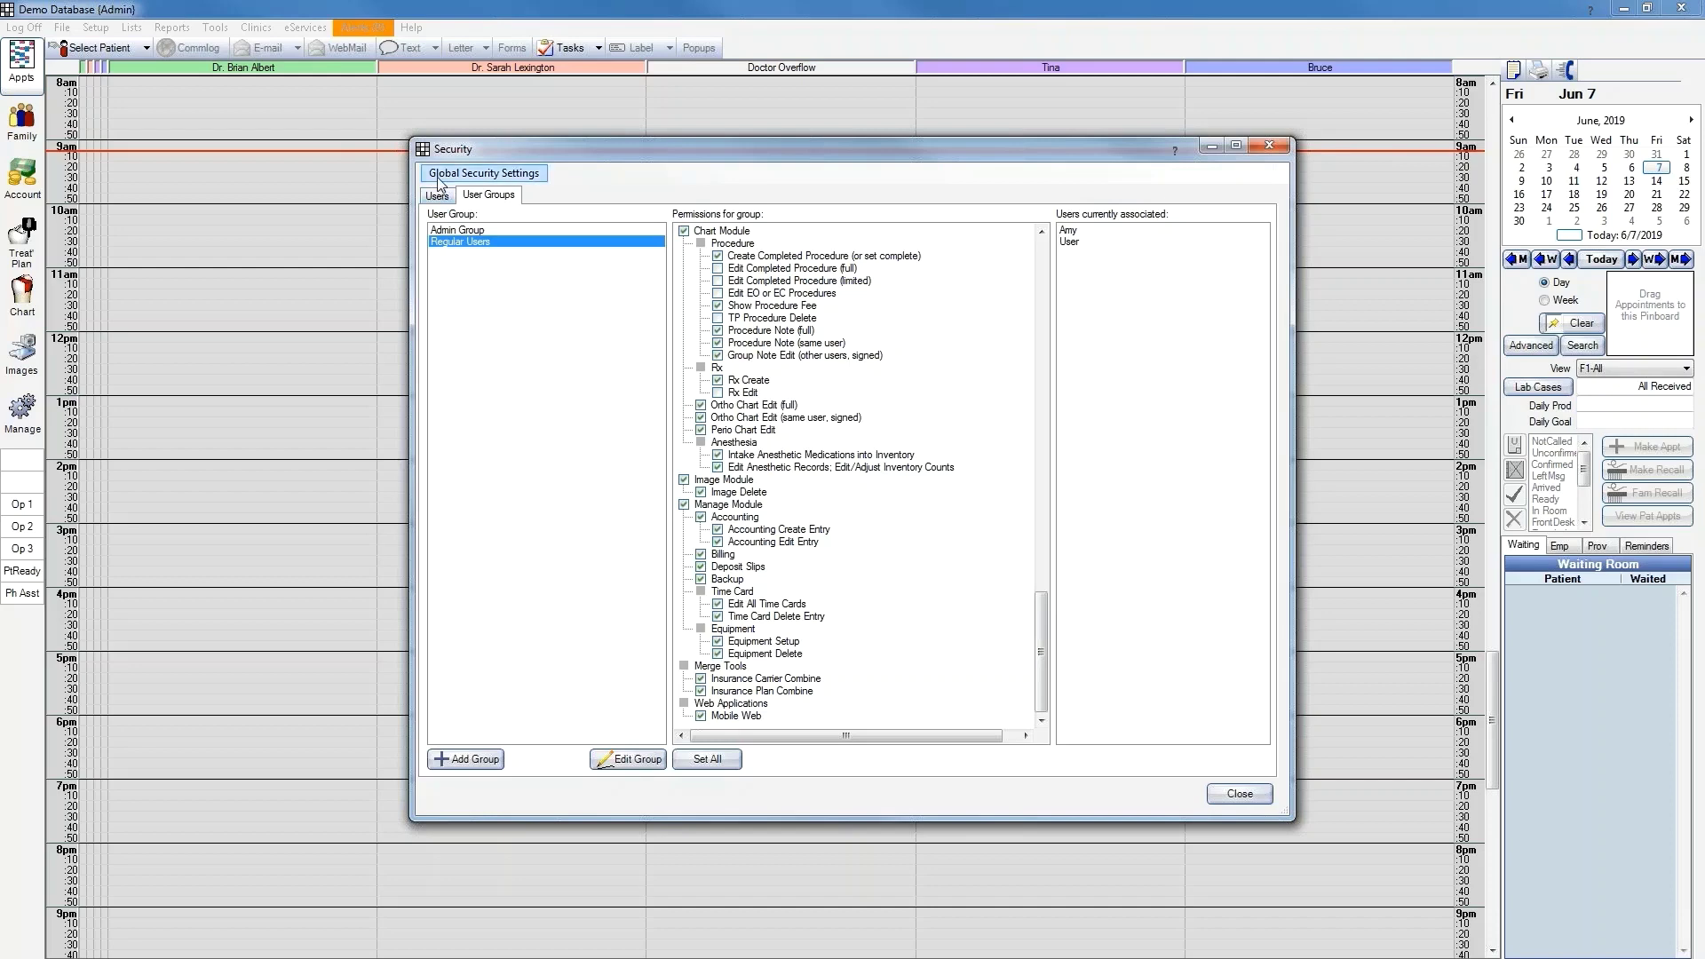
# Step: Enable time card security in the global security settings and prevent users from editing their own time card
pyautogui.click(484, 177)
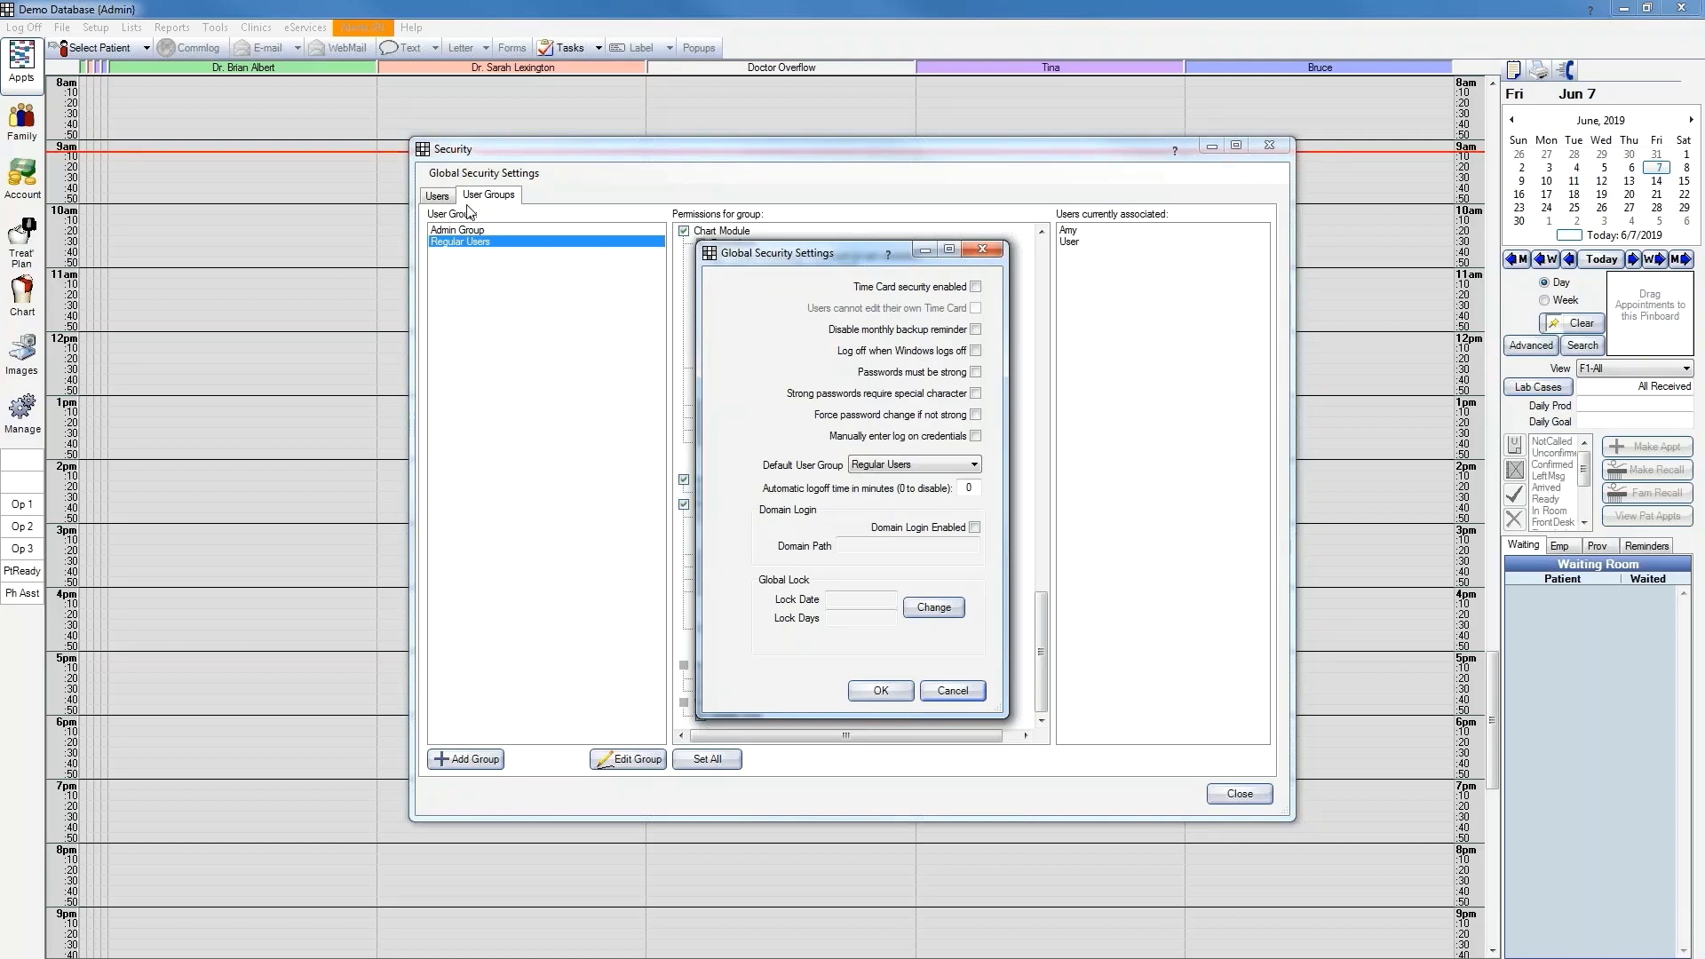
pyautogui.click(976, 288)
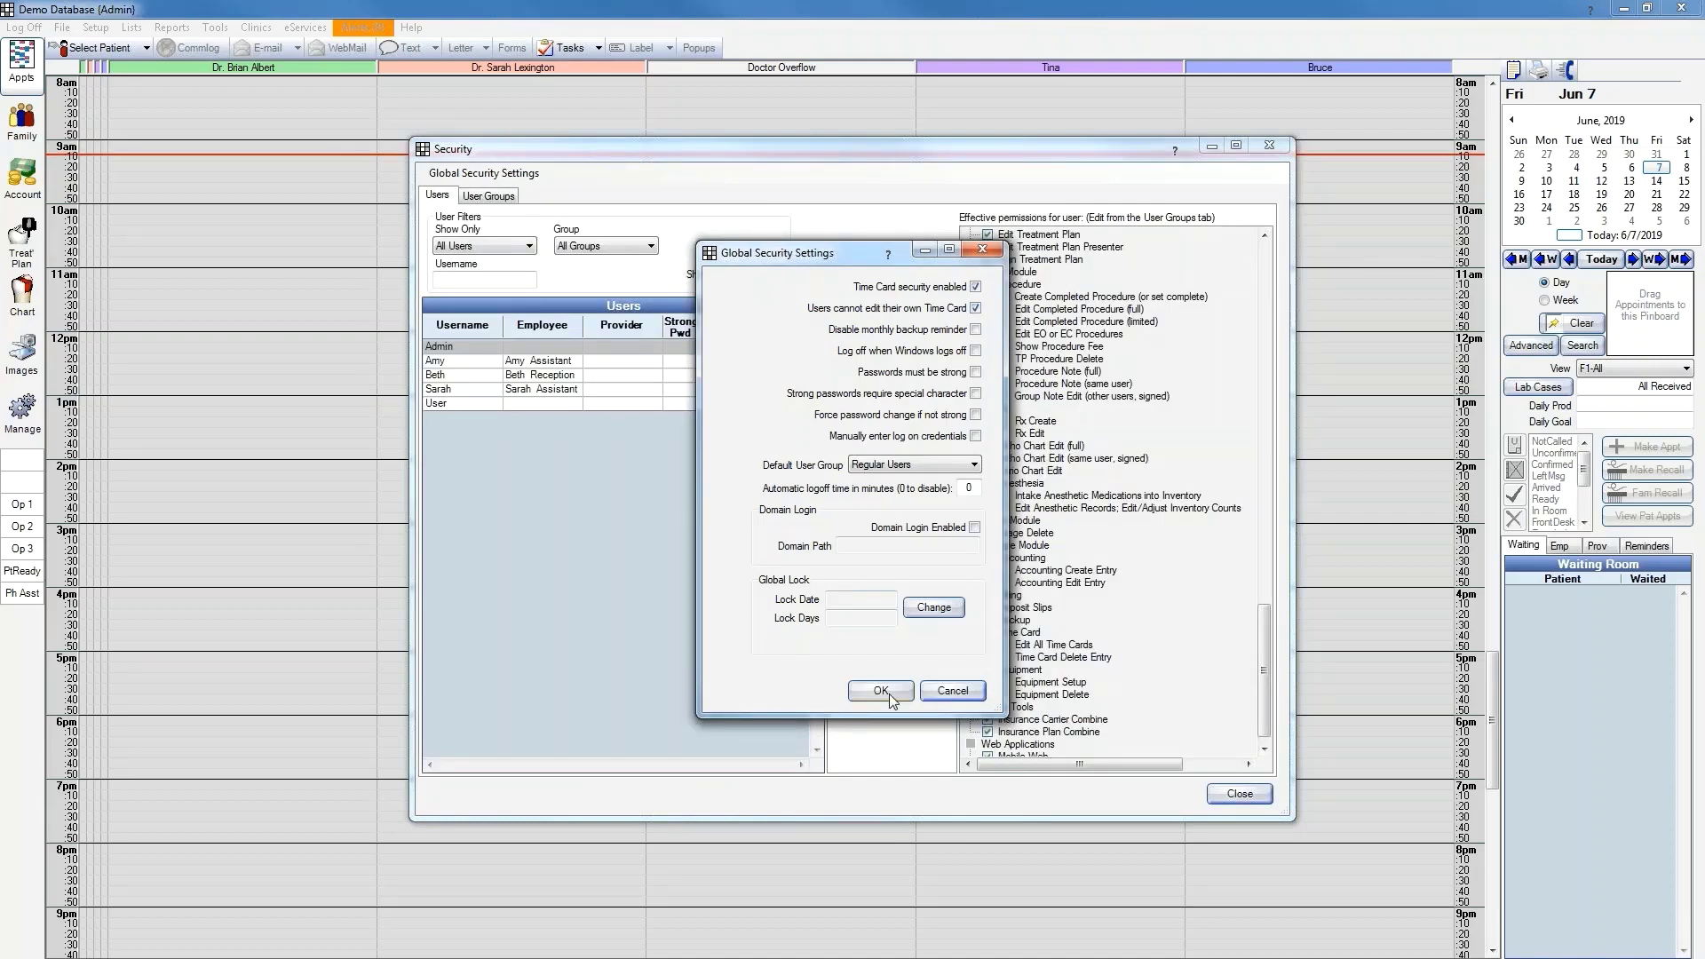
pyautogui.click(890, 696)
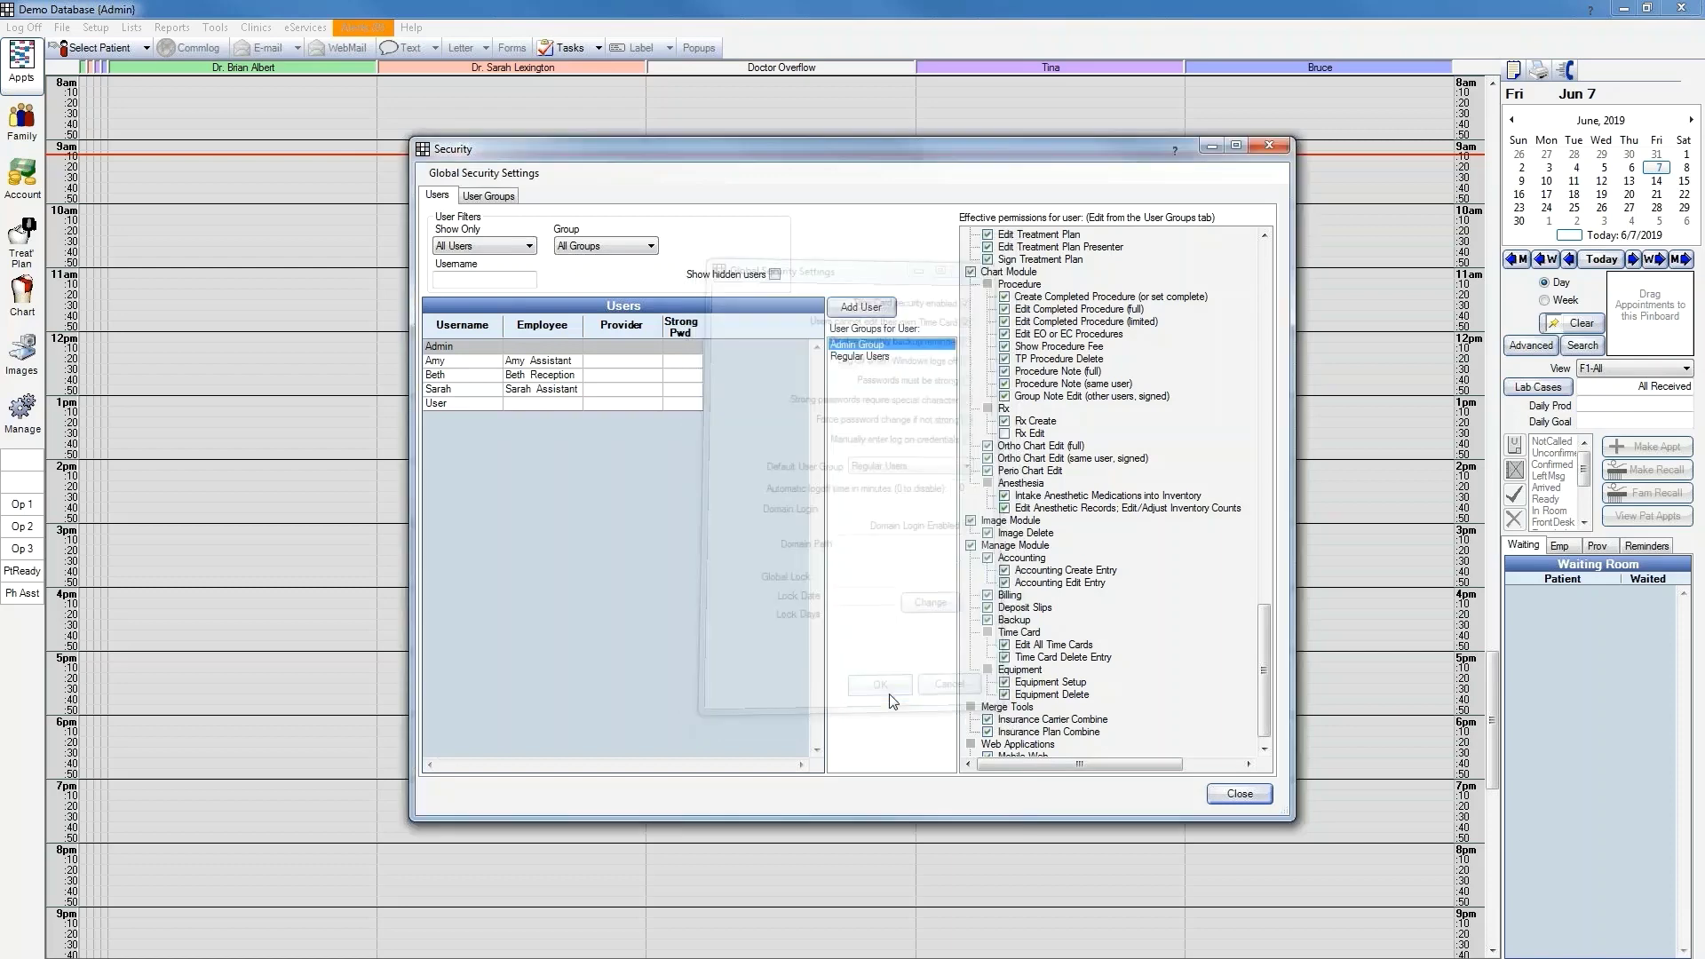
pyautogui.click(1240, 794)
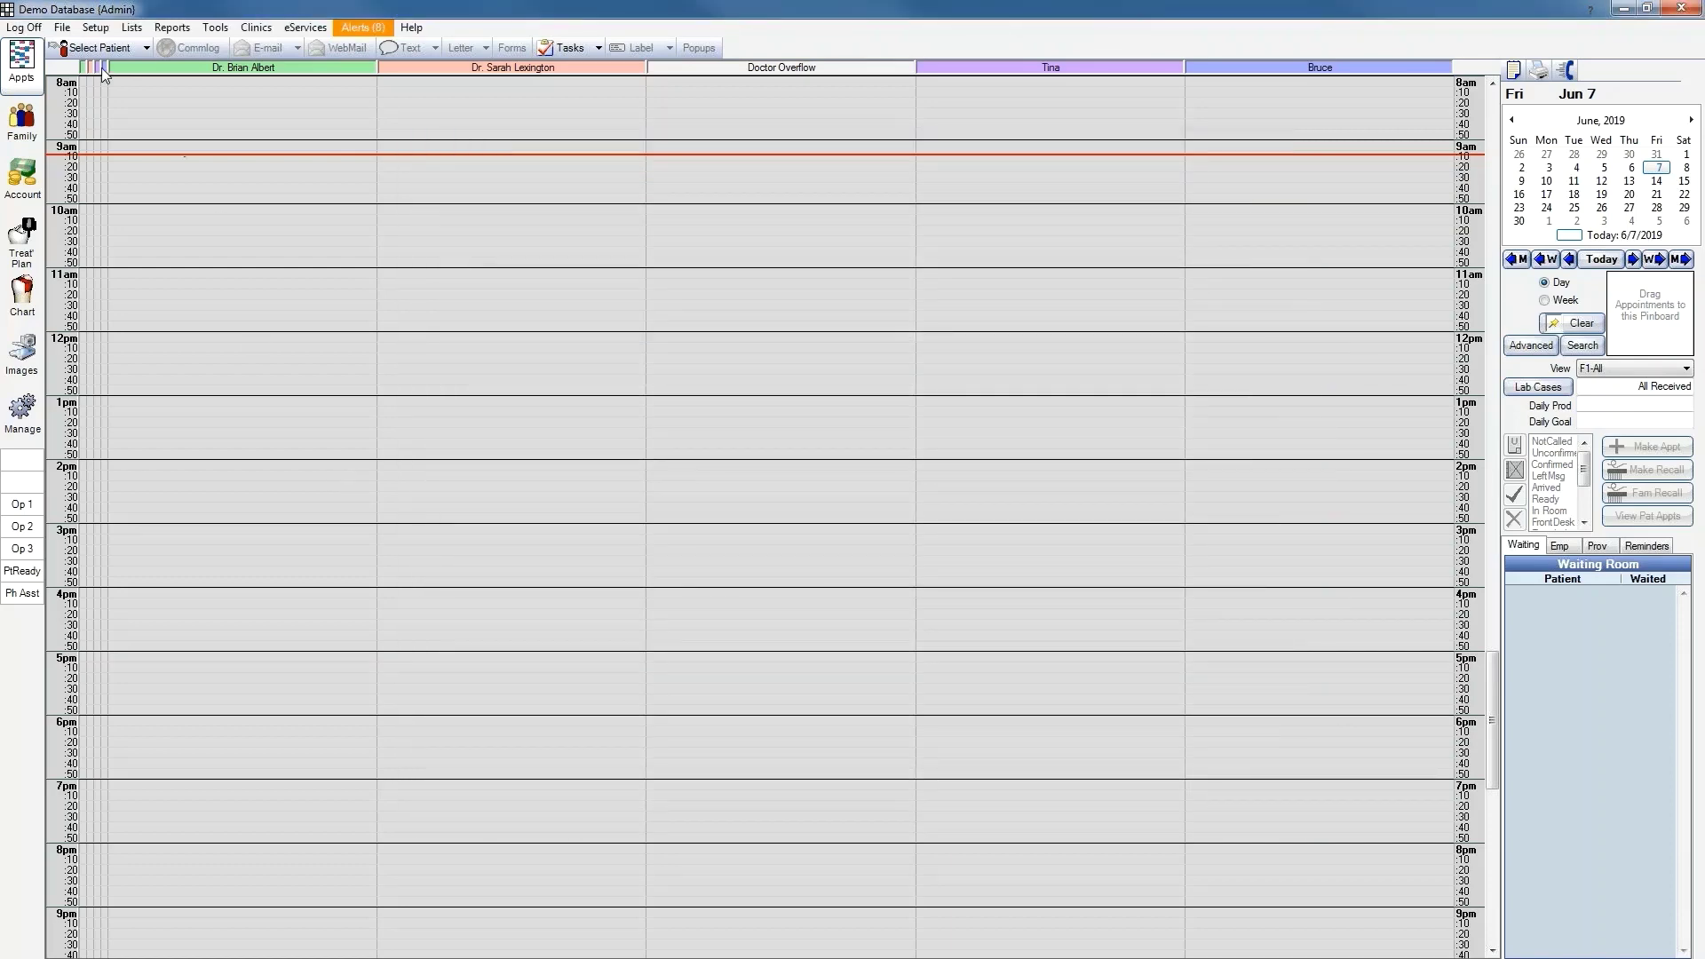
# Step: Add a single pay period from 06/14/2019 to 06/27/2019 with paycheck date 07/01/2019 in the time card setup
pyautogui.click(96, 27)
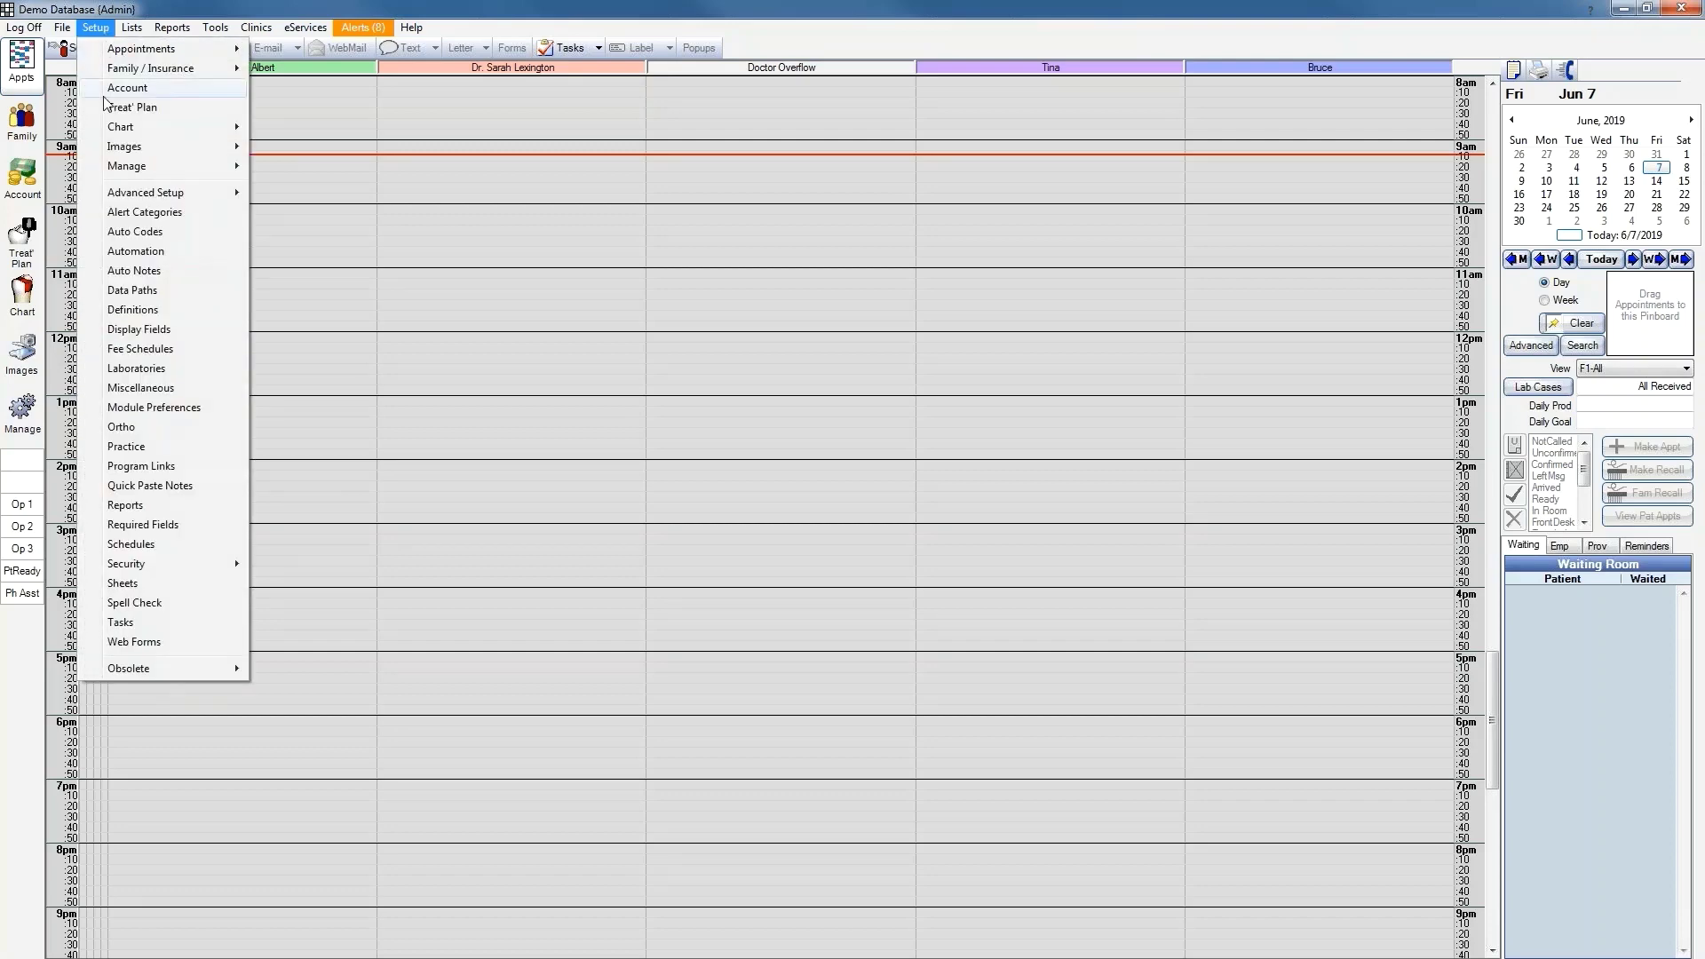
pyautogui.moveTo(108, 169)
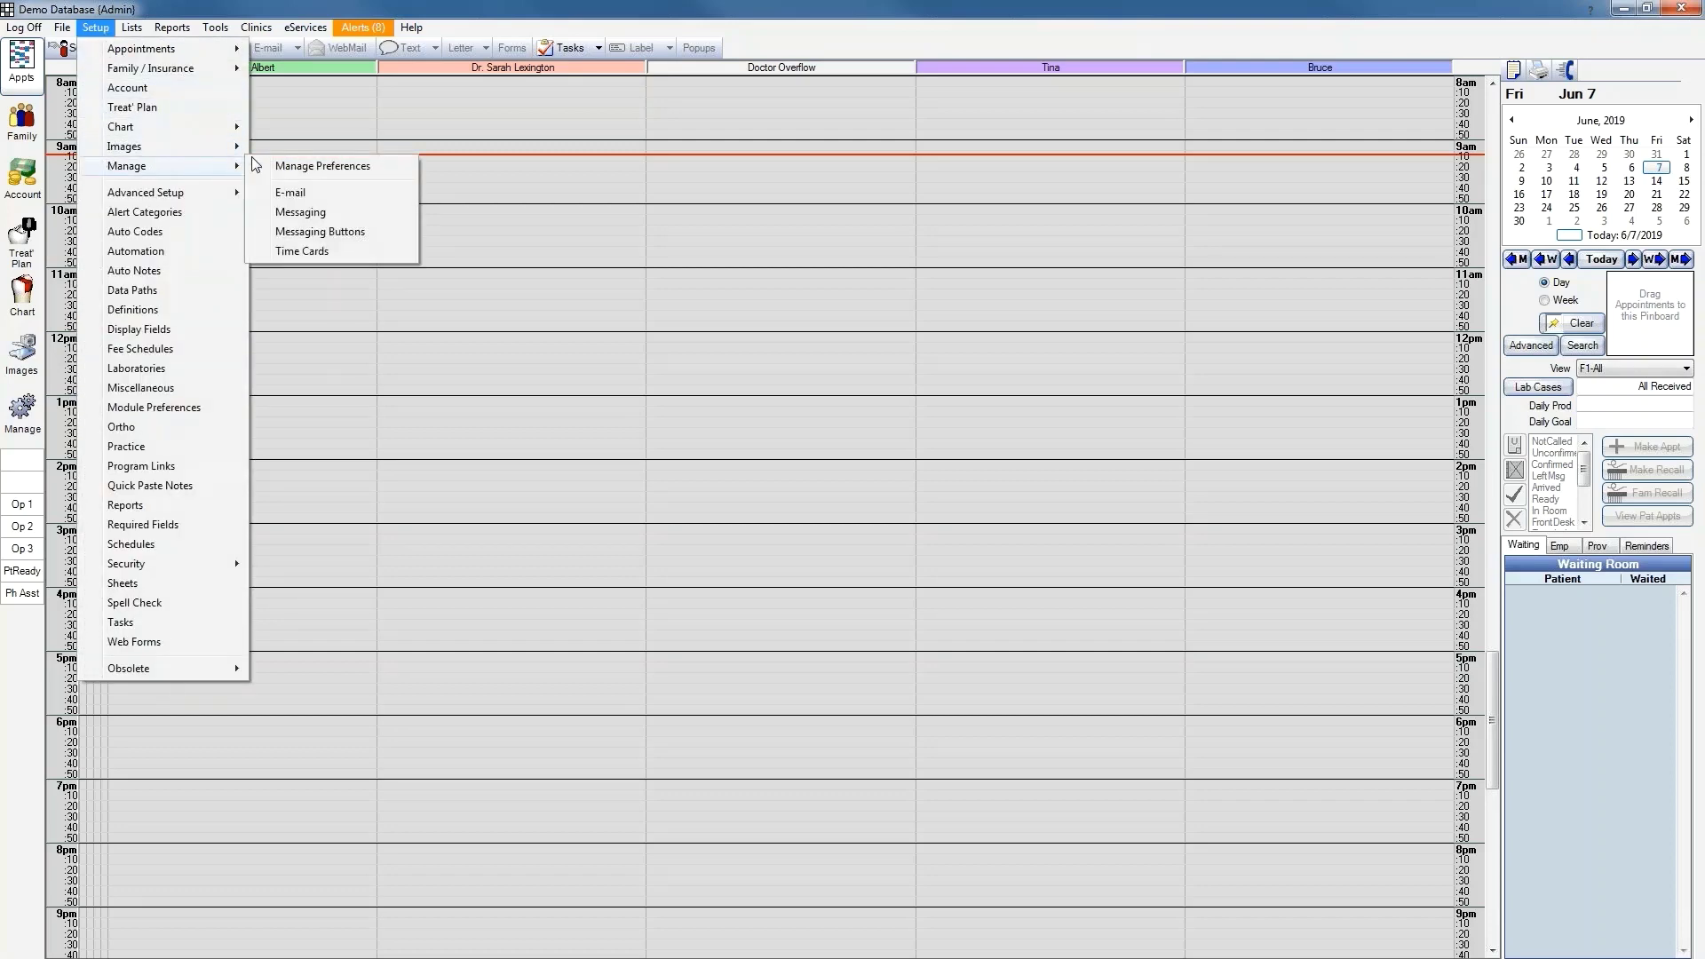
pyautogui.click(282, 254)
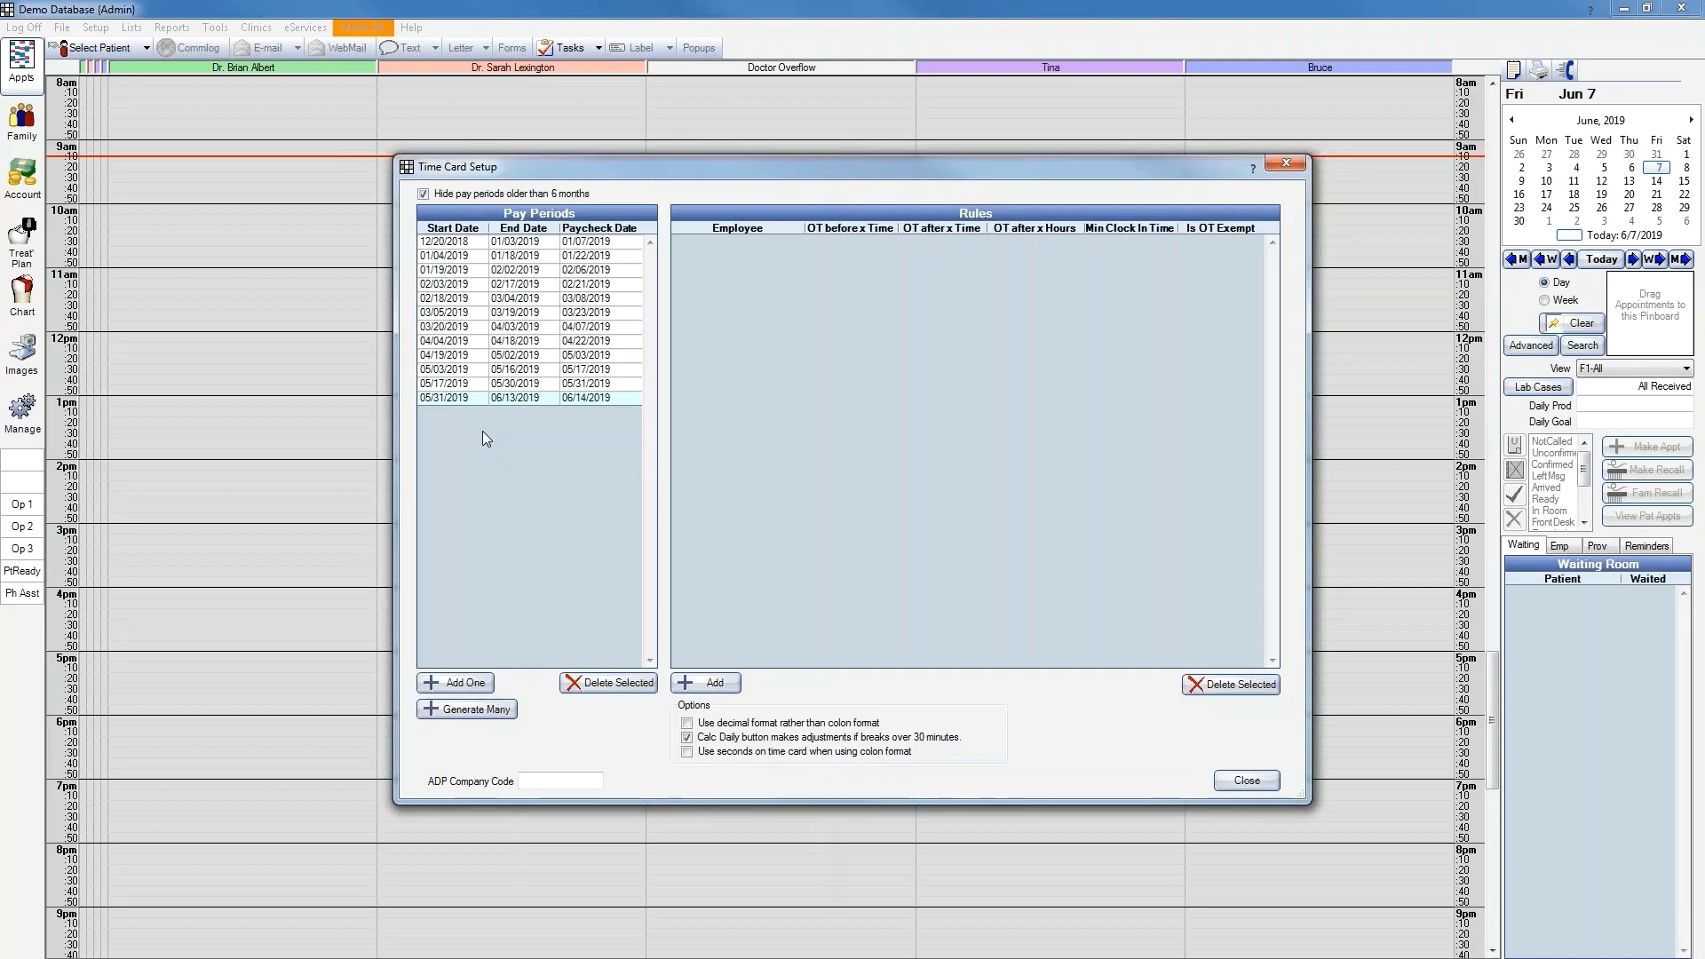
pyautogui.click(447, 686)
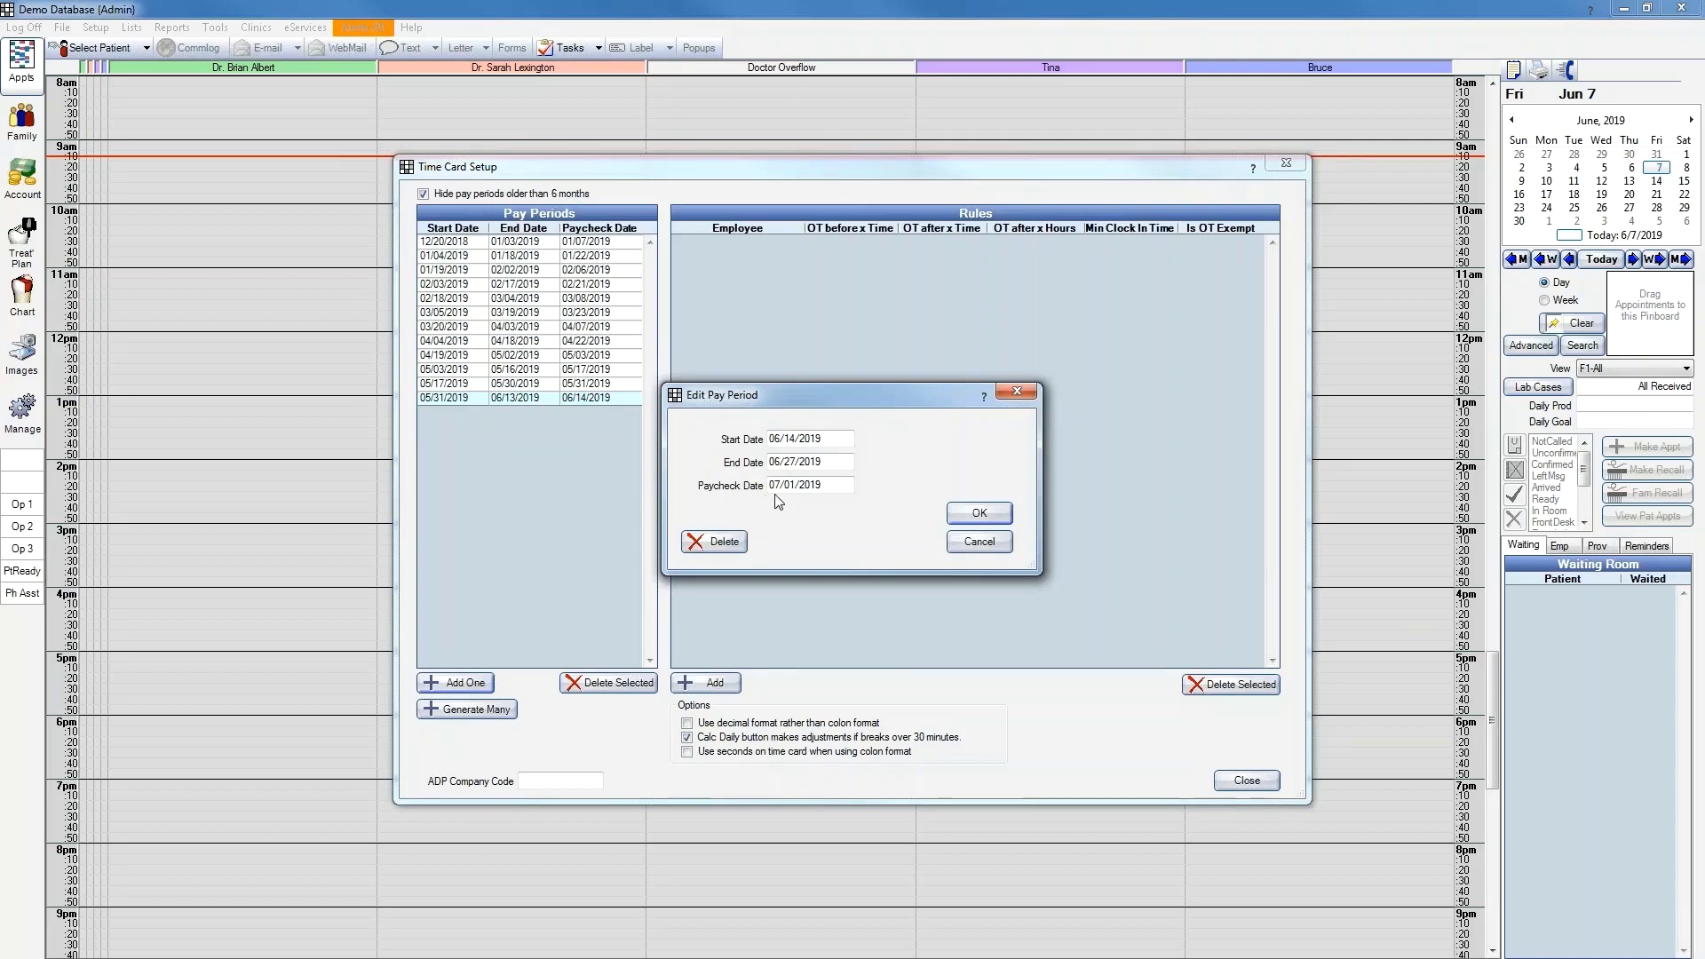
pyautogui.click(980, 514)
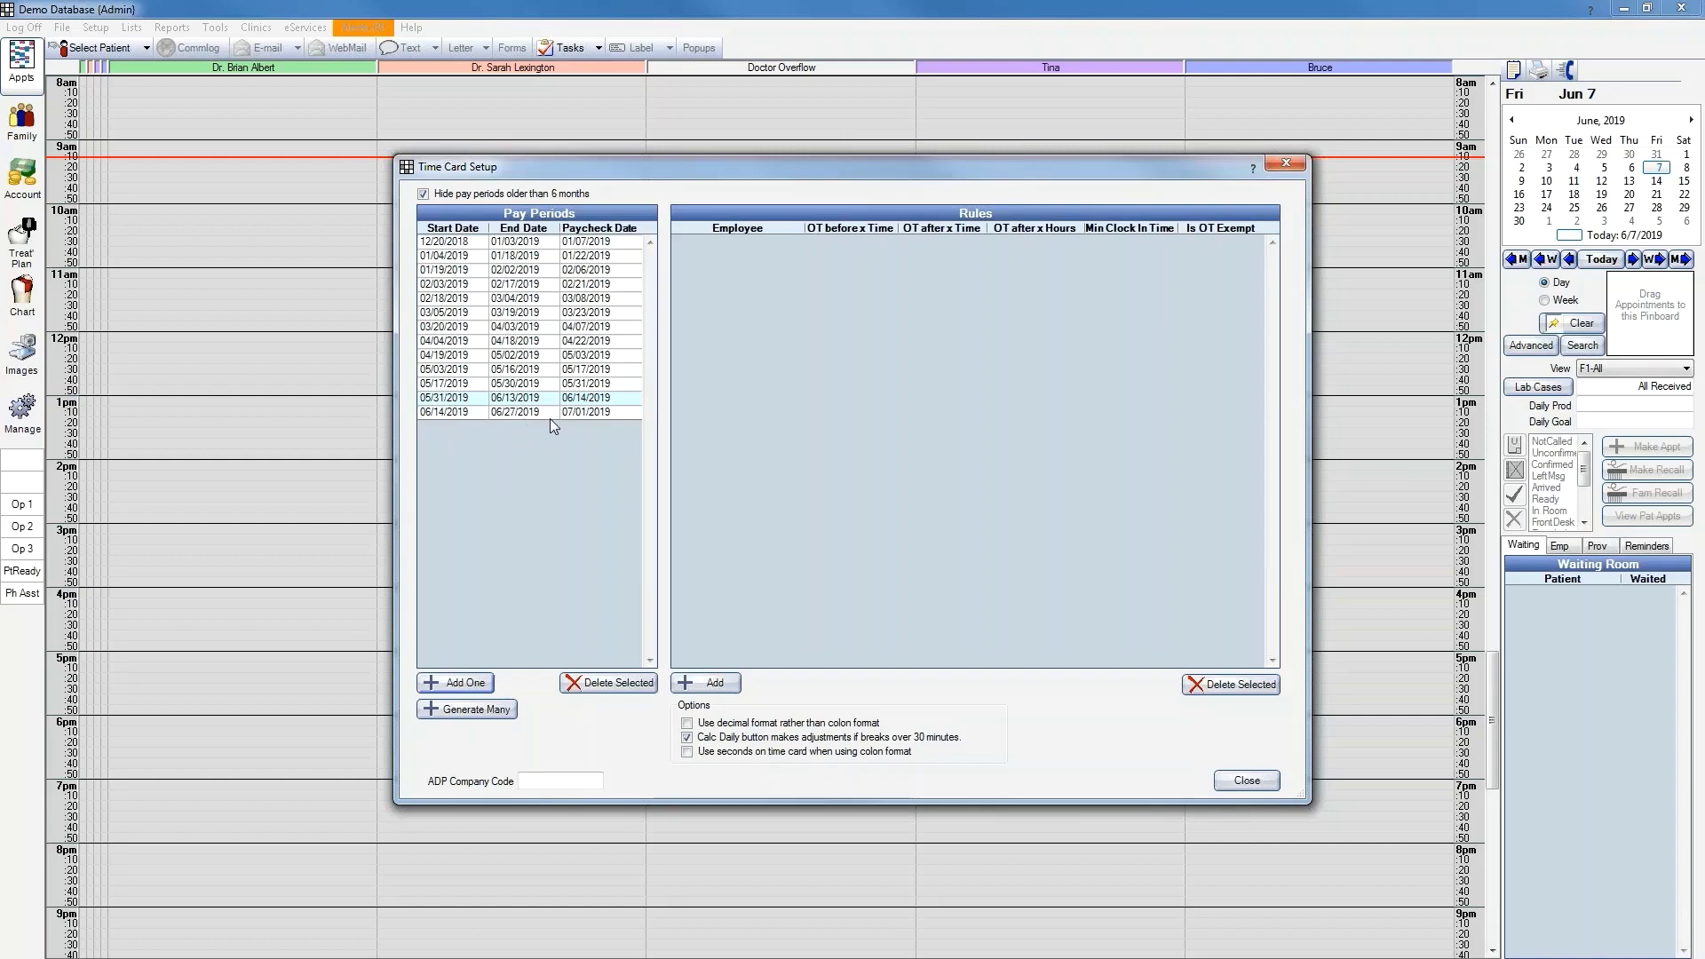
# Step: Generate 21 bi-weekly pay periods starting June 28, 2019, paid 3 days after each period, excluding weekends and paying before
pyautogui.click(484, 715)
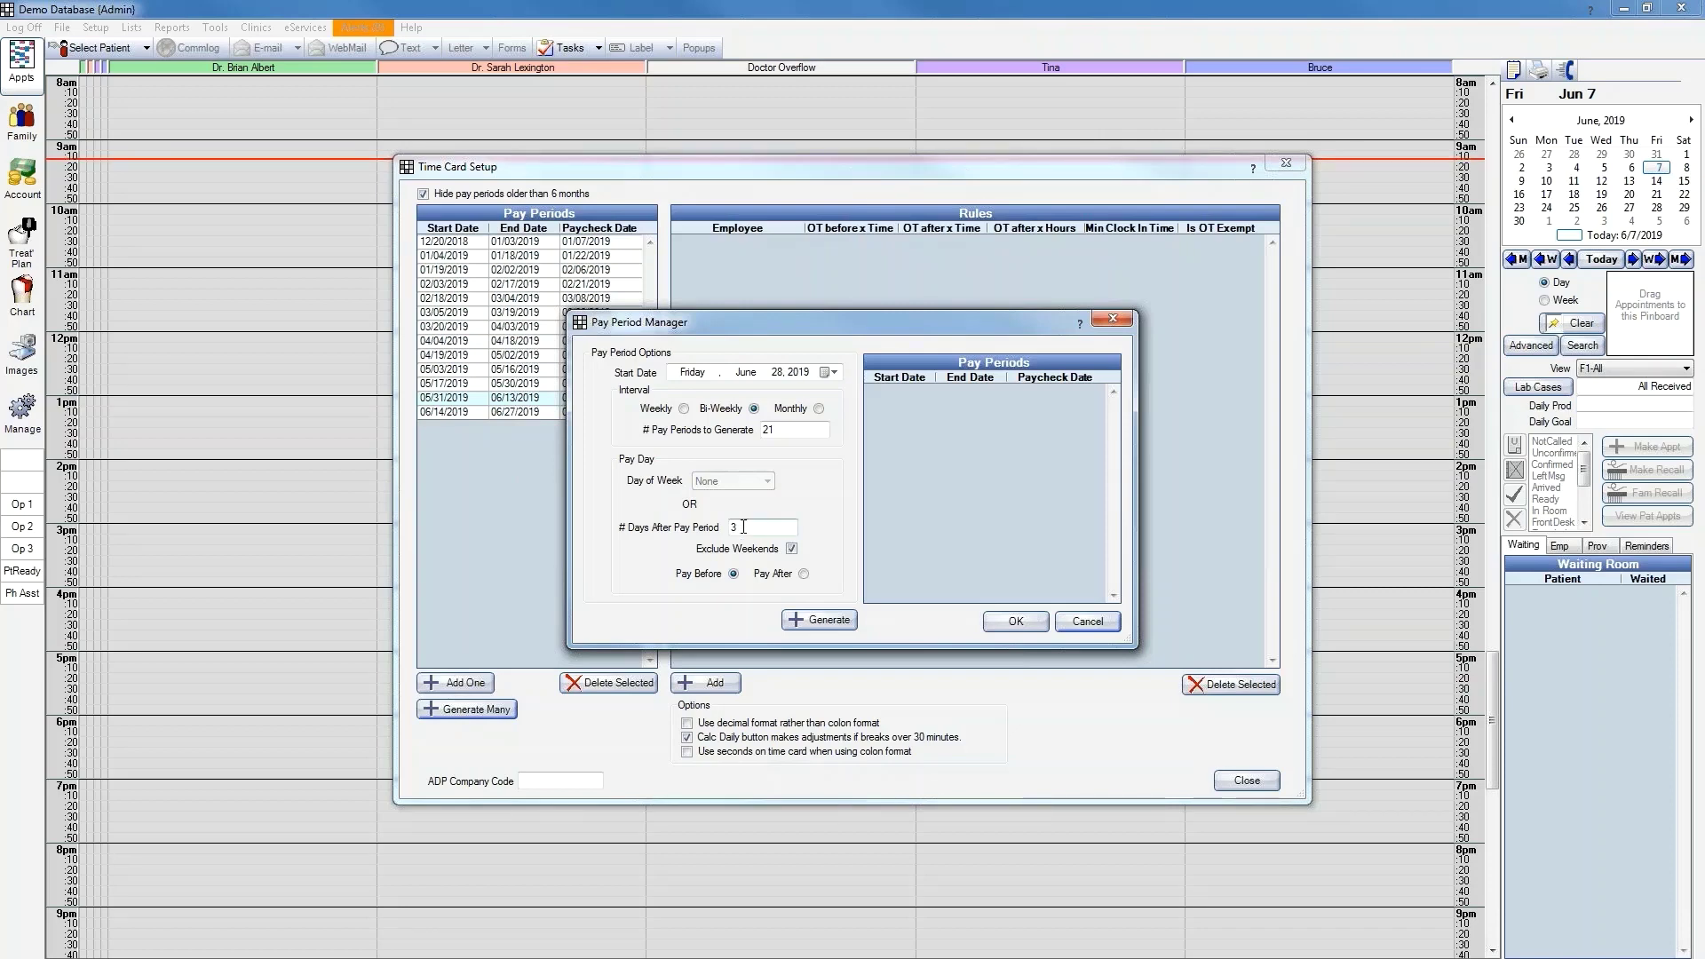
pyautogui.click(797, 624)
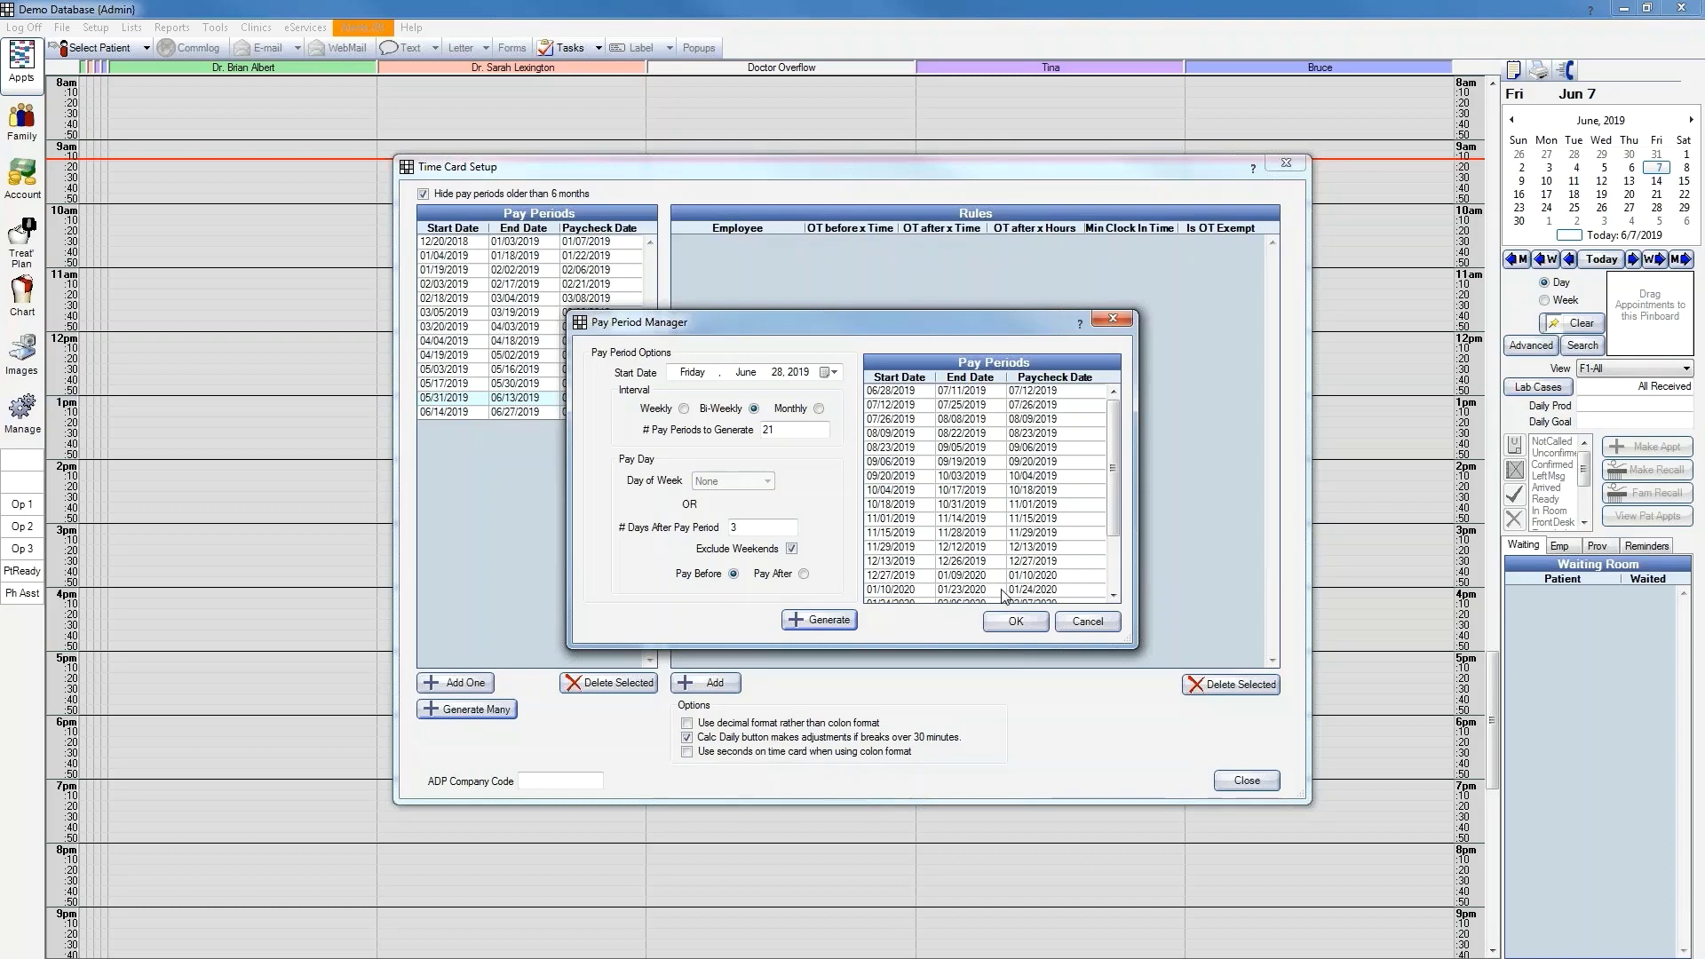
pyautogui.click(1015, 621)
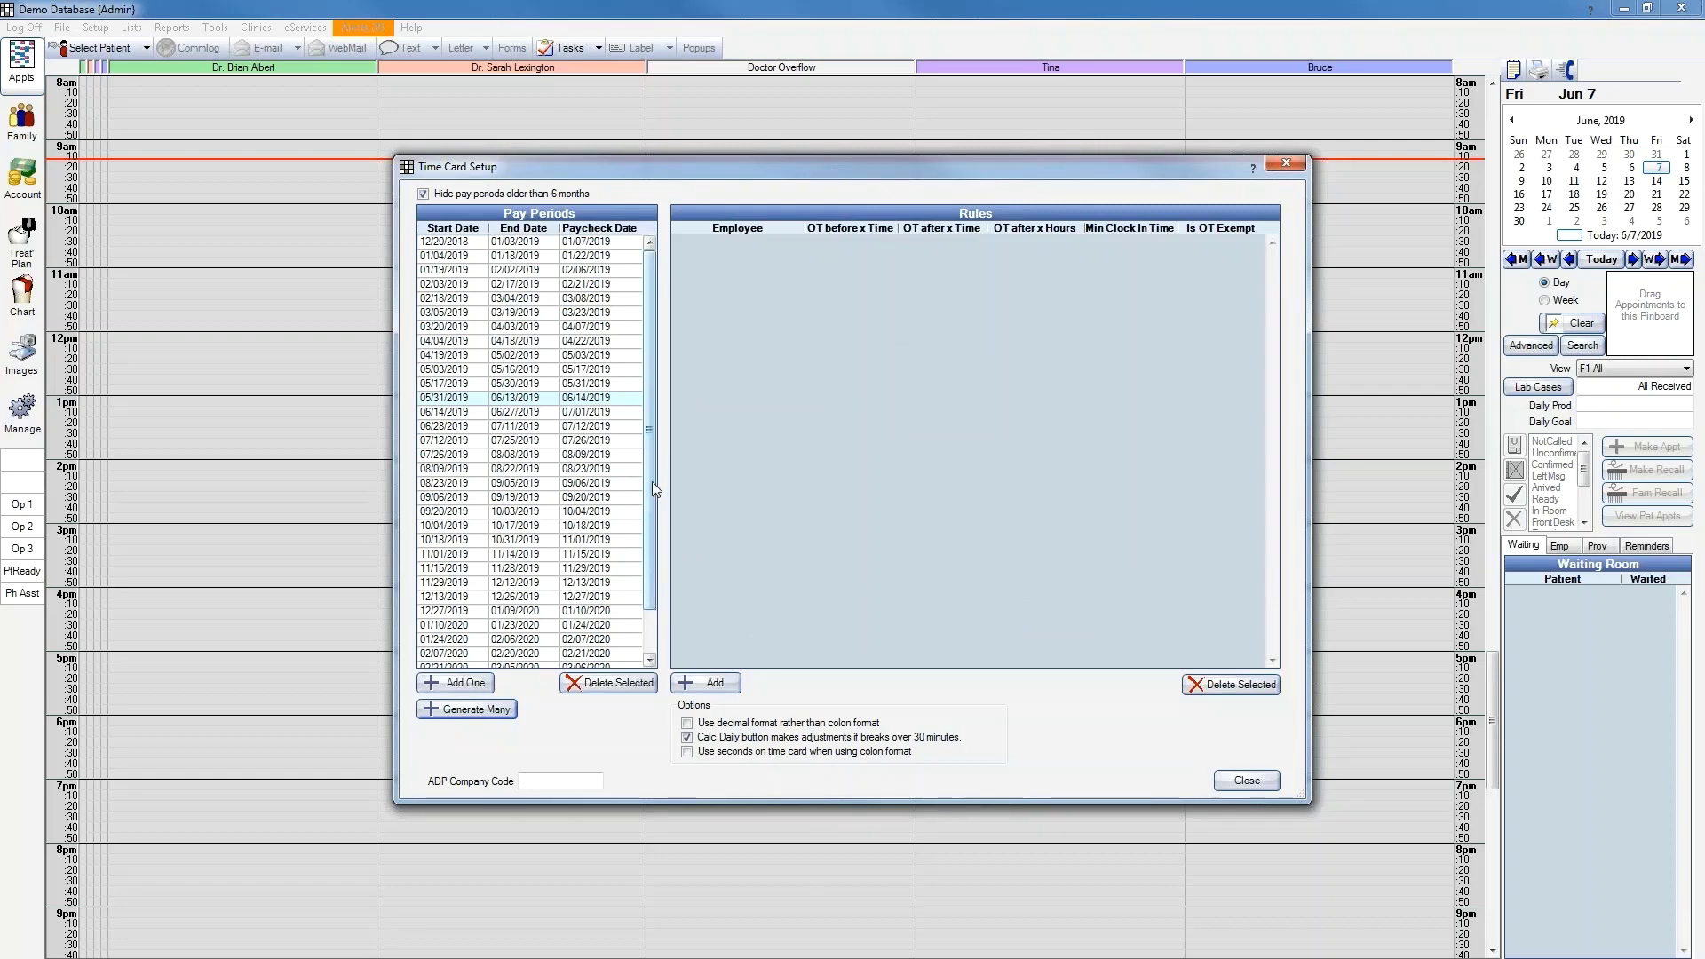
pyautogui.scroll(-2, 652, 482)
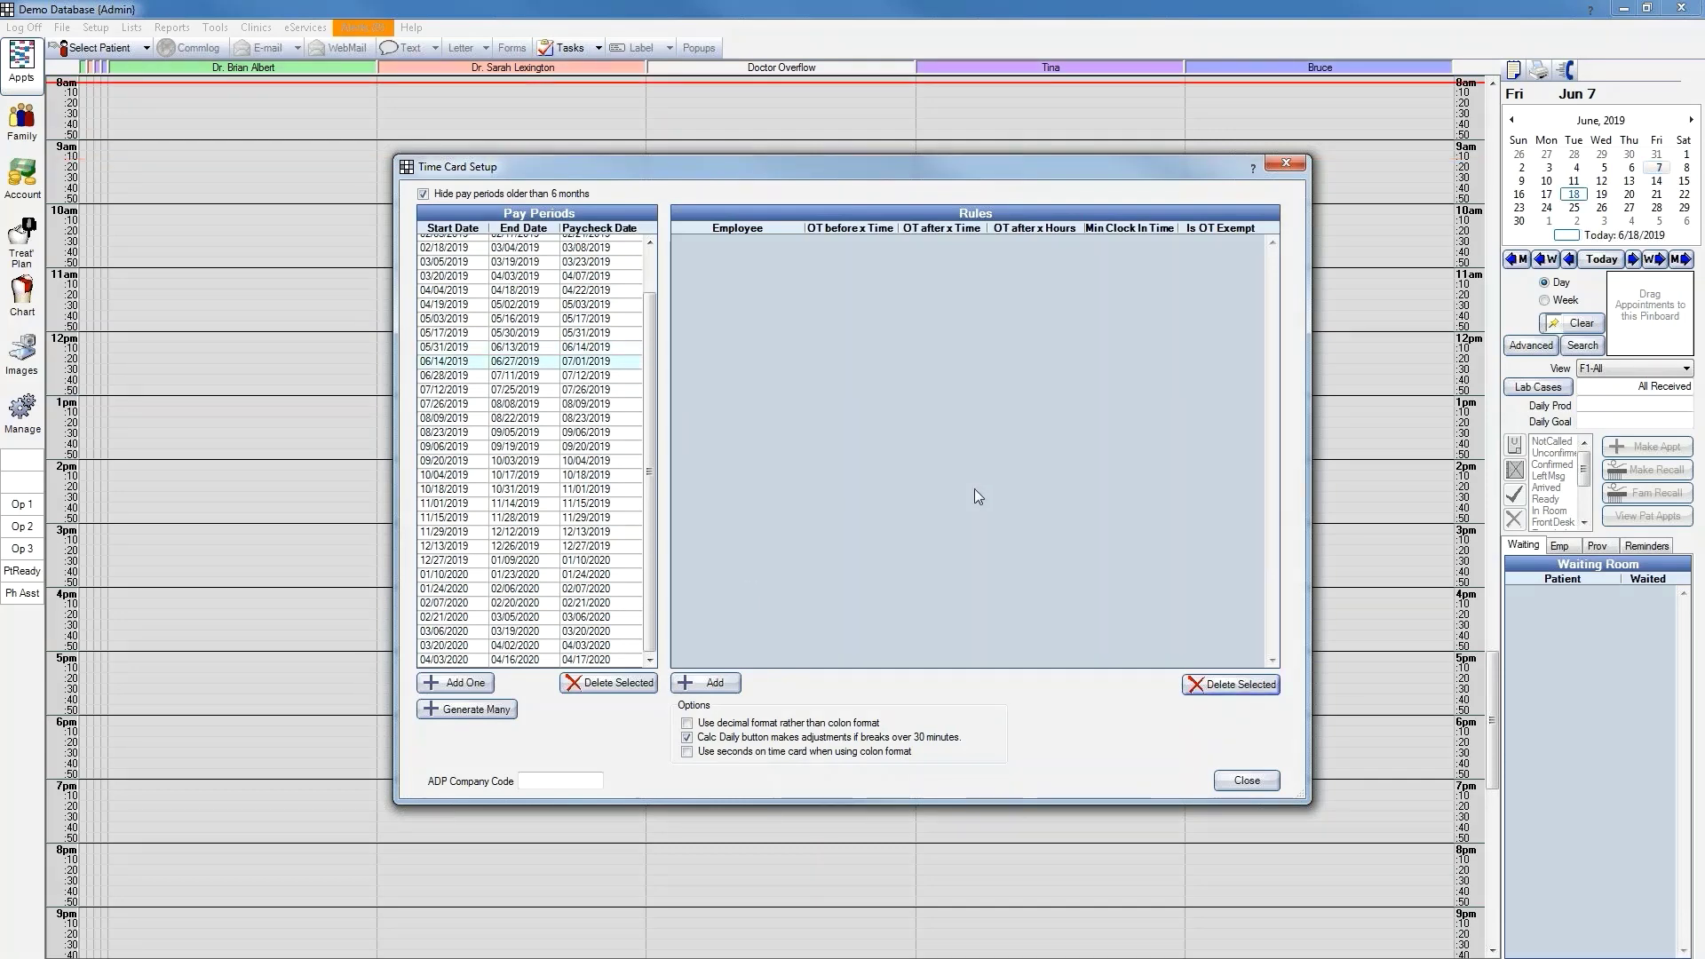
# Step: Add time card overtime rules: over 8 hours per day for the second listed employee, and after 5:00 PM for the first
pyautogui.click(717, 684)
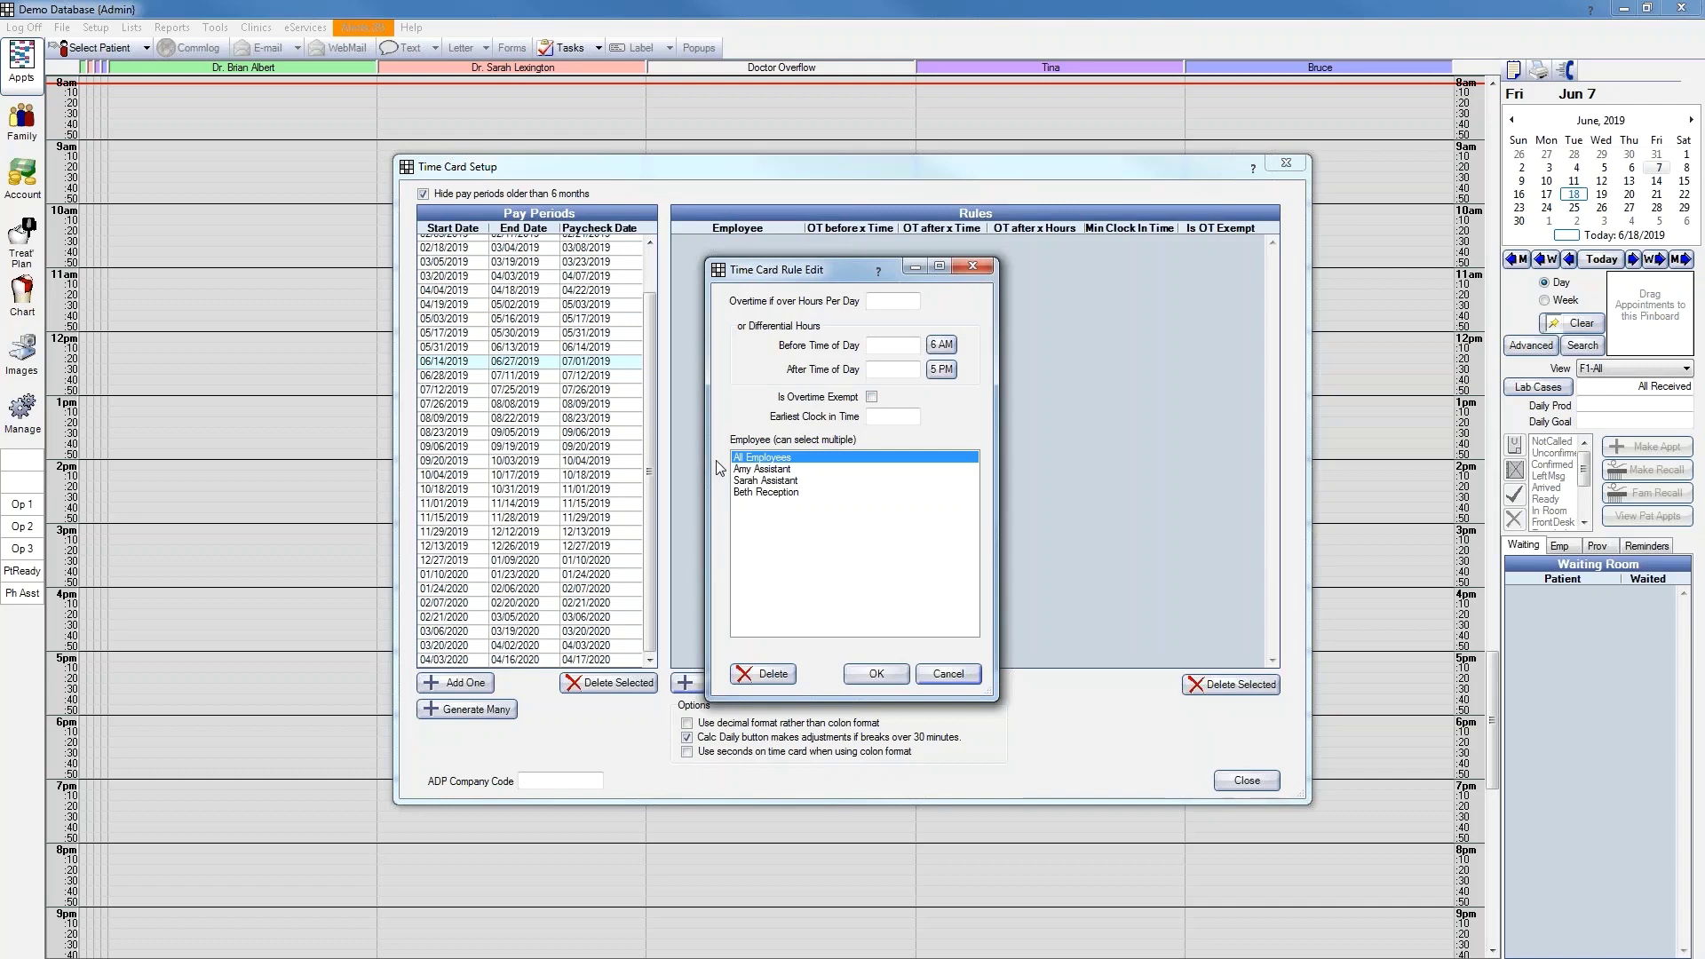
pyautogui.click(742, 481)
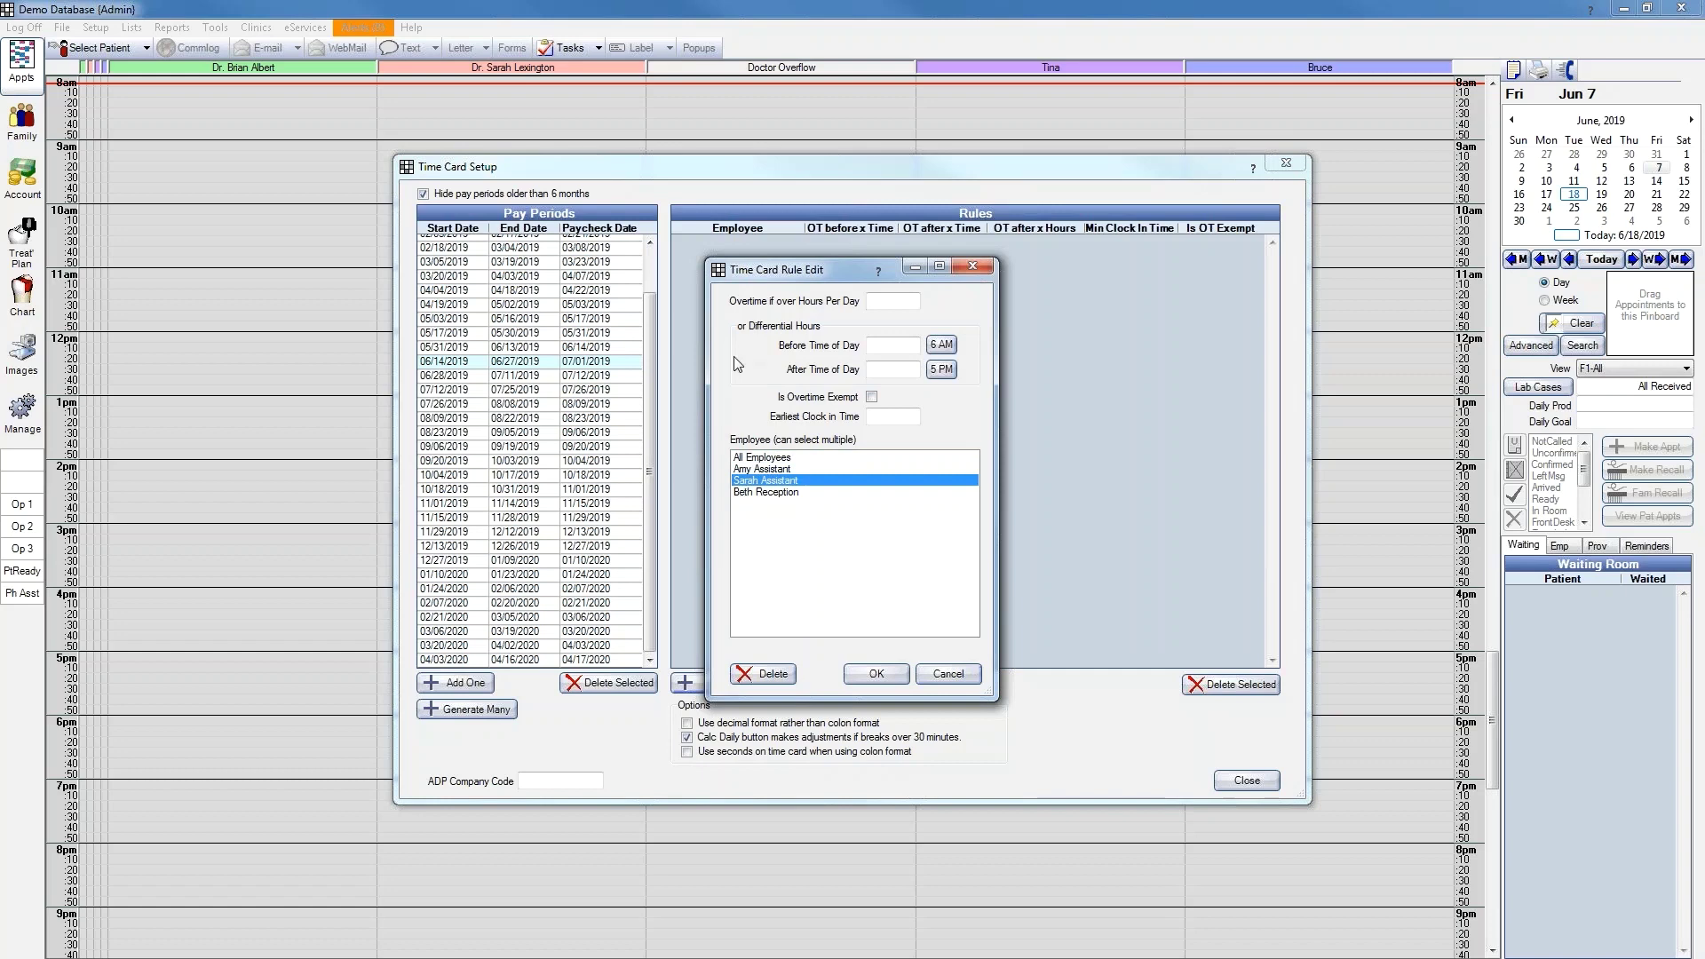
pyautogui.click(895, 305)
pyautogui.write('8')
pyautogui.click(889, 680)
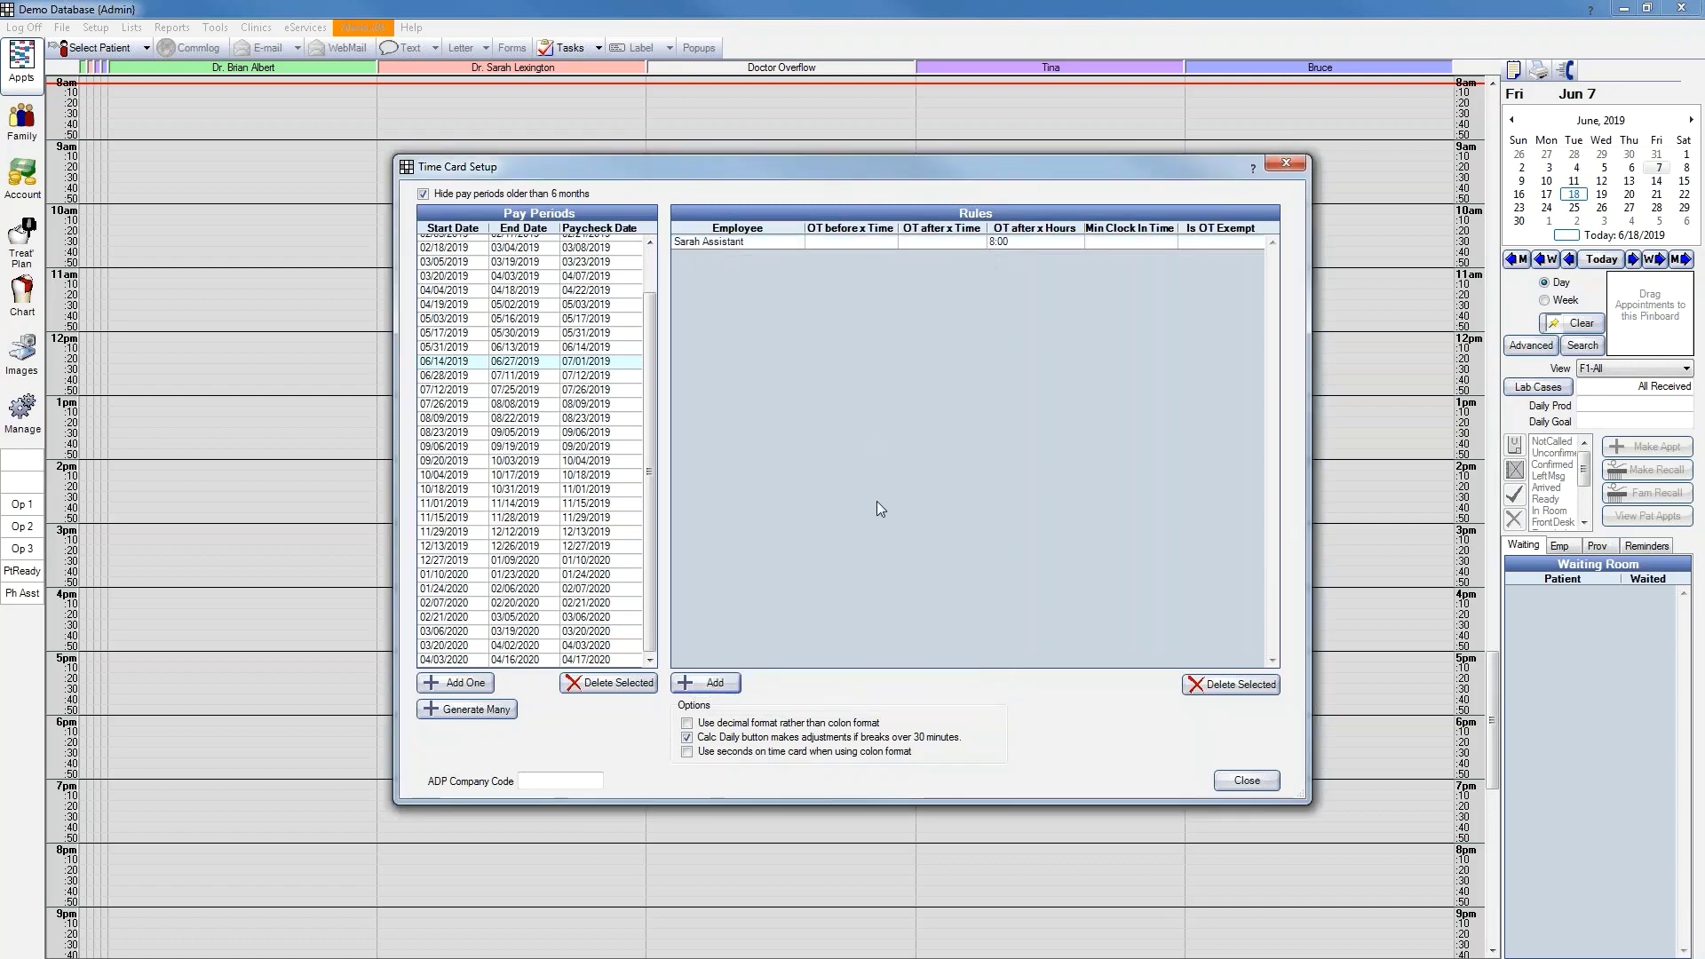
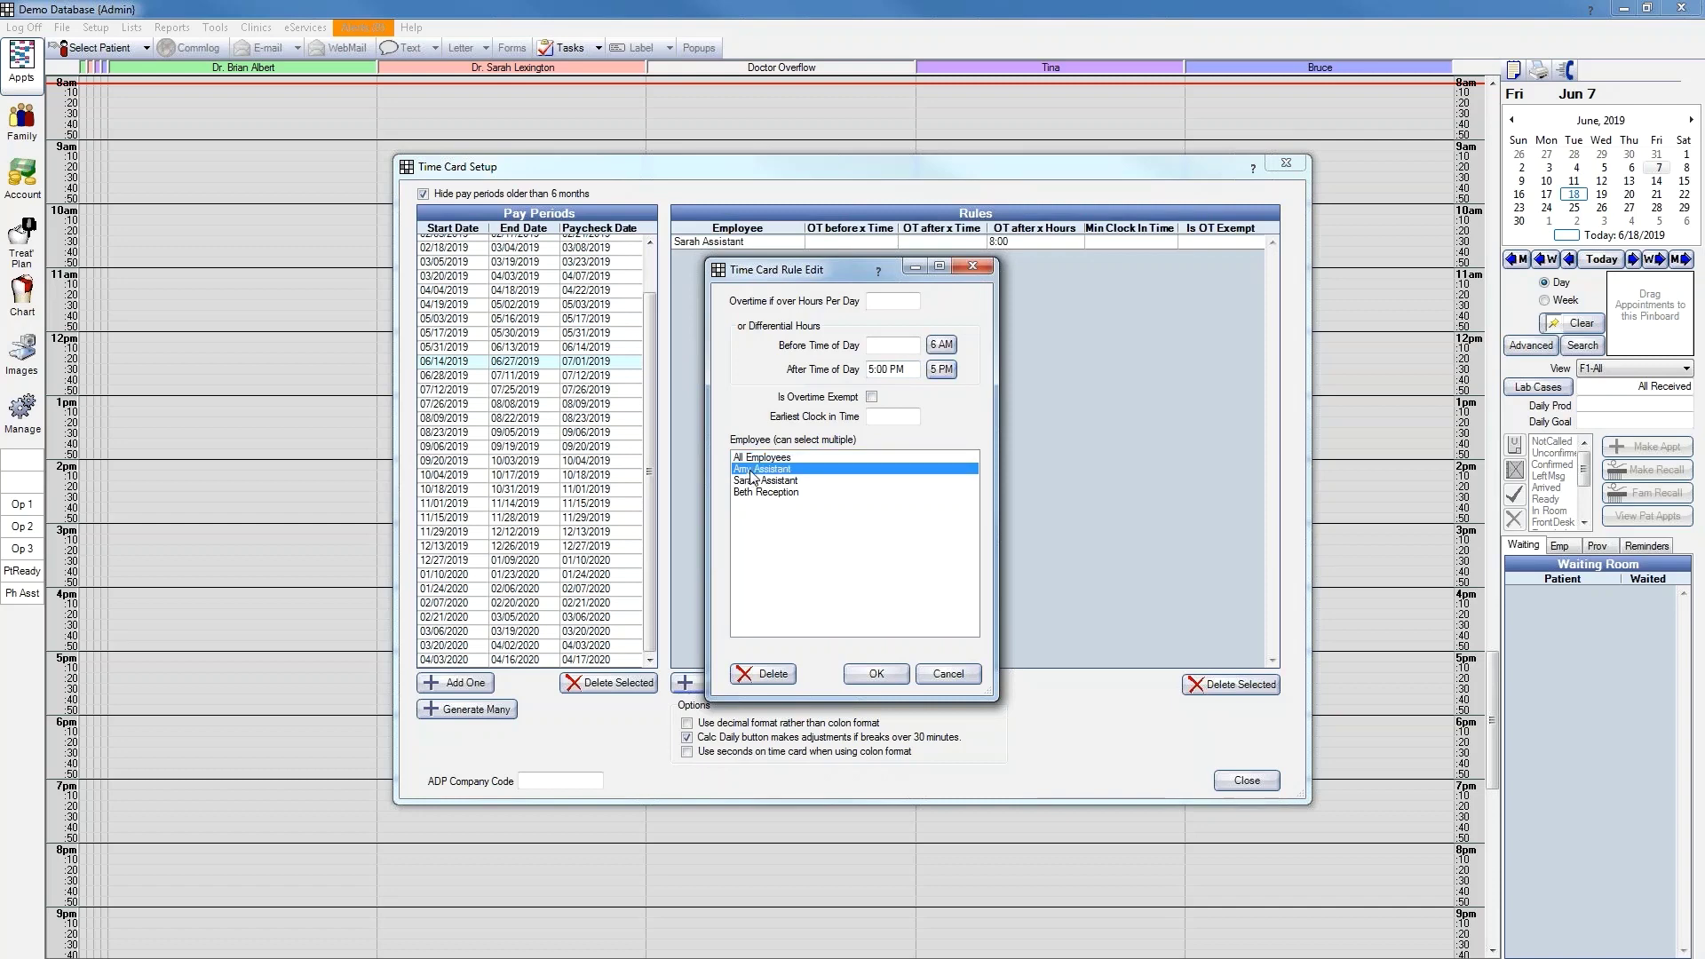
pyautogui.click(876, 674)
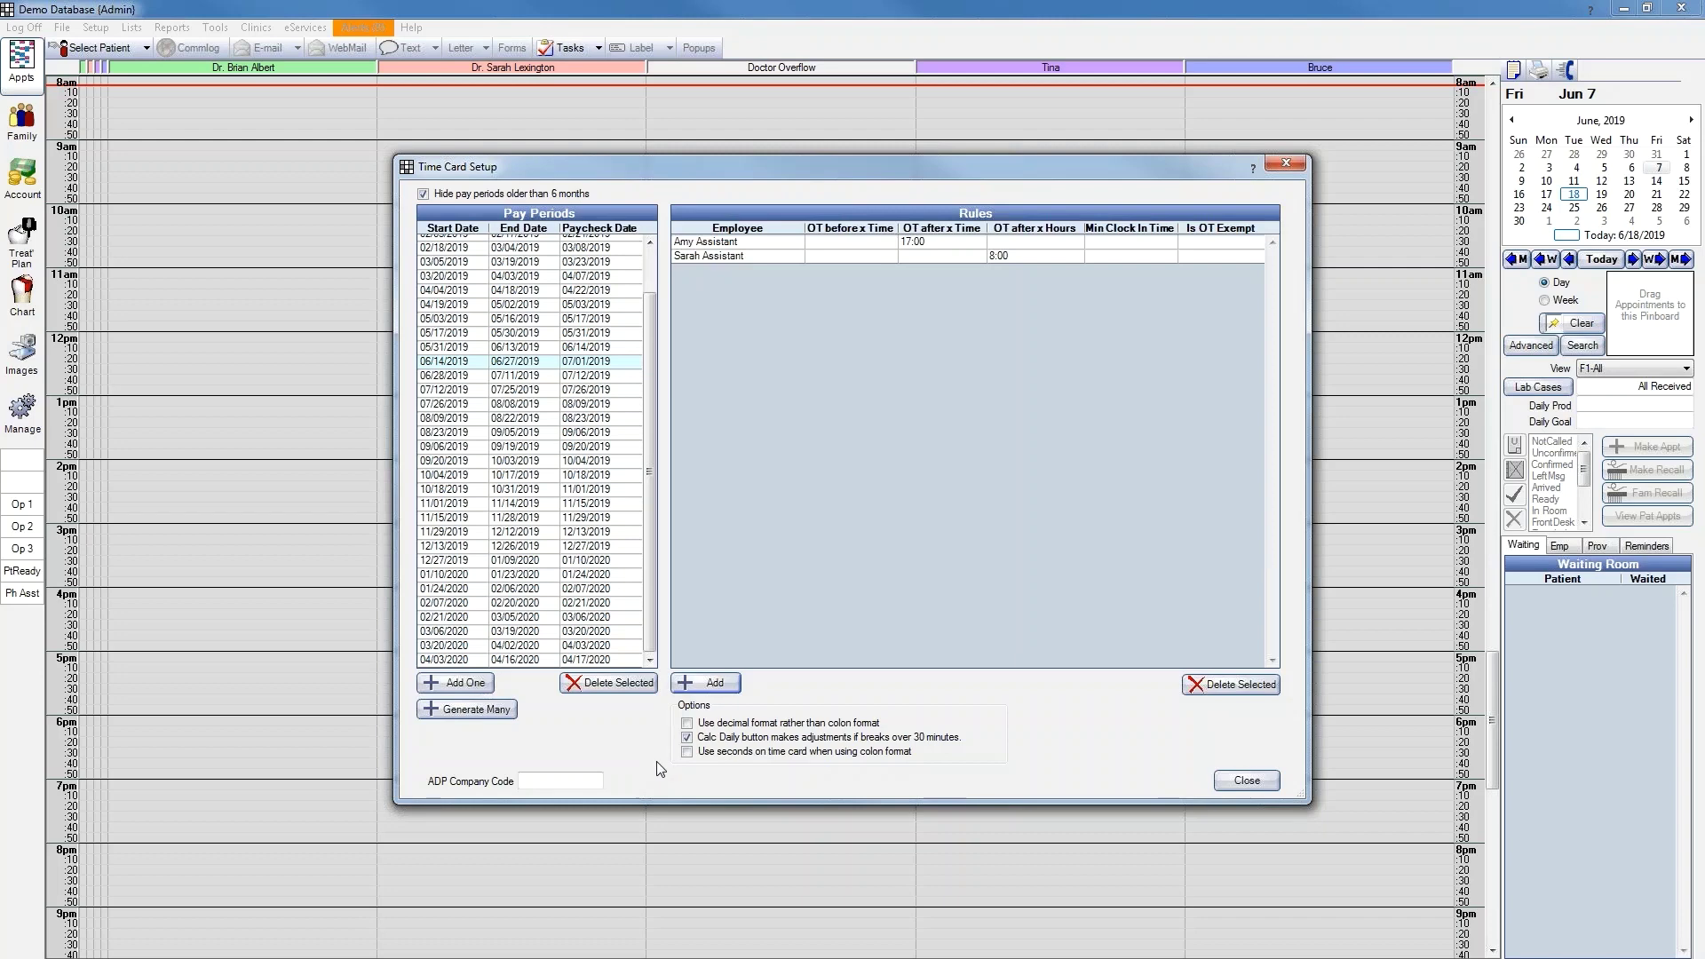
pyautogui.click(1249, 781)
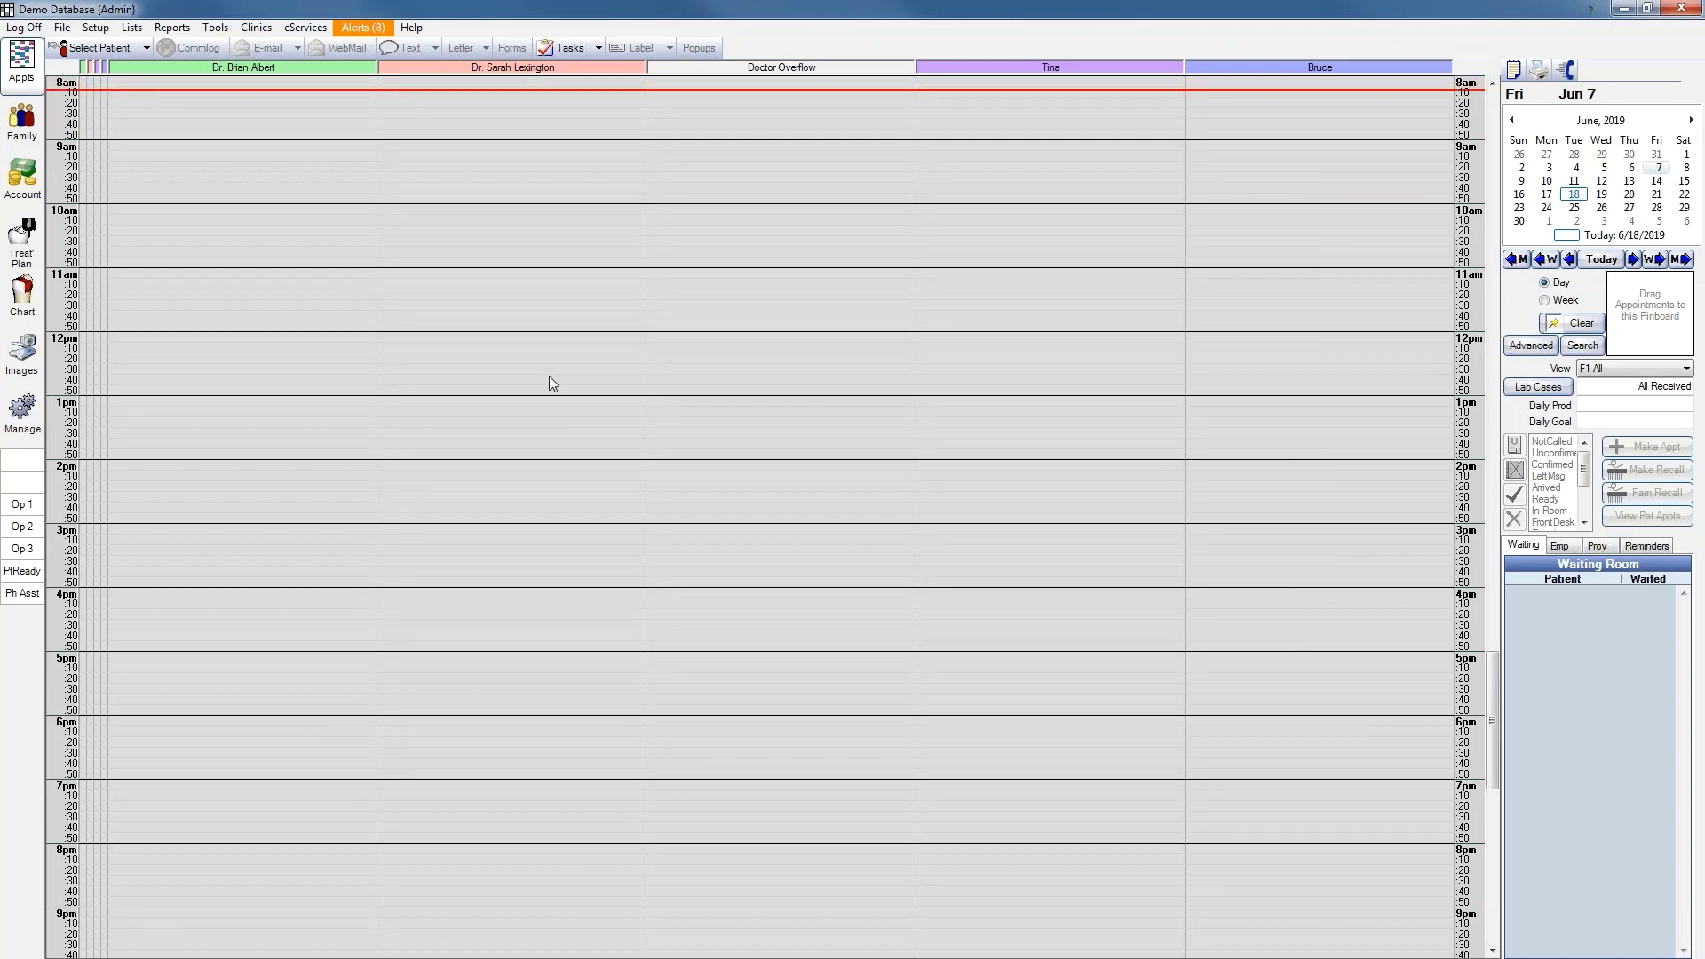
# Step: Clock in the third employee listed in the Manage module's time clock
pyautogui.click(37, 417)
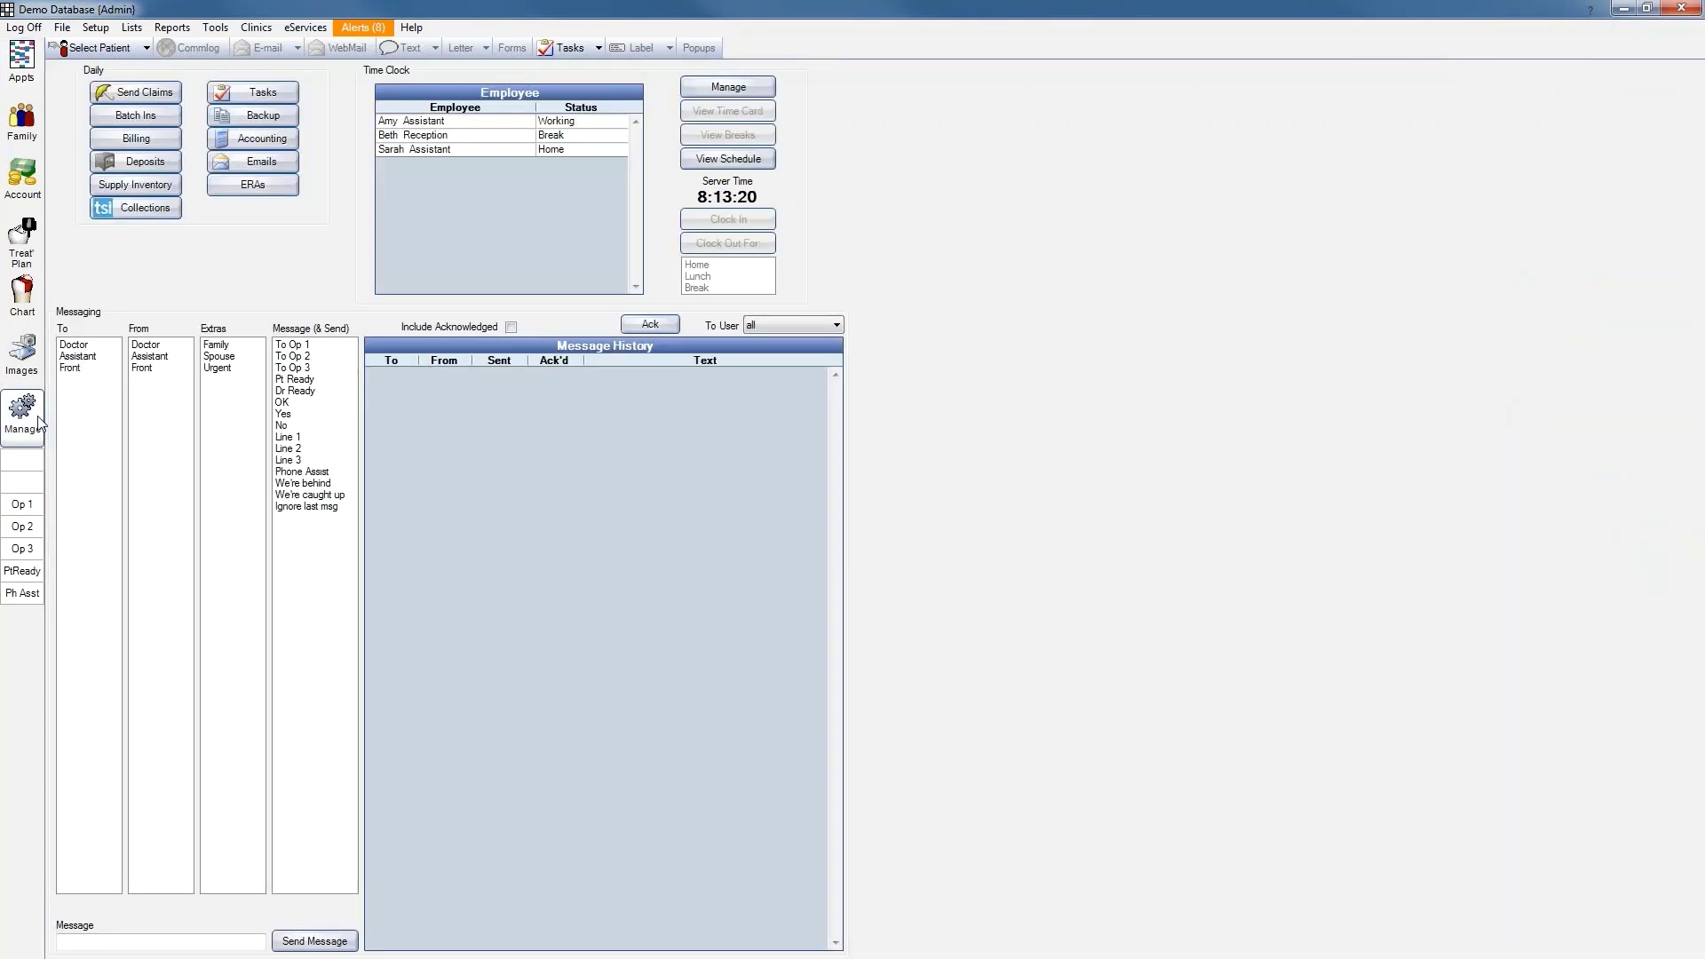
pyautogui.click(522, 153)
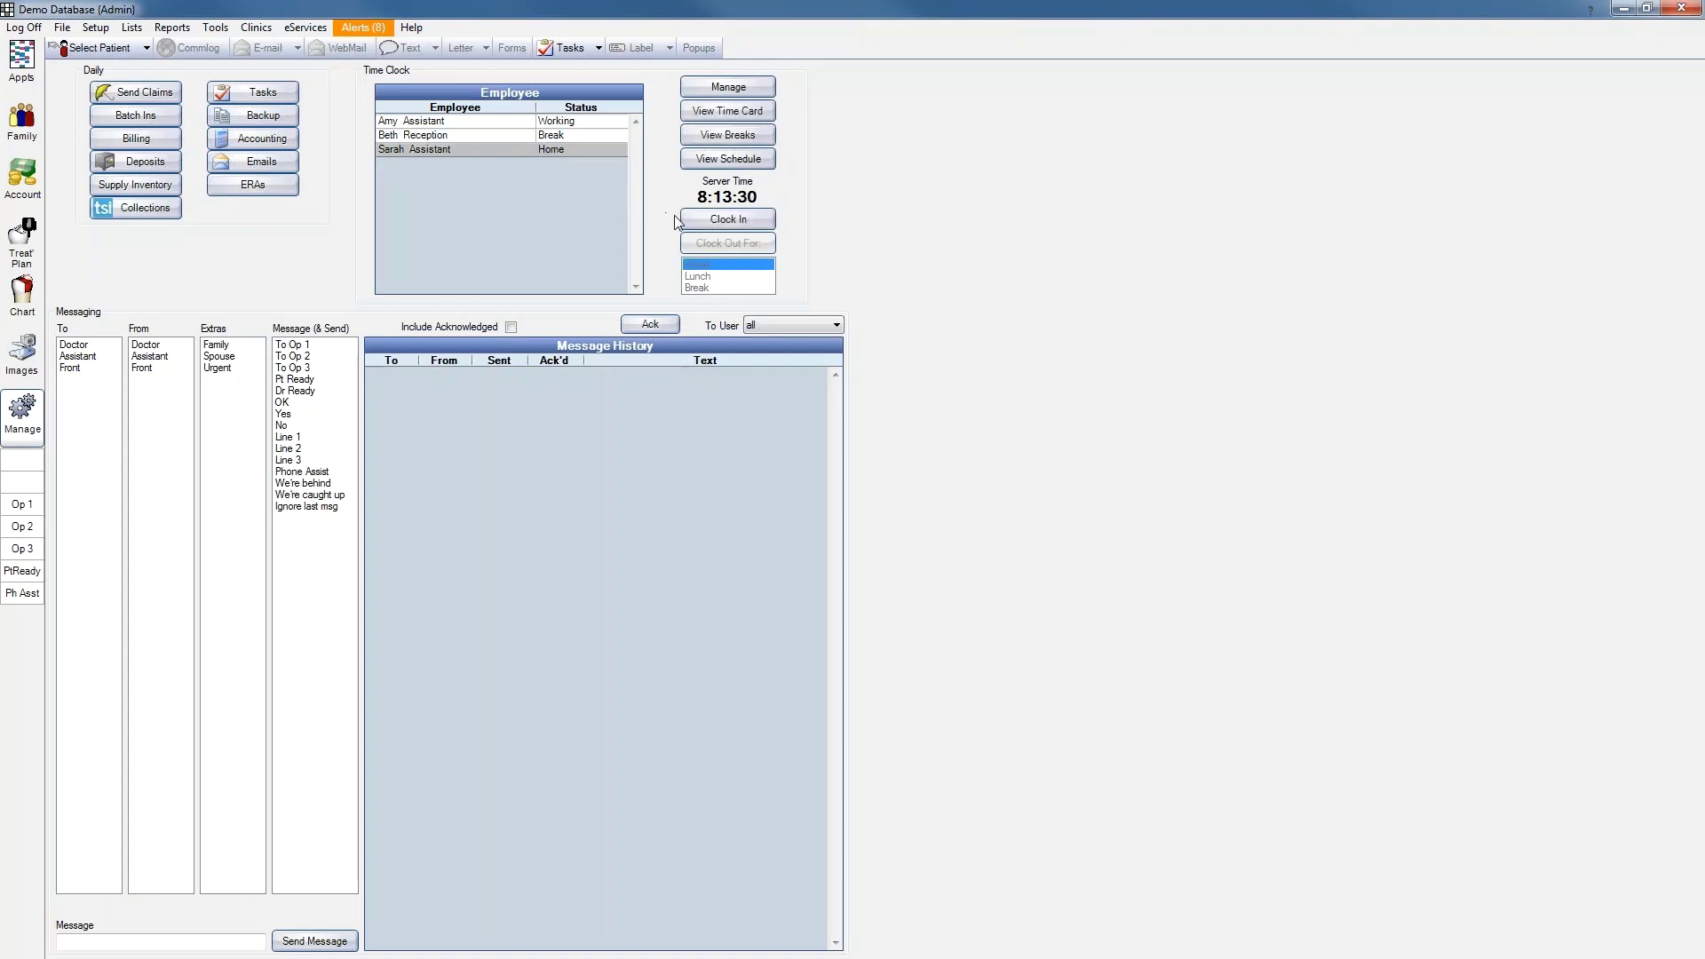
pyautogui.click(708, 223)
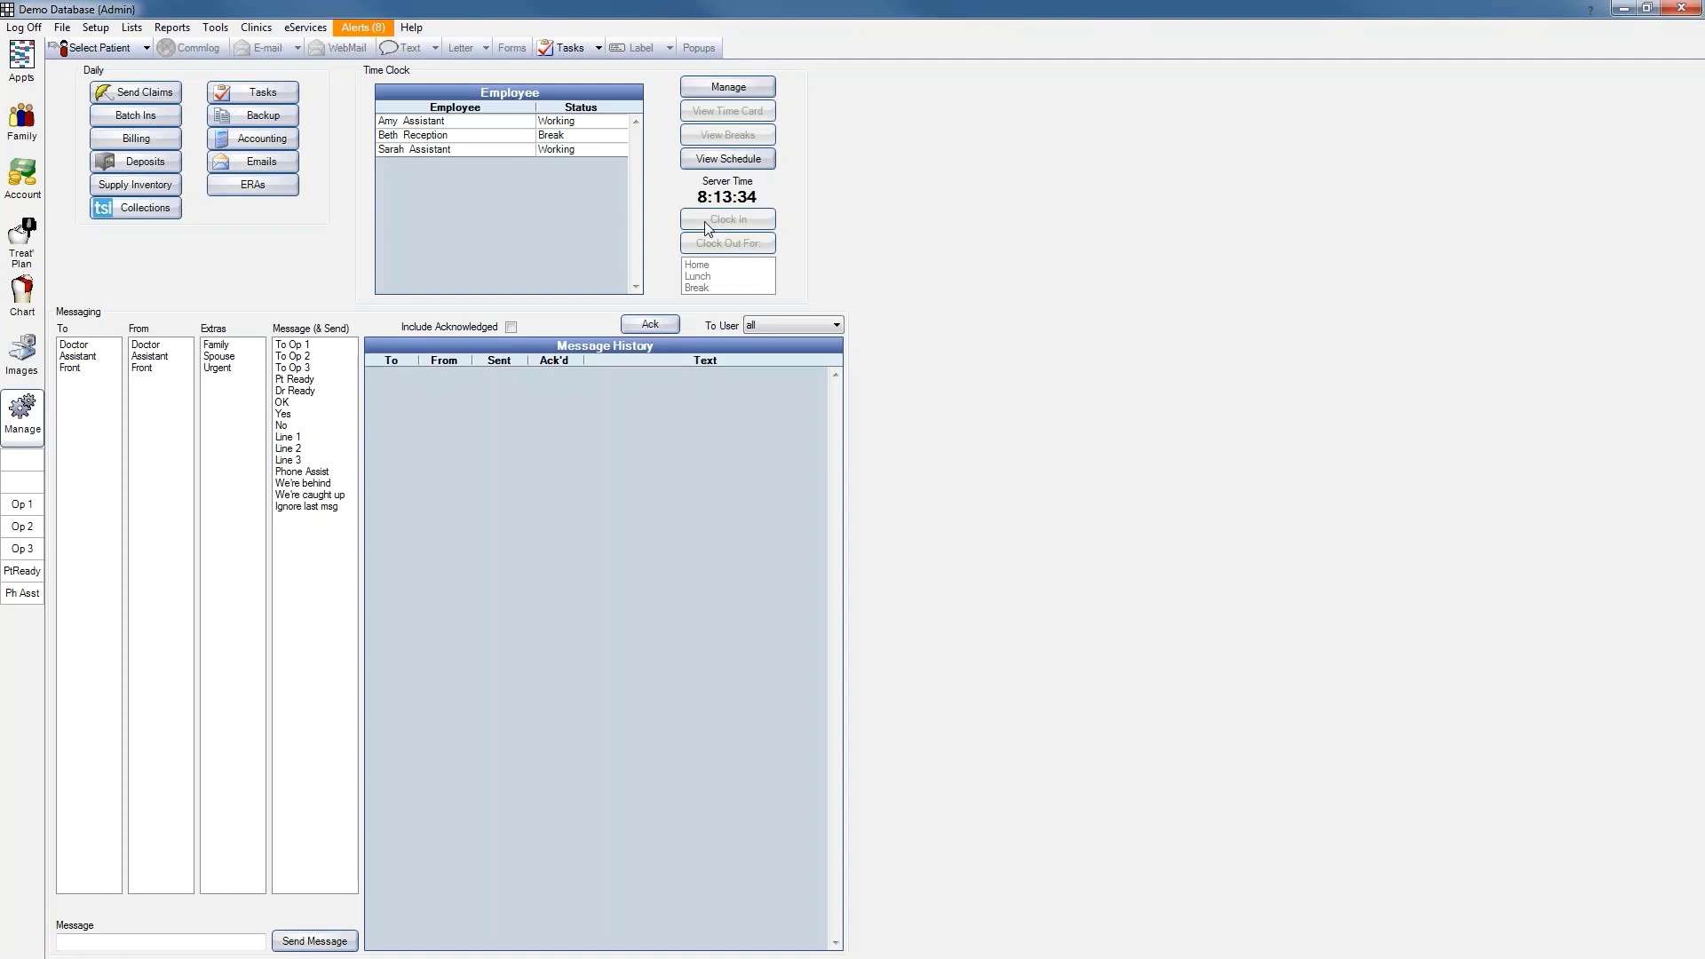
# Step: Clock out the first employee listed in the time clock for a Break
pyautogui.click(473, 125)
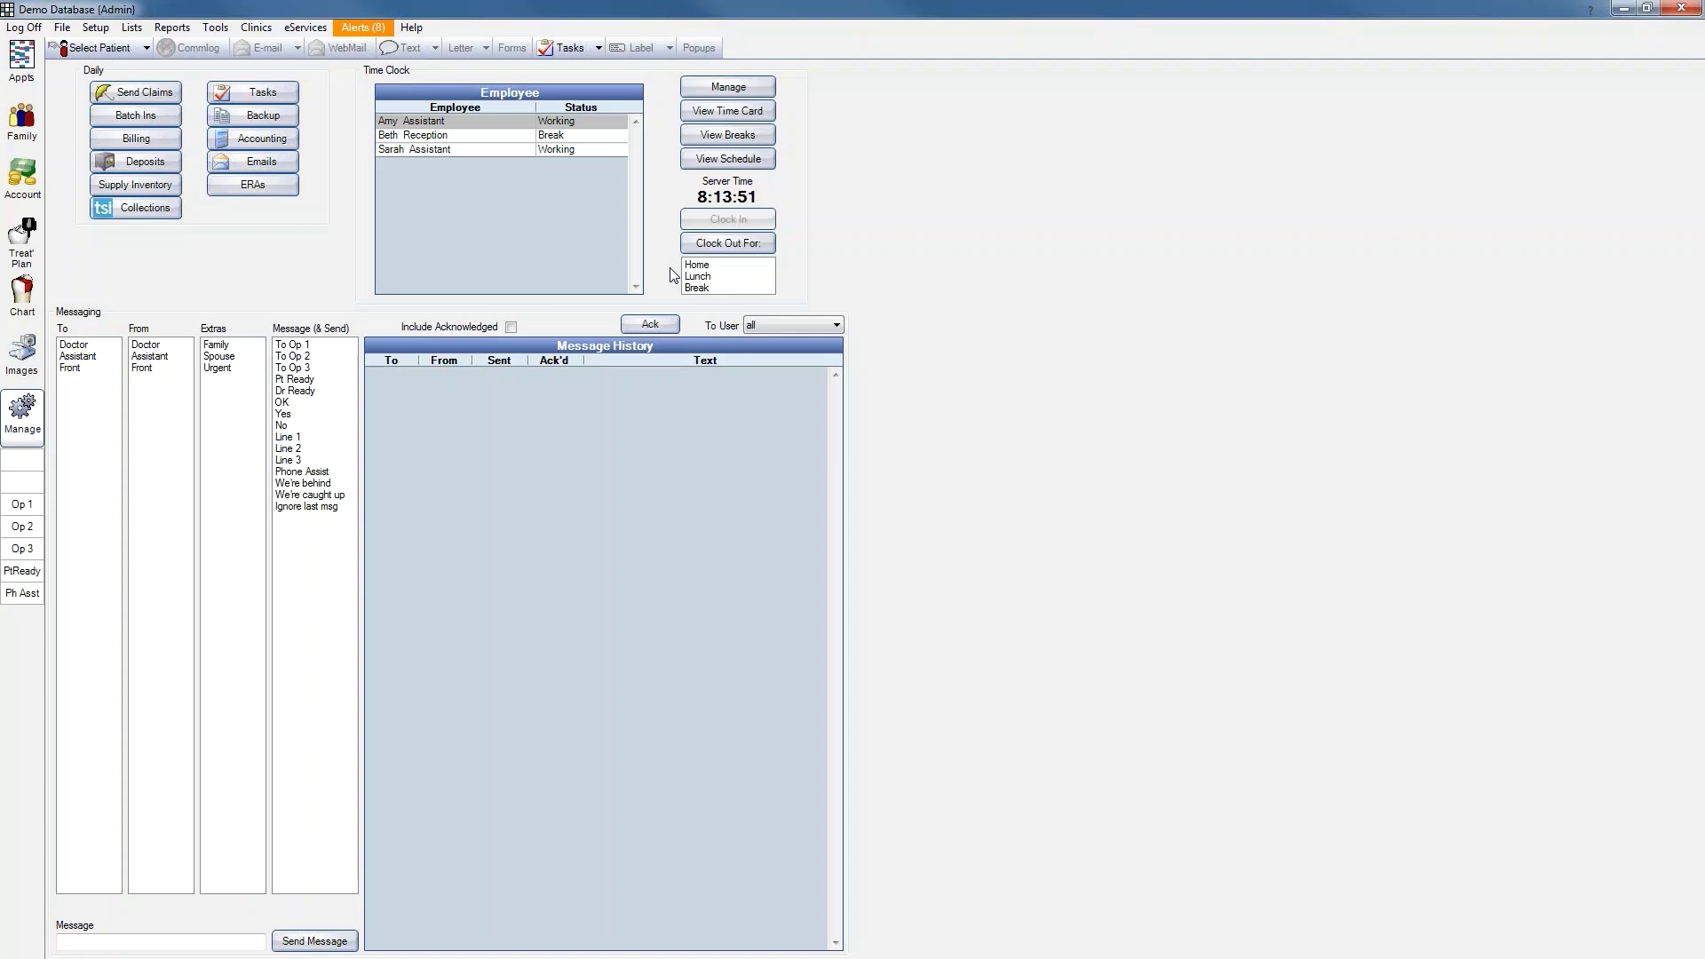
pyautogui.click(700, 289)
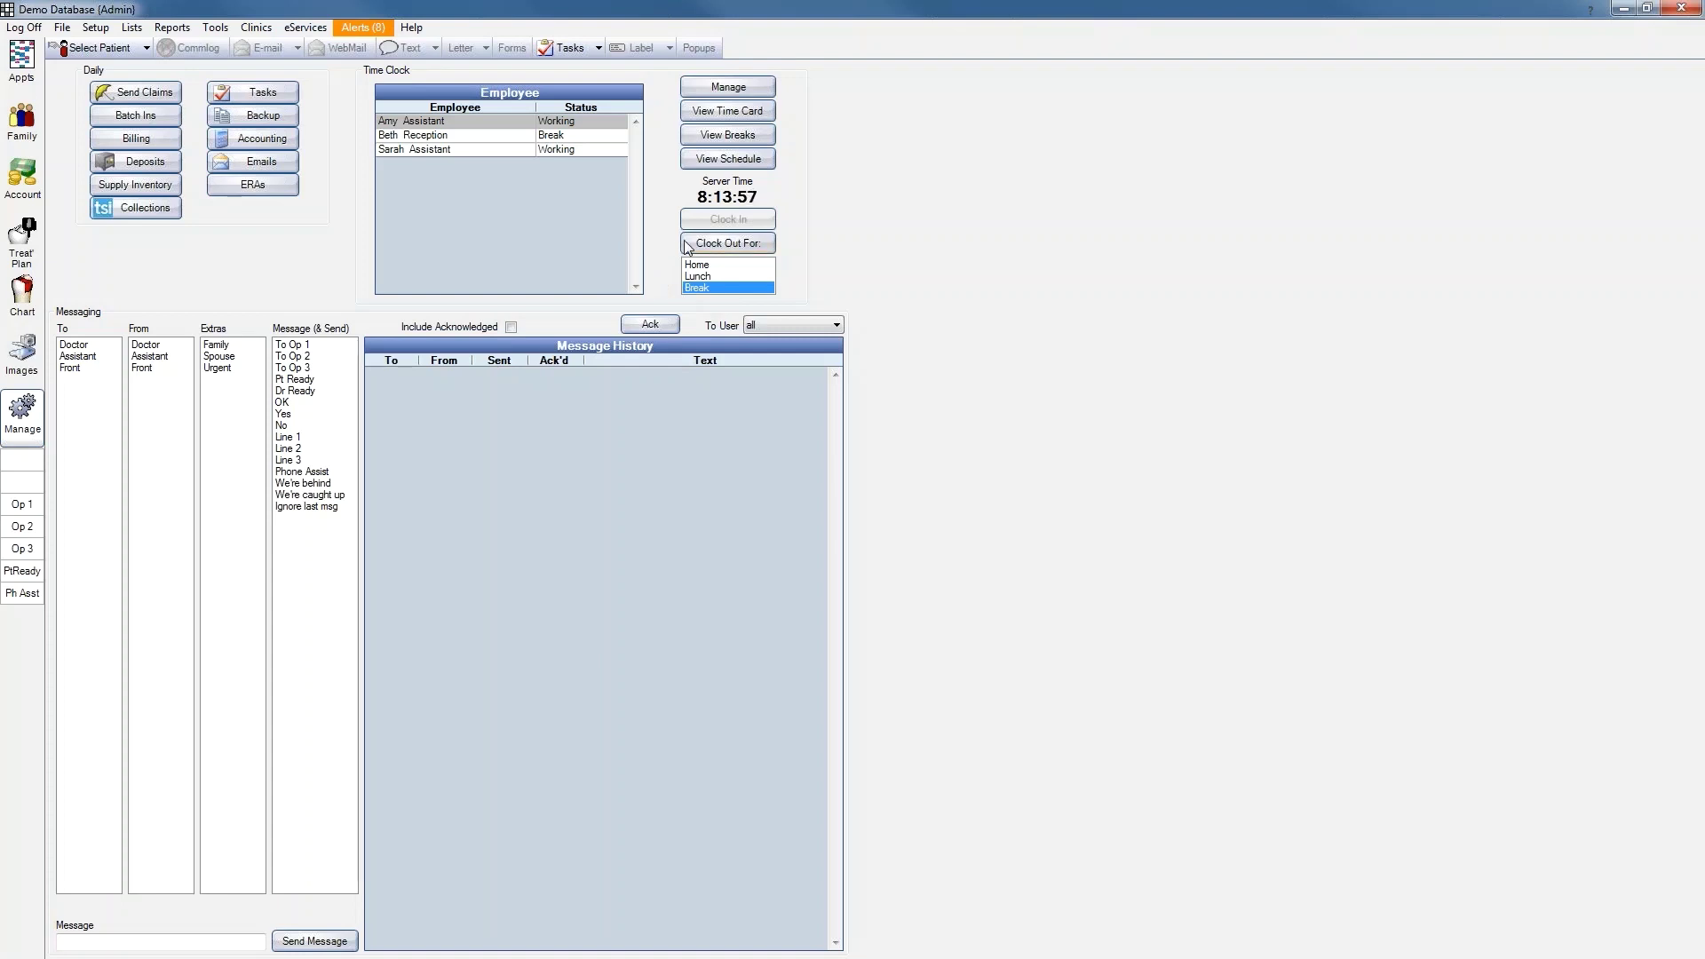
pyautogui.click(687, 247)
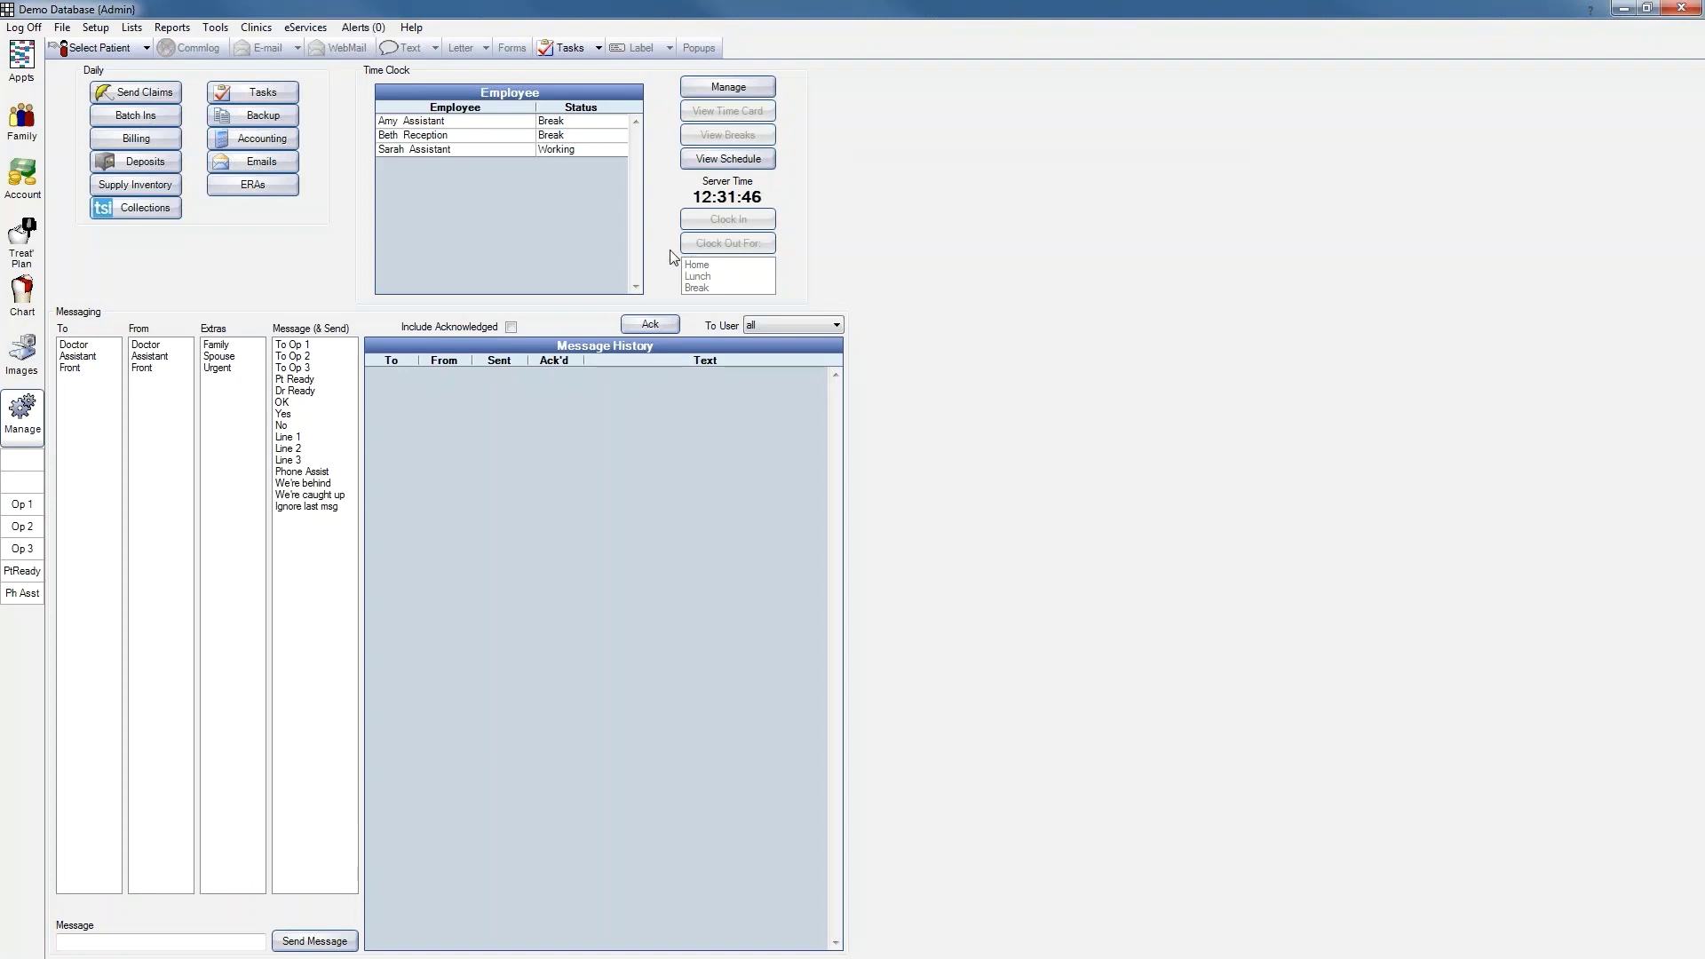
# Step: Open the first listed employee's time card and browse the neighbouring pay periods, returning to the one starting 06/14/2019
pyautogui.doubleClick(524, 125)
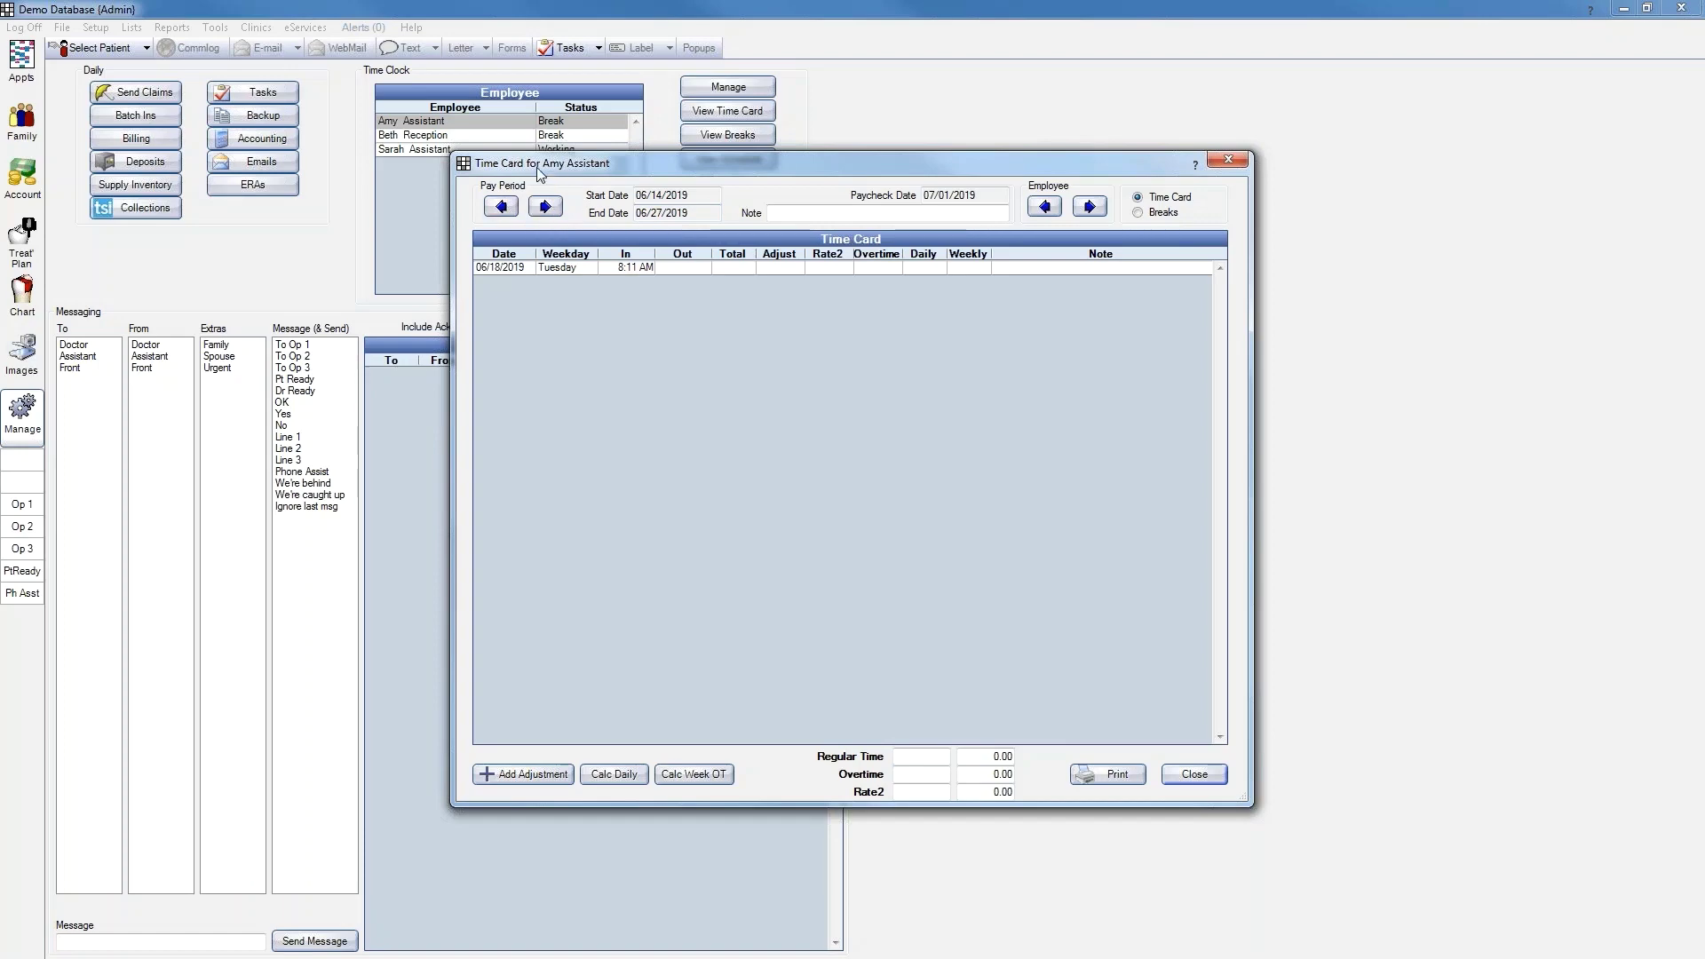
pyautogui.click(545, 209)
pyautogui.click(503, 213)
pyautogui.click(503, 213)
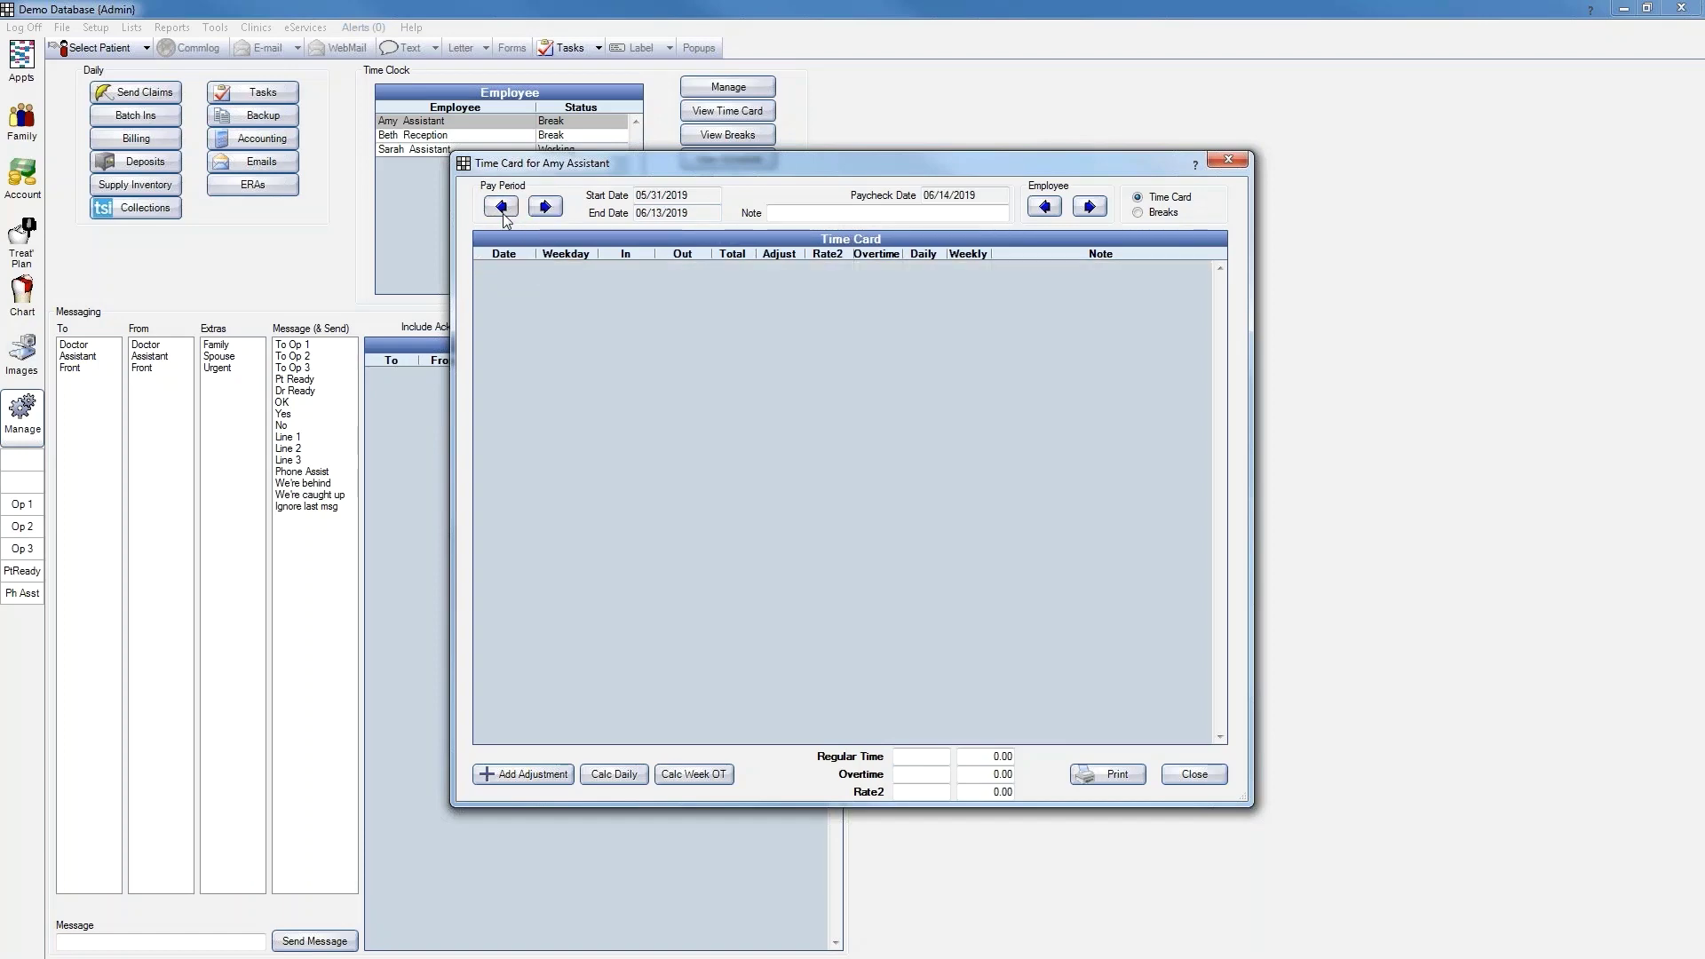
pyautogui.click(545, 209)
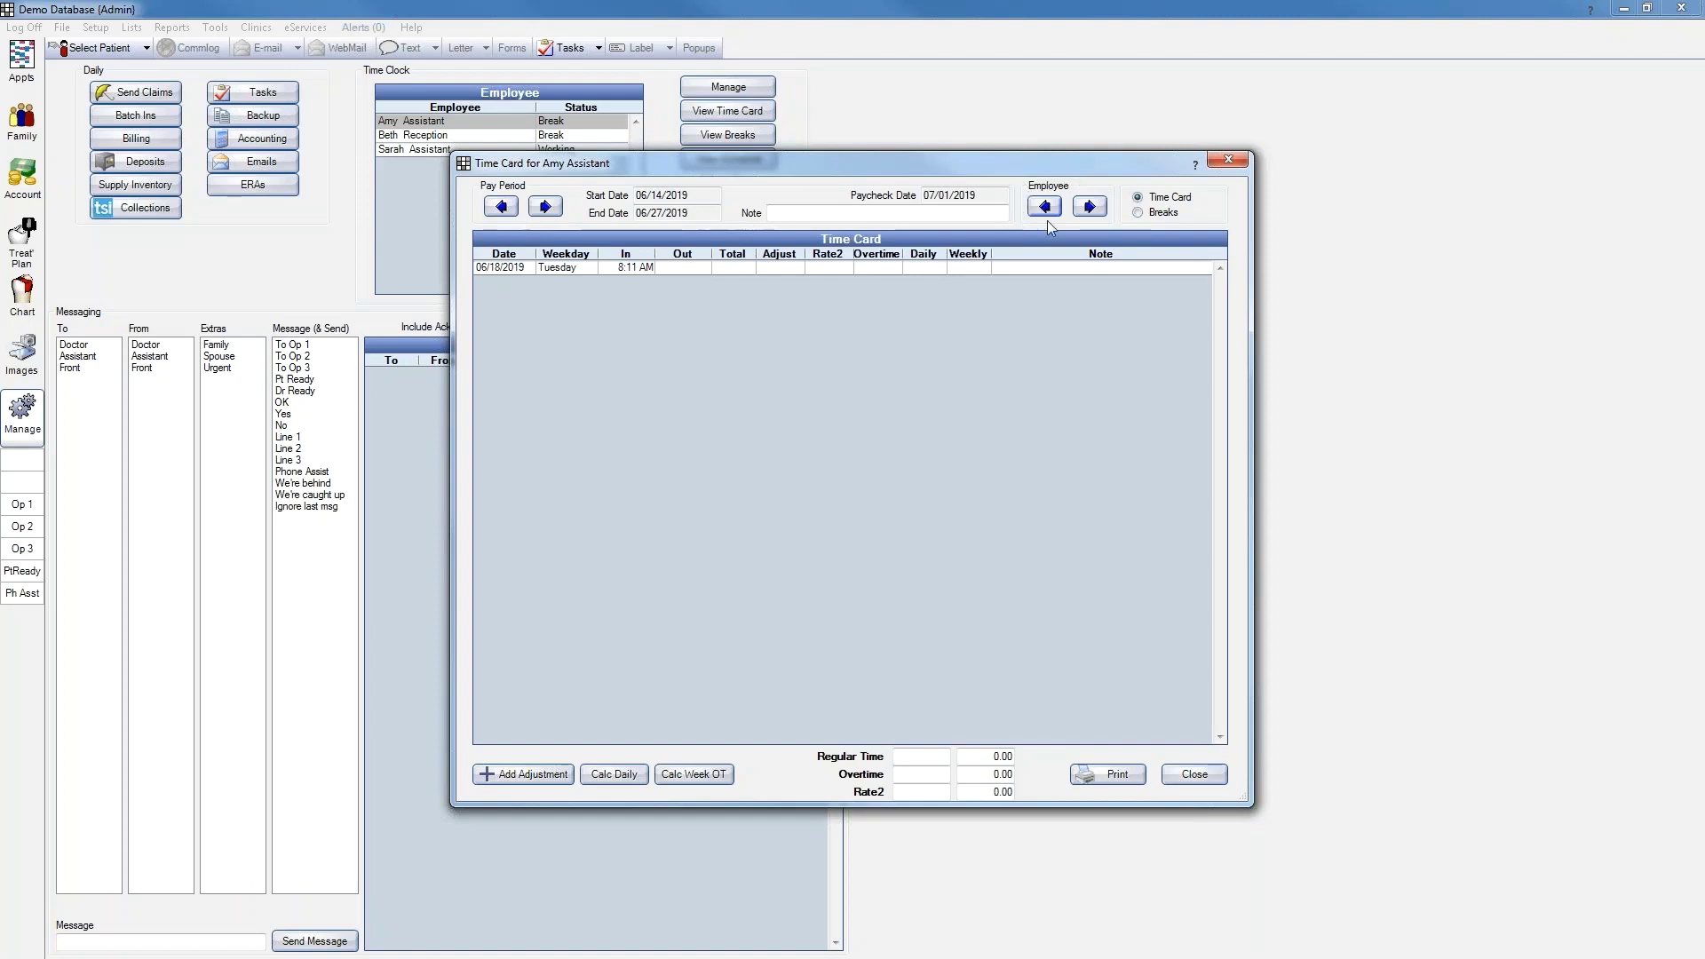
# Step: Move to the next employee's time card and back, and check the first employee's breaks before returning to the time card view
pyautogui.click(1090, 210)
pyautogui.click(1037, 207)
pyautogui.click(1153, 215)
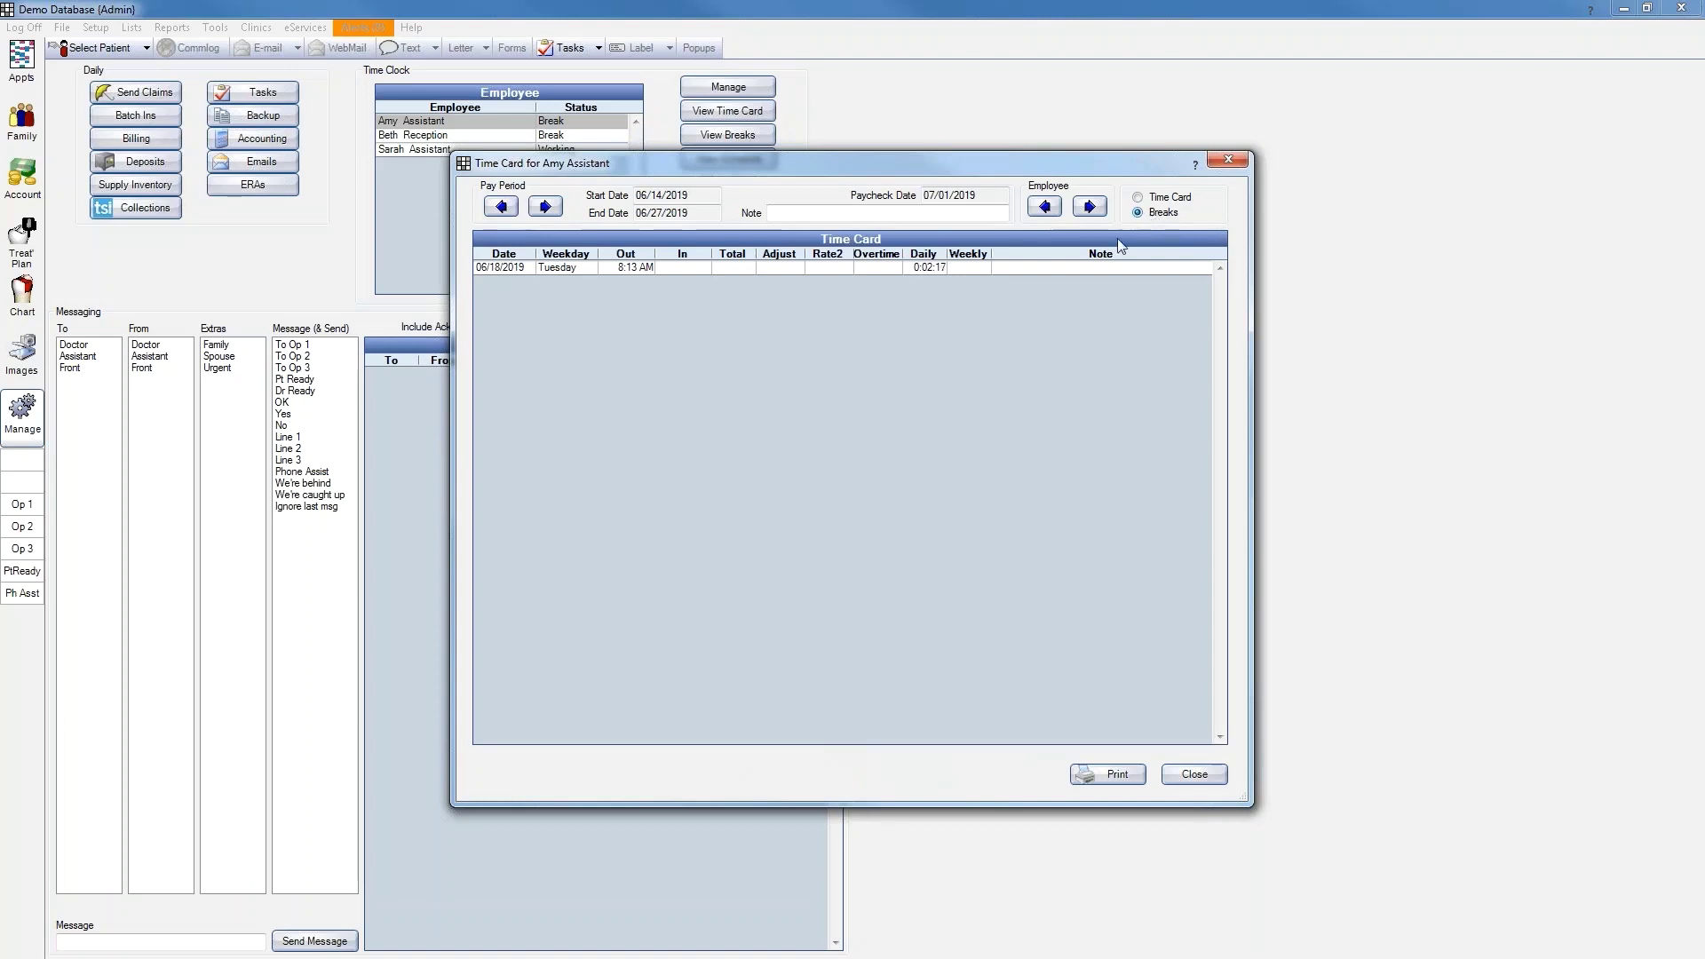
pyautogui.click(1138, 213)
pyautogui.click(1138, 197)
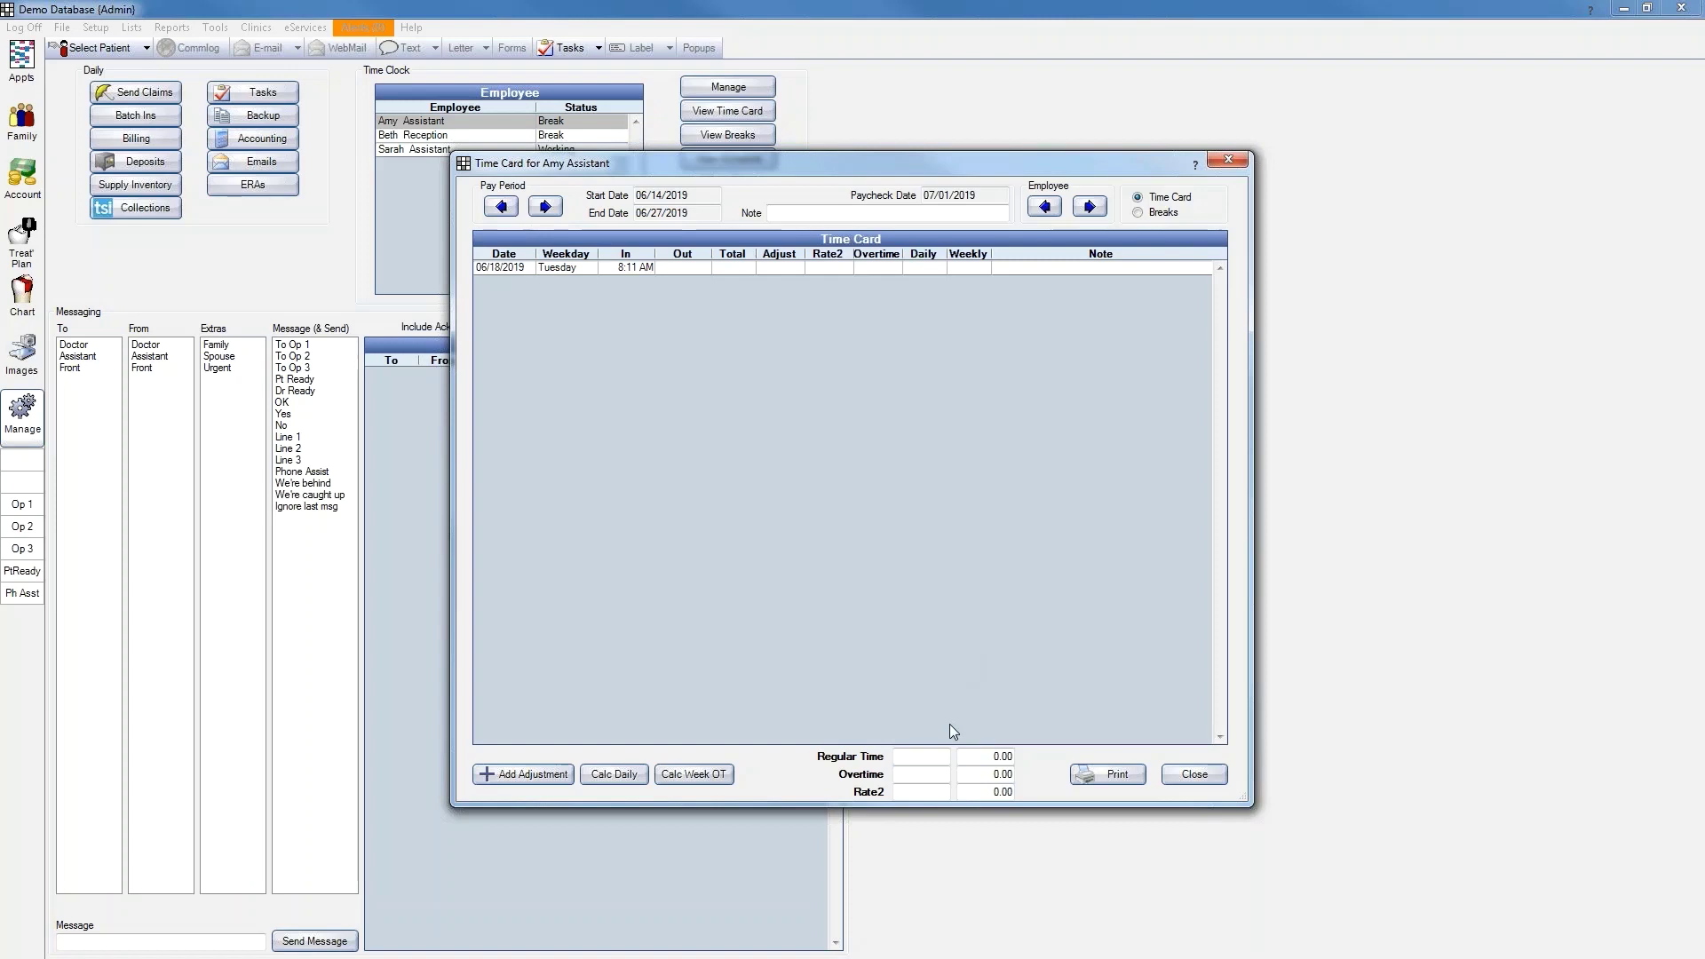
# Step: Add an 8-hour manual adjustment dated 06/19/2019 with the note "Vacation" to the first employee's time card and close it
pyautogui.click(516, 775)
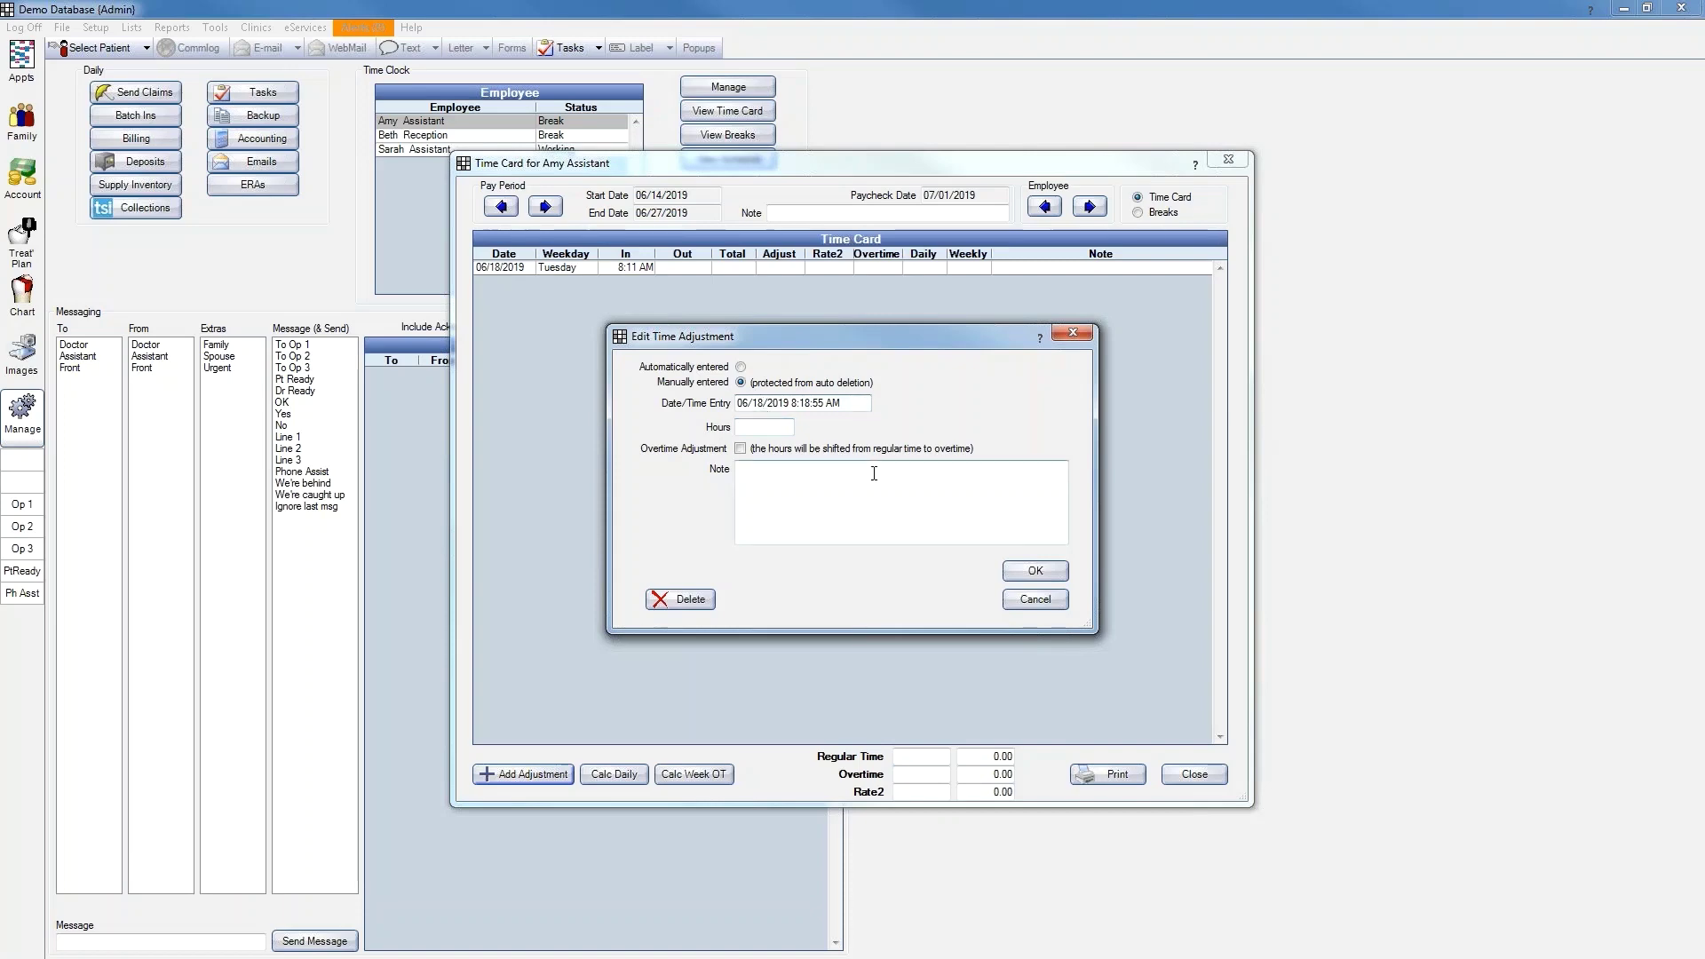
pyautogui.hotkey('shift', 'Left')
pyautogui.click(750, 427)
pyautogui.write('8')
pyautogui.write('Vacation')
pyautogui.click(1015, 568)
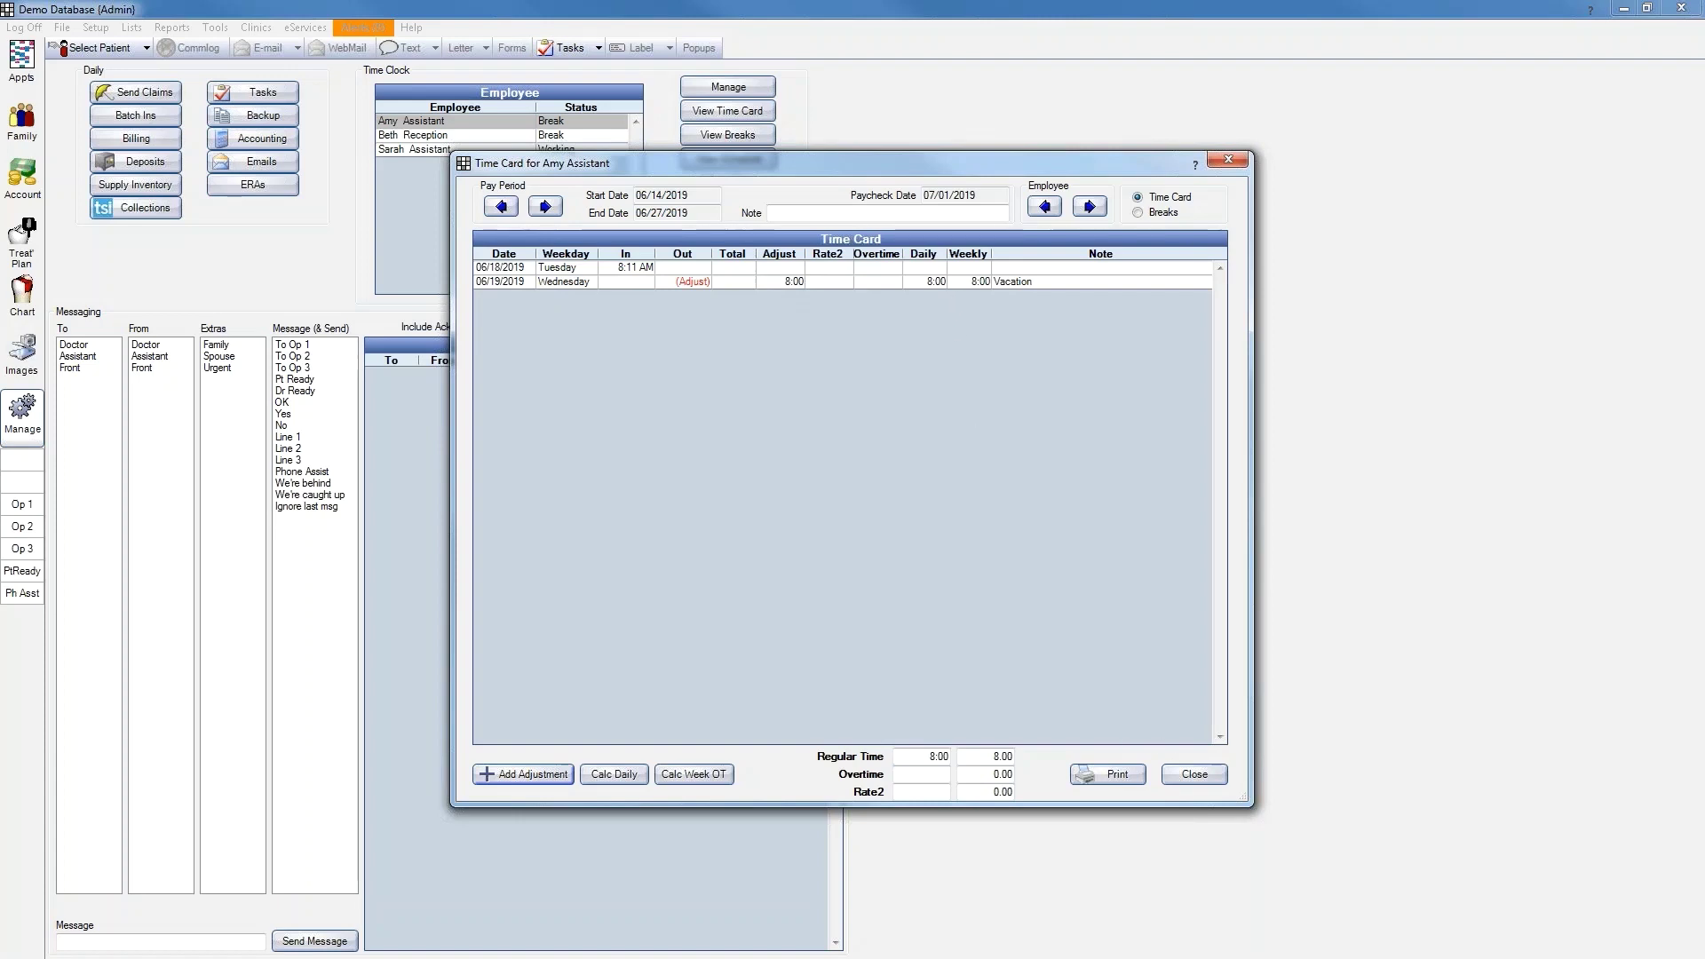
pyautogui.click(1196, 778)
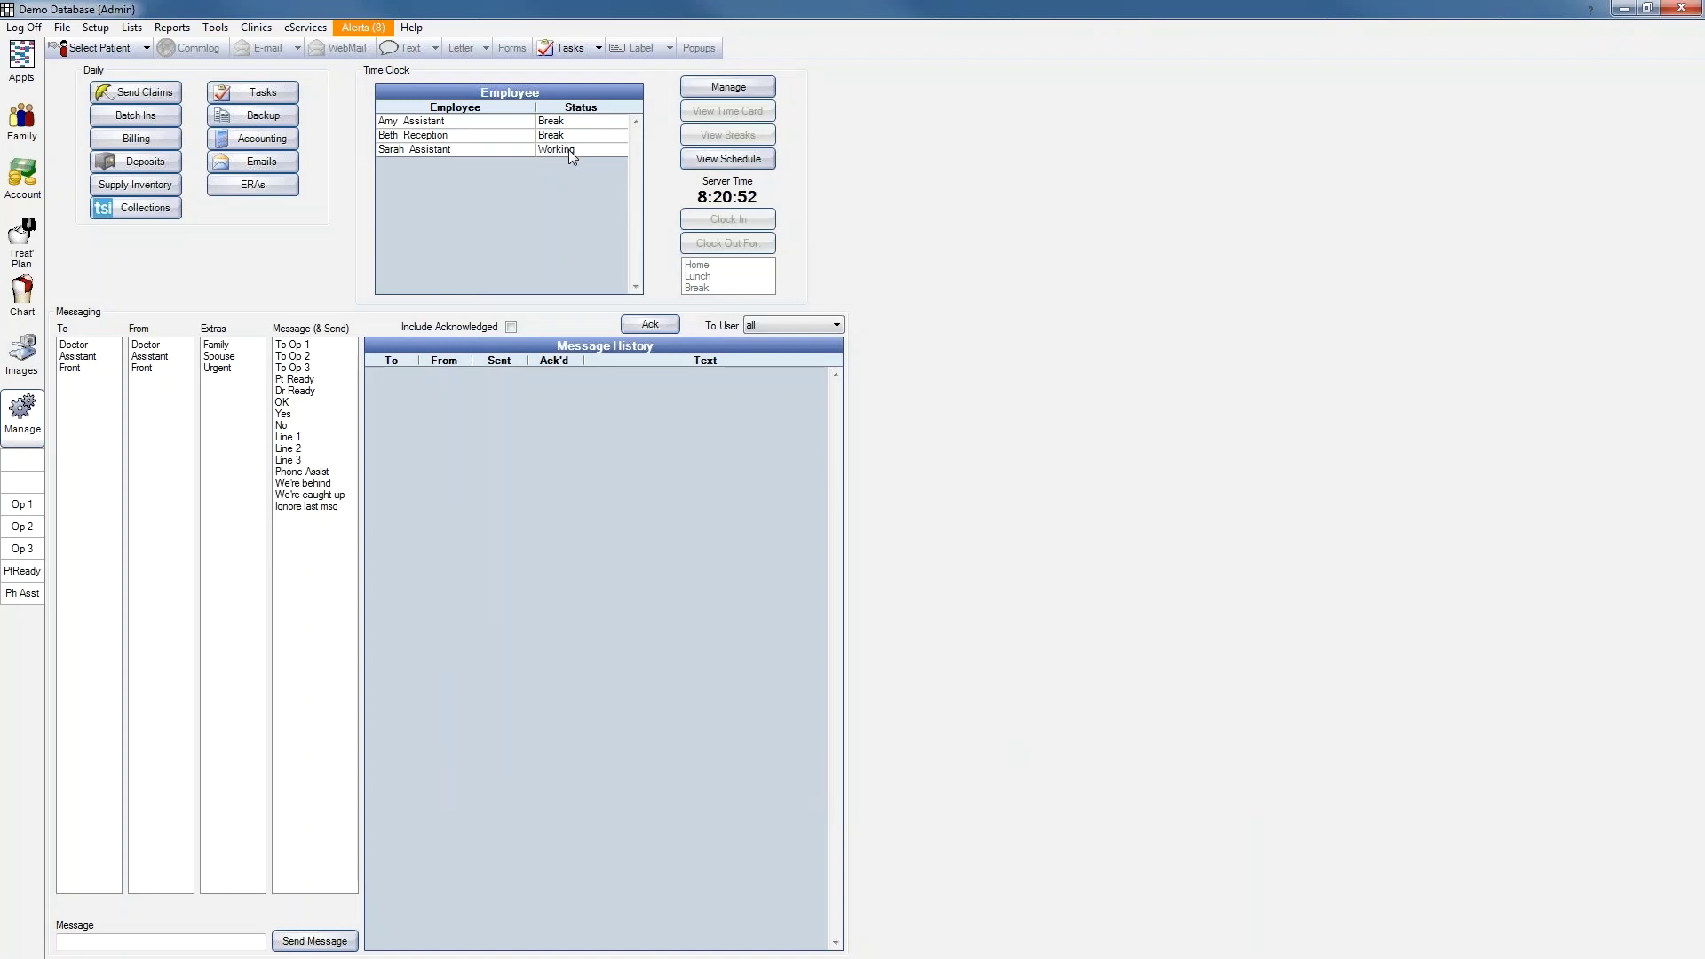
# Step: Clock out the third listed employee for a Break and clock the same employee back in
pyautogui.click(568, 150)
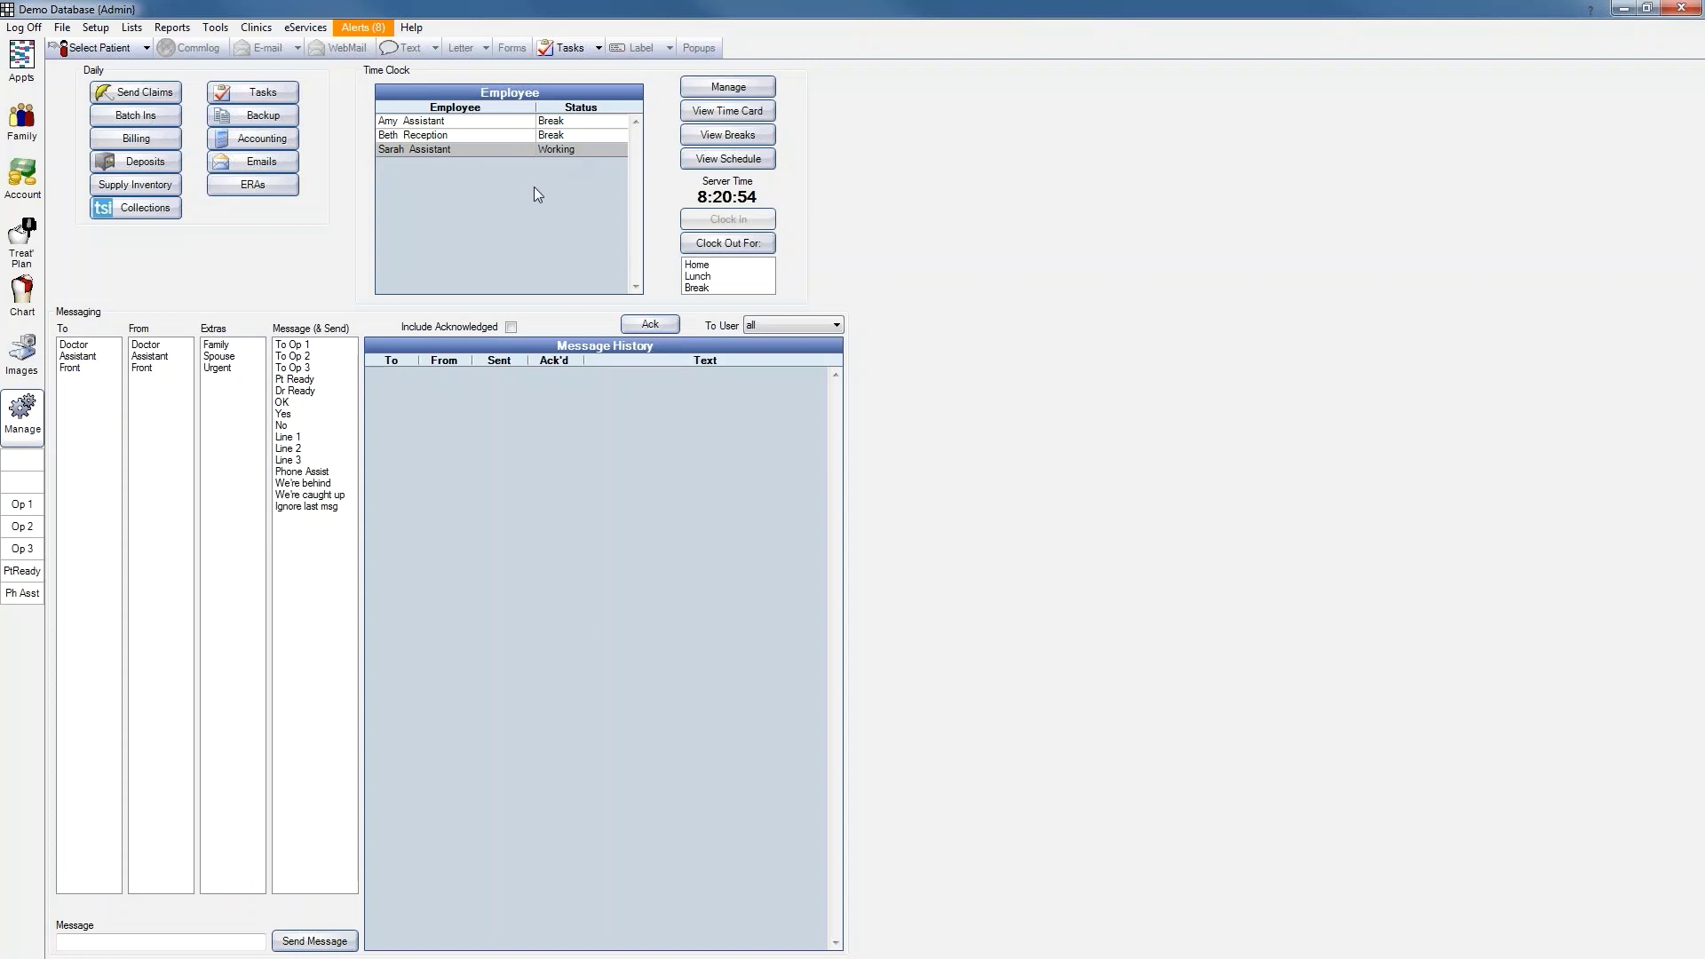
pyautogui.click(716, 288)
pyautogui.click(745, 244)
pyautogui.click(561, 151)
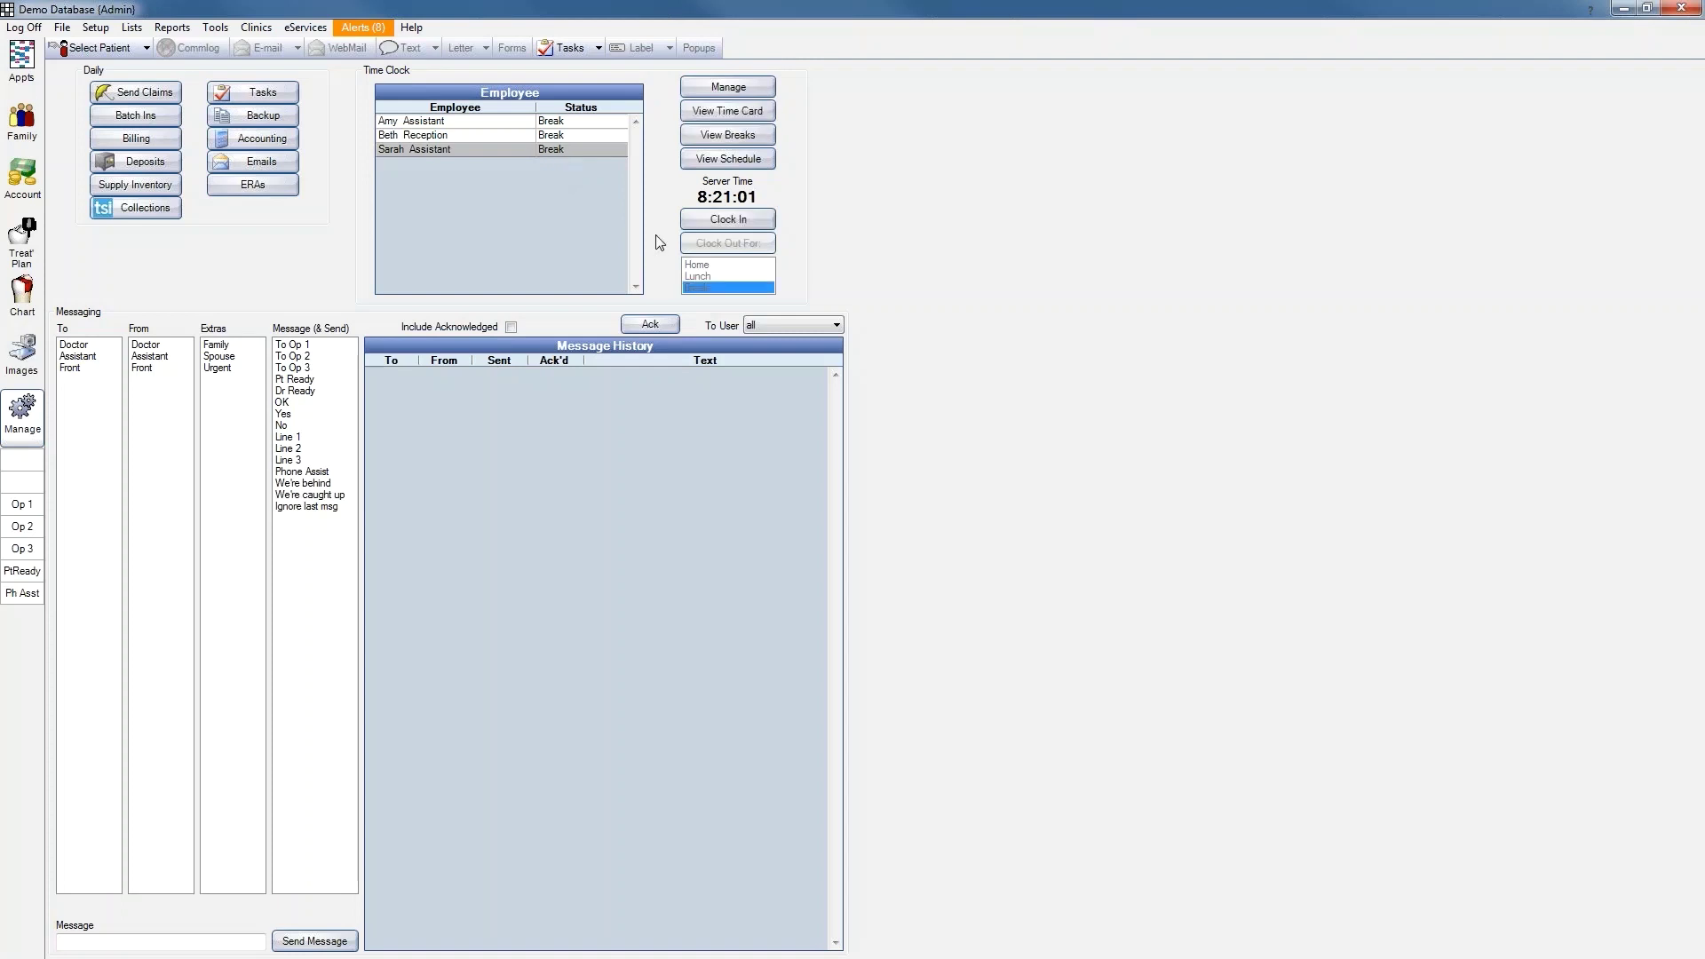
pyautogui.click(724, 220)
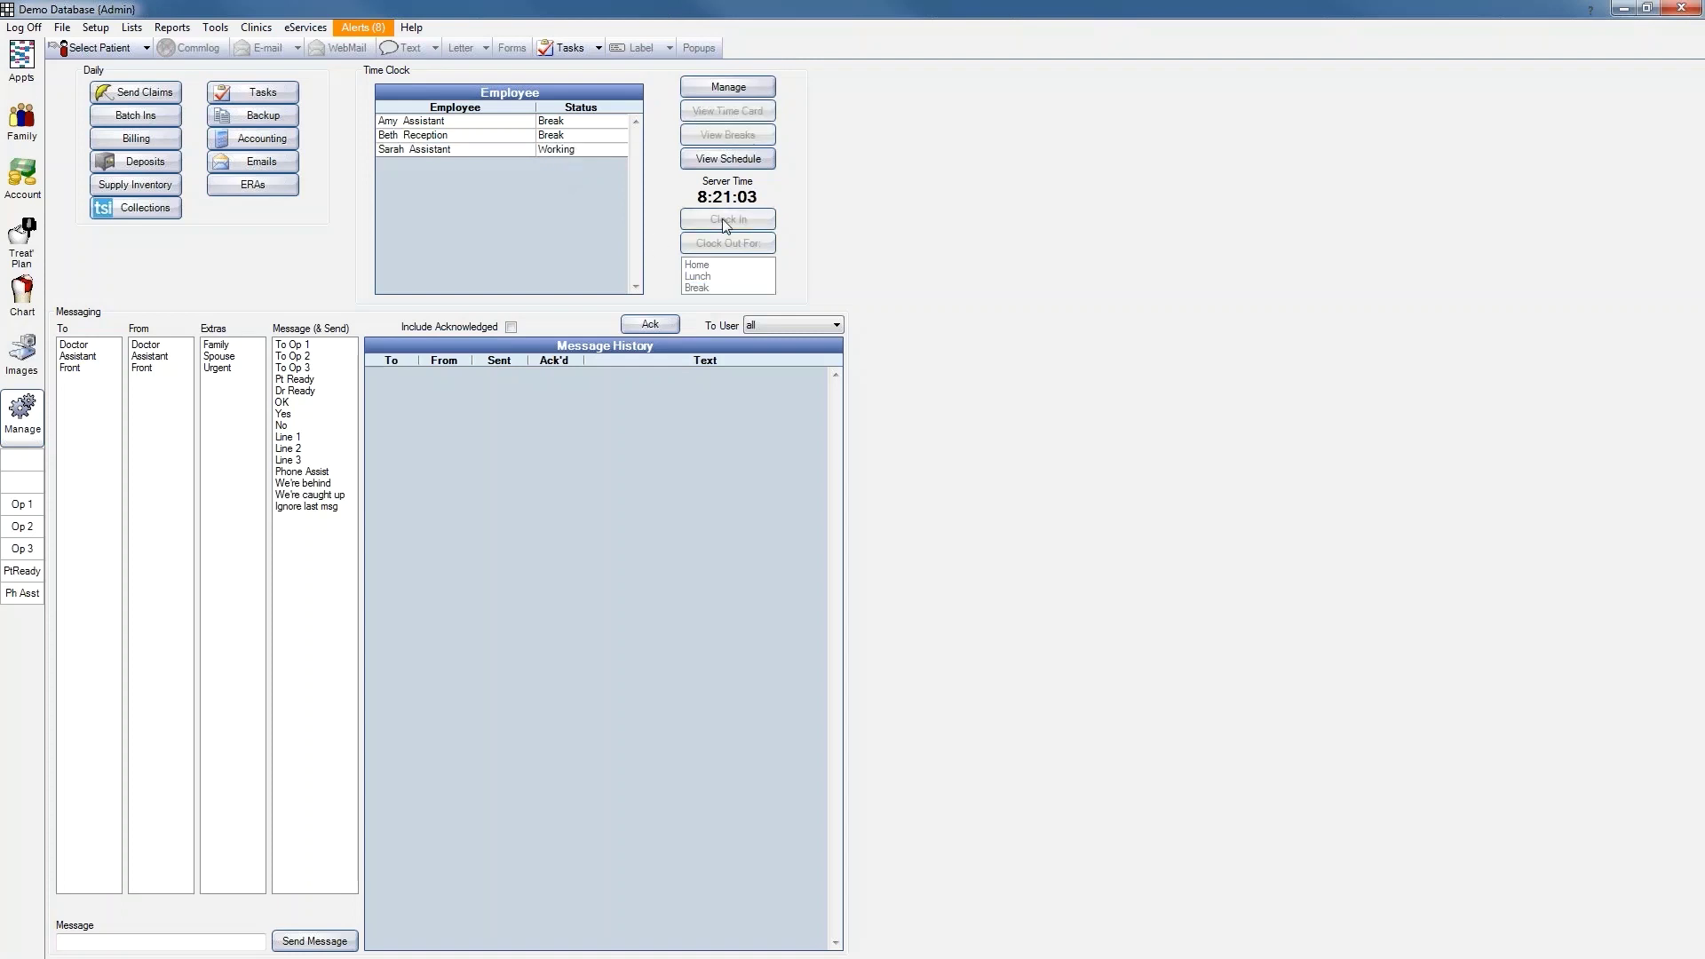
# Step: Edit the third employee's break event, correcting the displayed clock-out time and adding the note "Forgot to clock out for break"
pyautogui.doubleClick(526, 150)
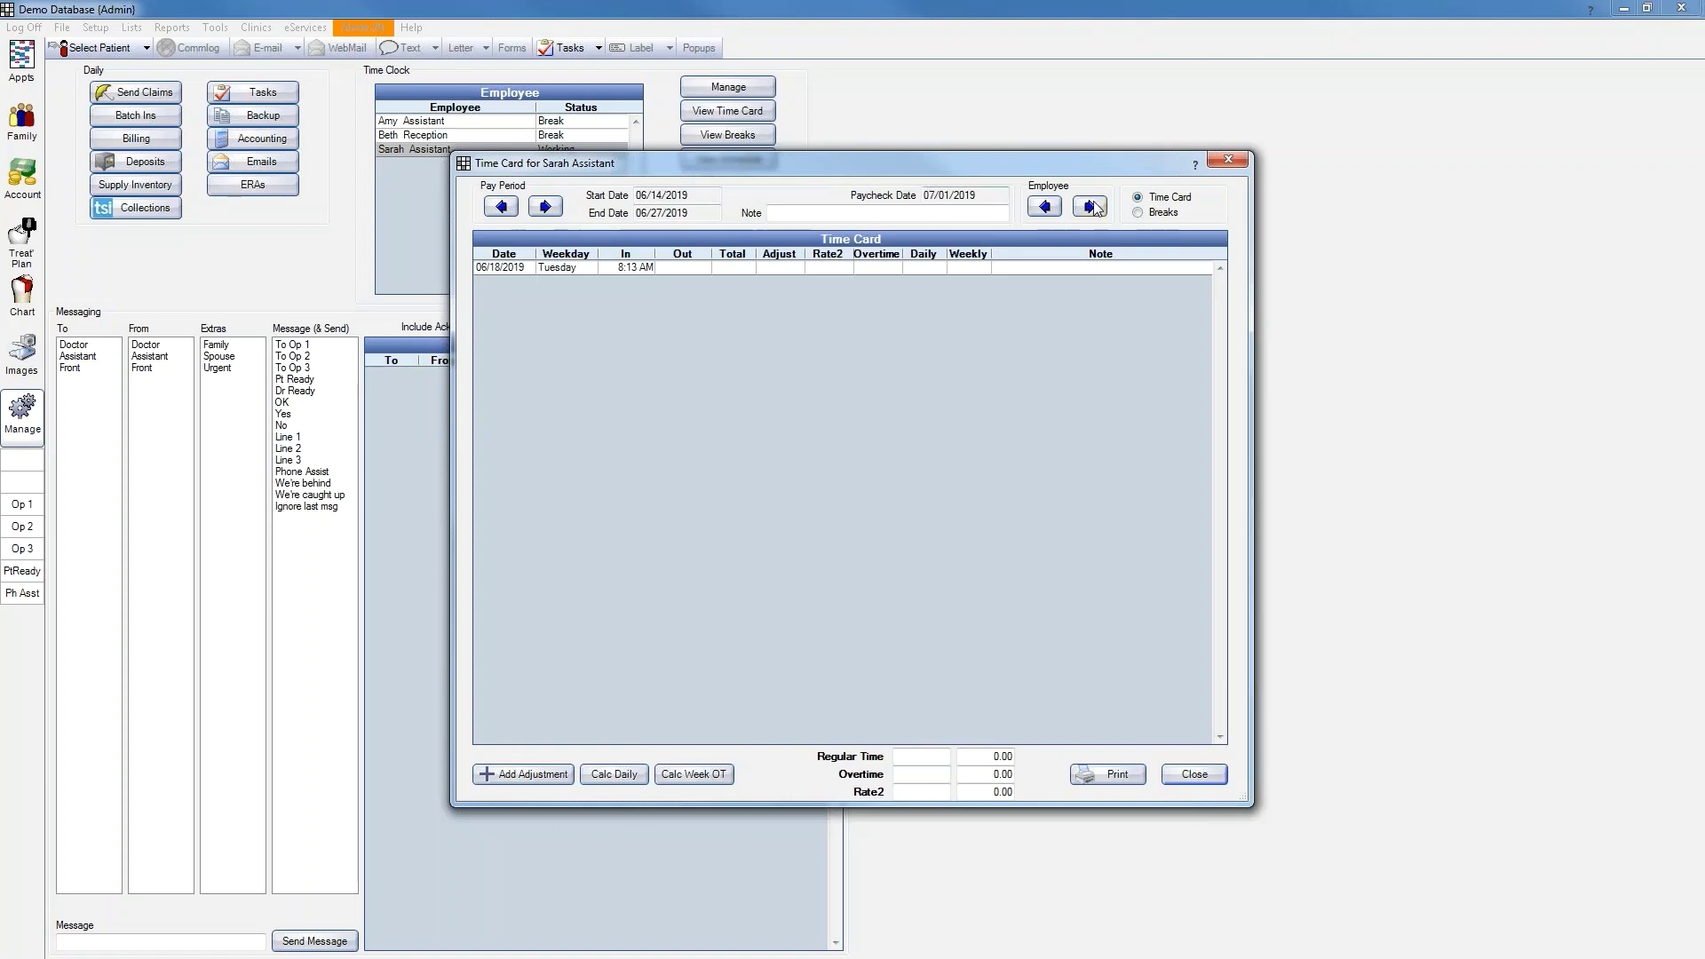
pyautogui.click(1139, 214)
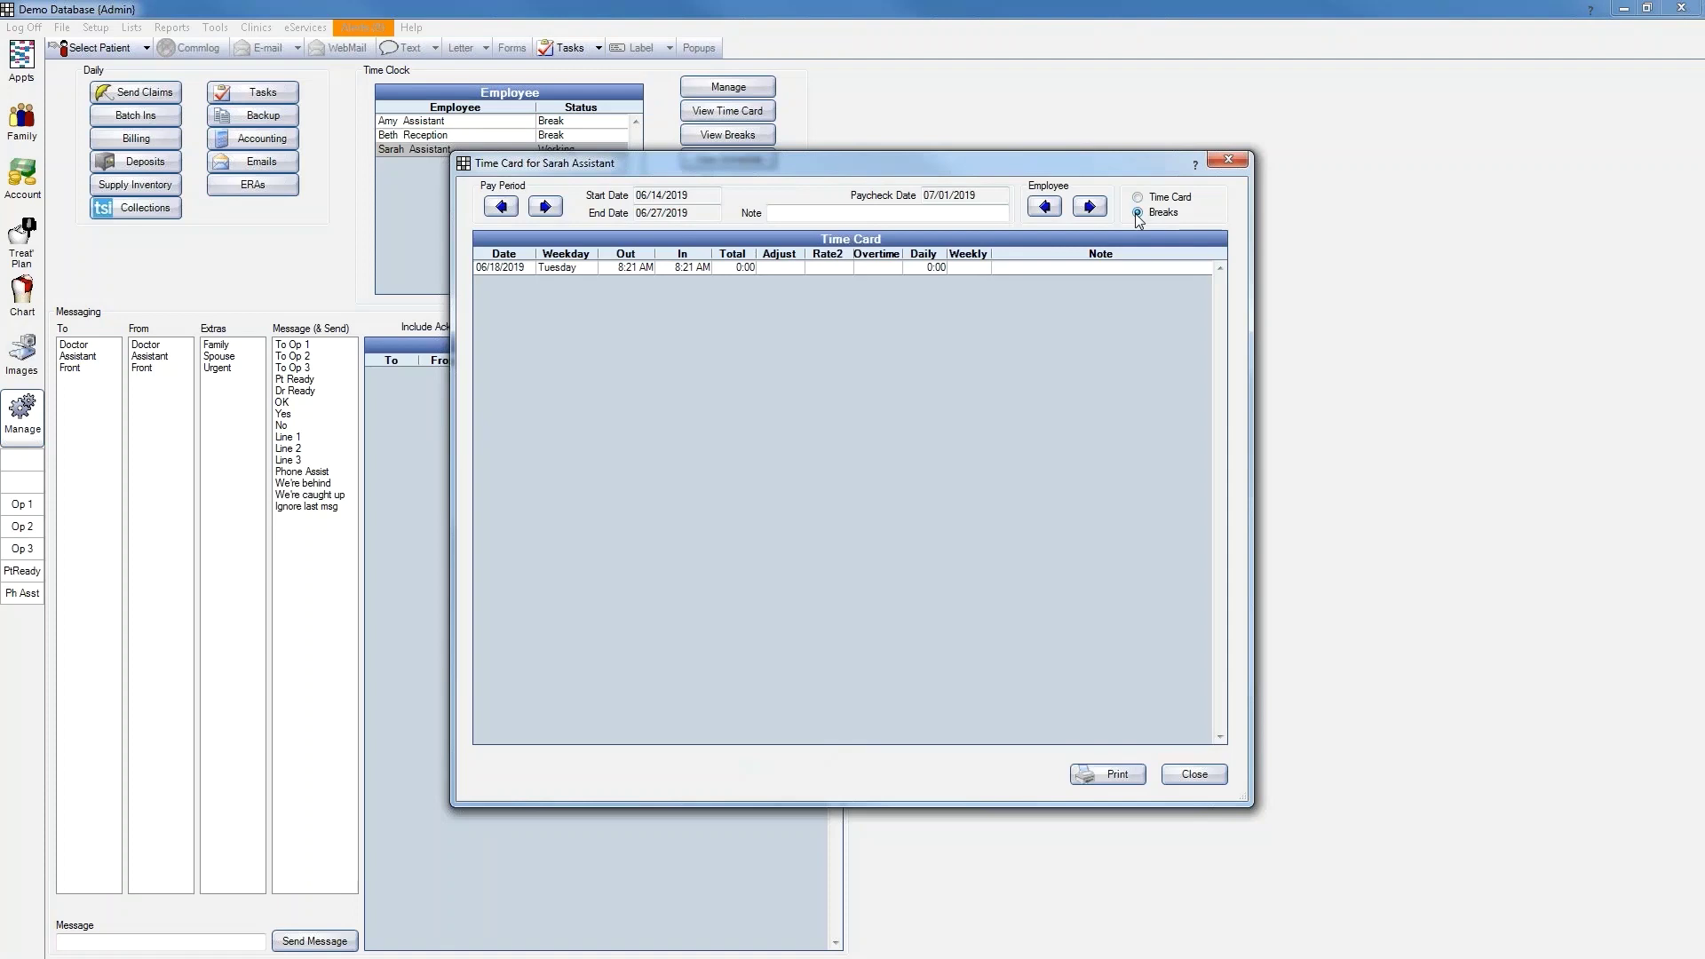
pyautogui.doubleClick(697, 265)
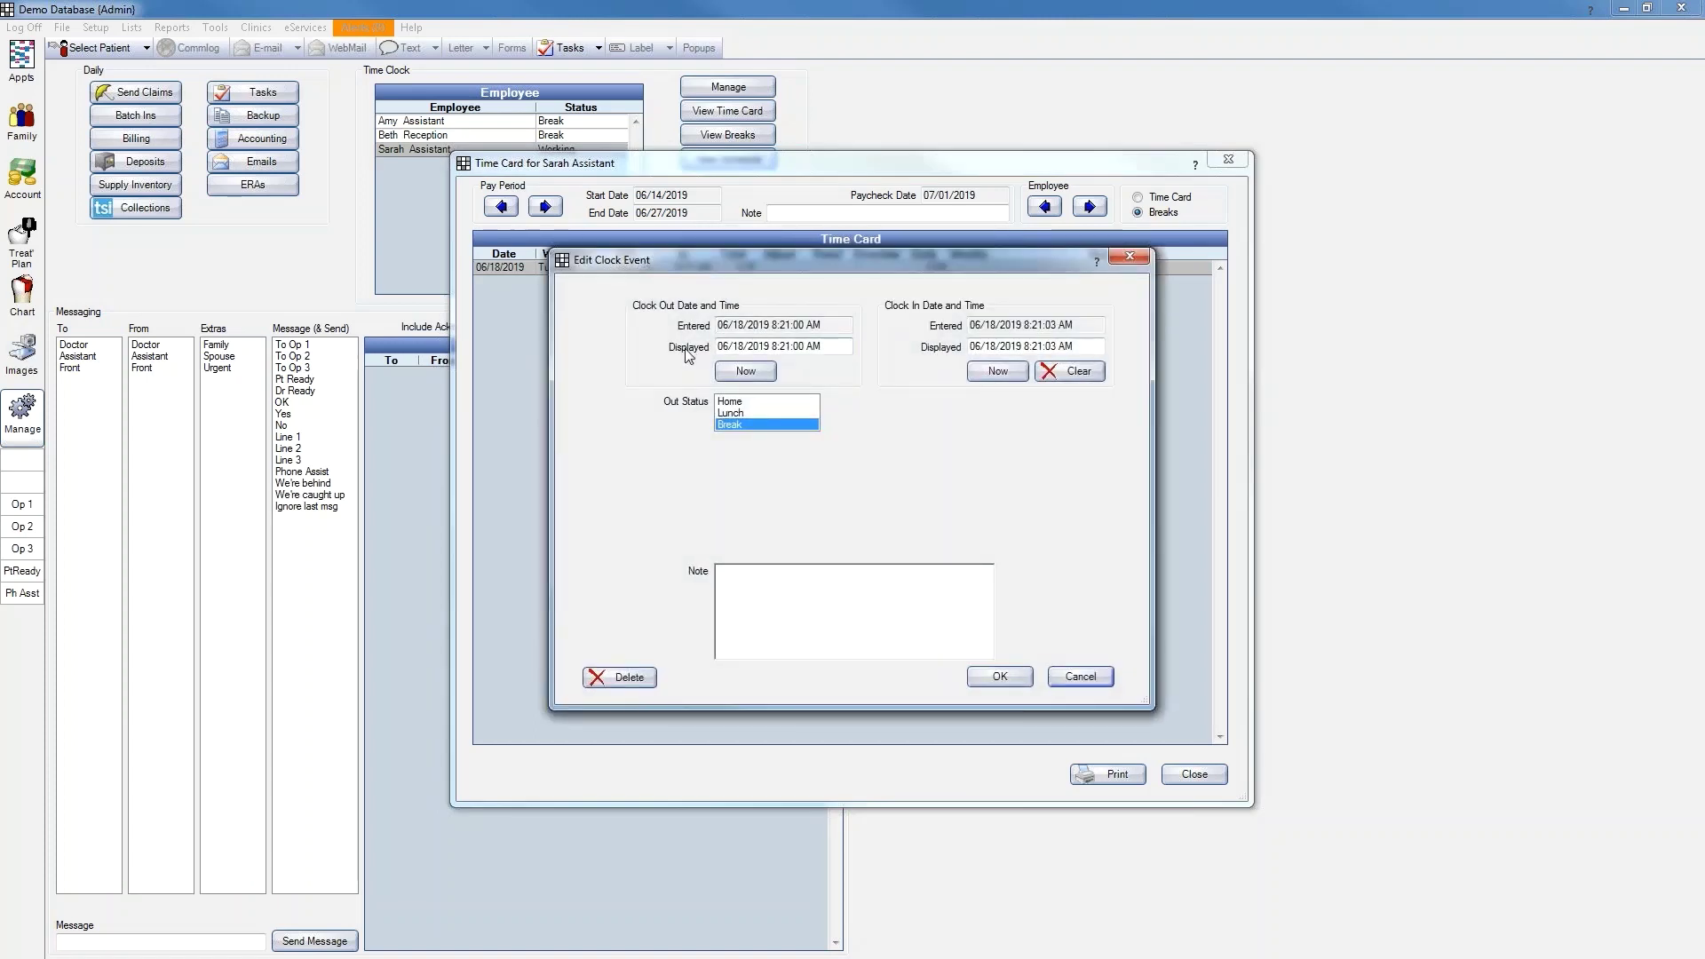
pyautogui.click(788, 349)
pyautogui.press('BackSpace')
pyautogui.press('BackSpace')
pyautogui.press('BackSpace')
pyautogui.write('10:')
pyautogui.press('BackSpace')
pyautogui.write('0')
pyautogui.click(887, 640)
pyautogui.write('Forgot to clock out for break')
pyautogui.click(1000, 677)
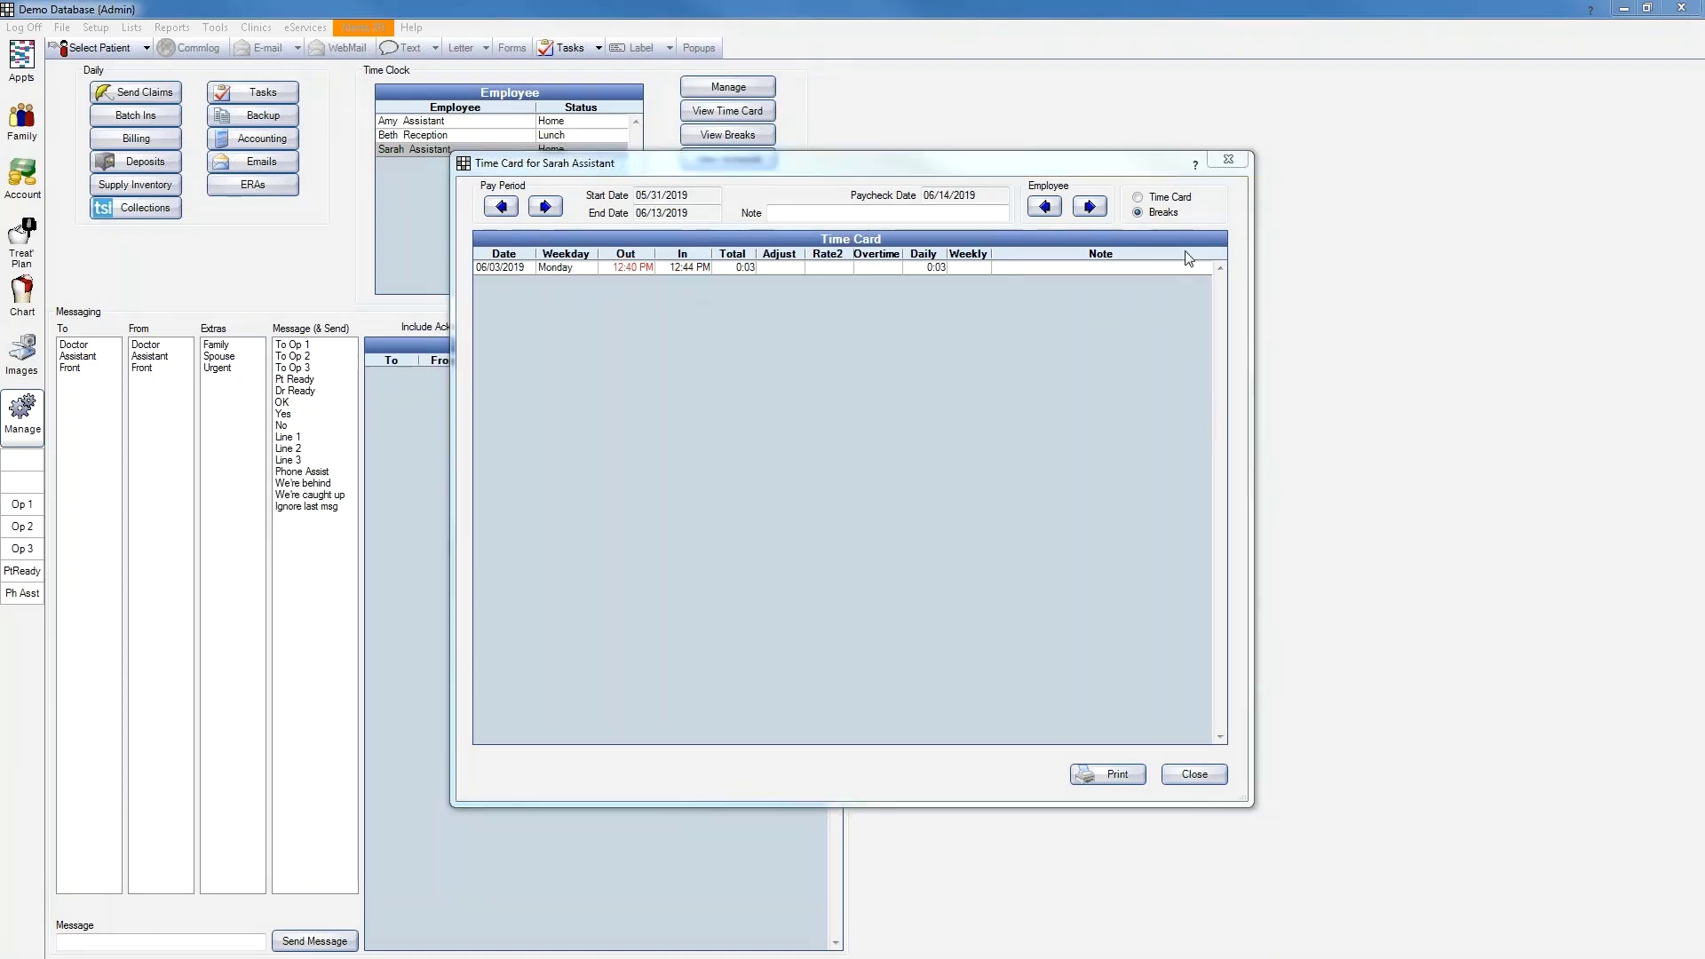
# Step: Review the third employee's worked hours for the 05/31/2019 to 06/13/2019 pay period and close the time card
pyautogui.click(1170, 198)
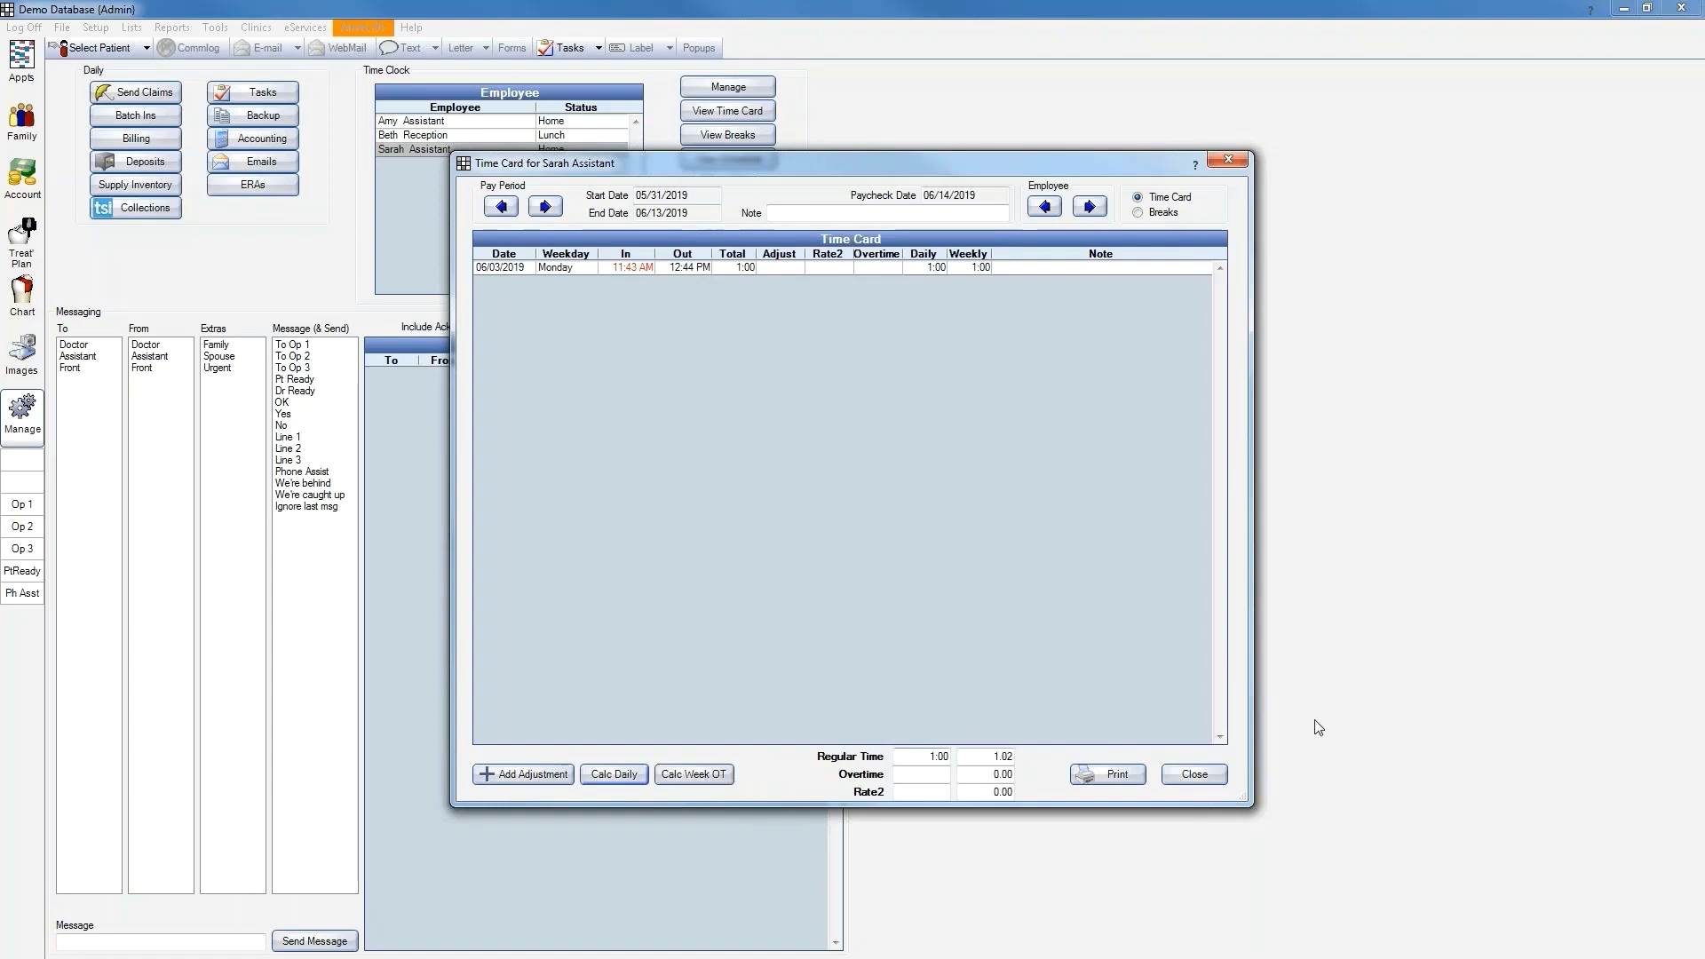
pyautogui.click(1382, 703)
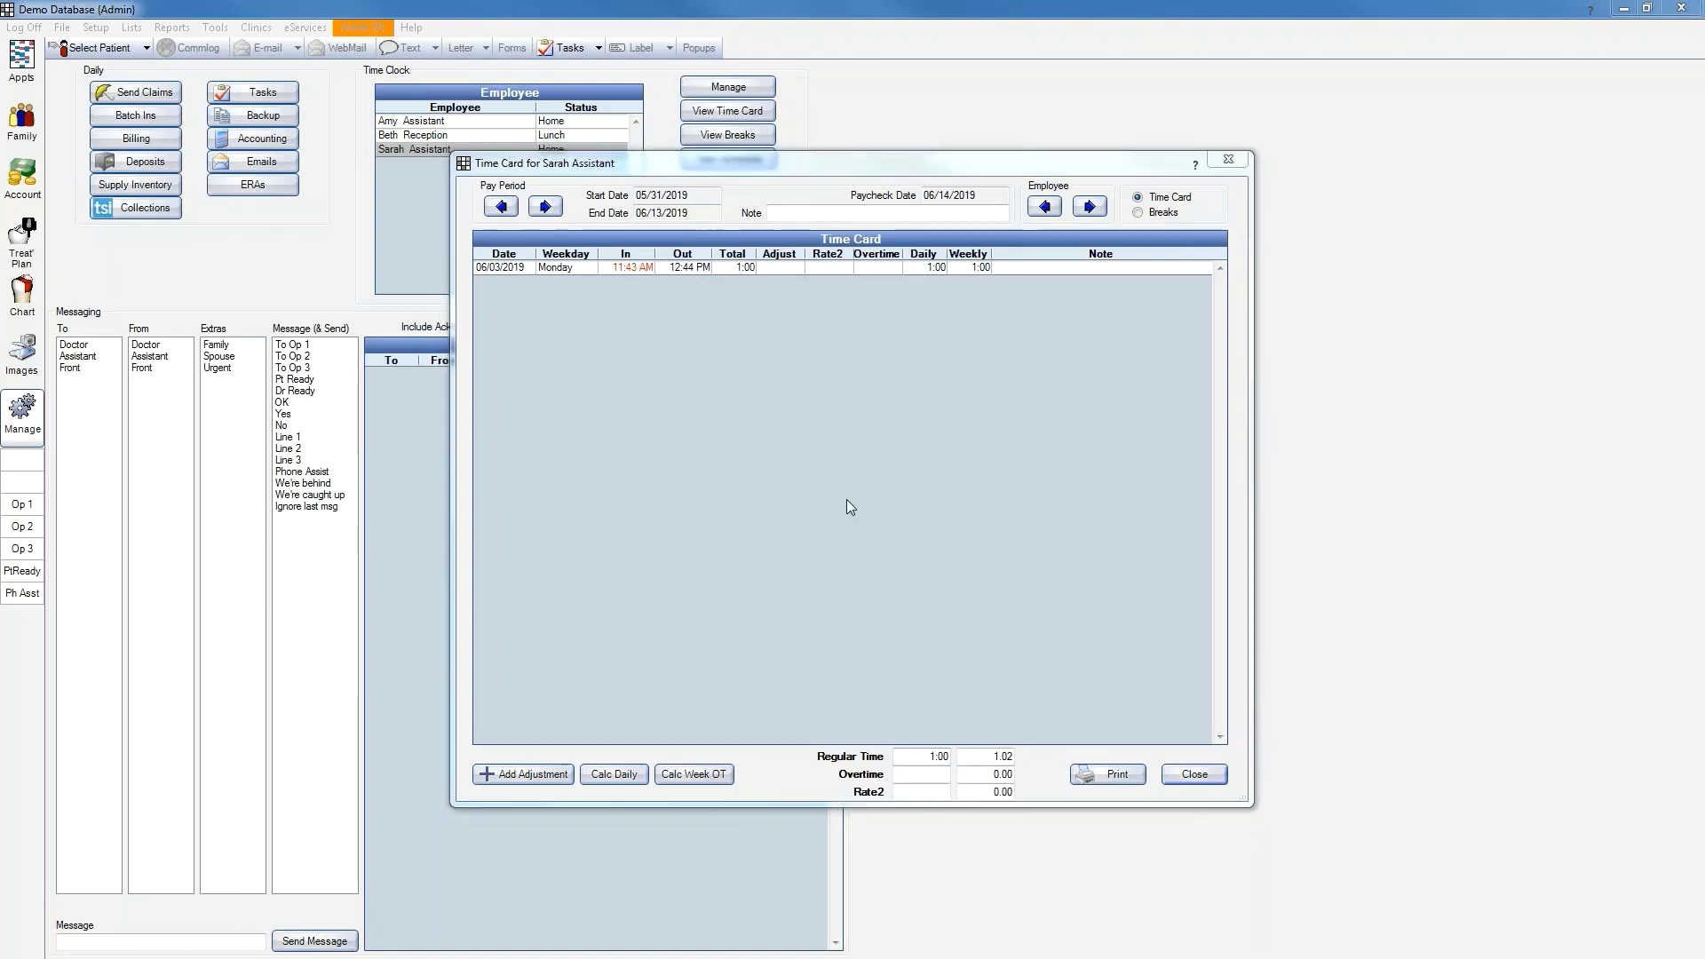
pyautogui.click(1199, 776)
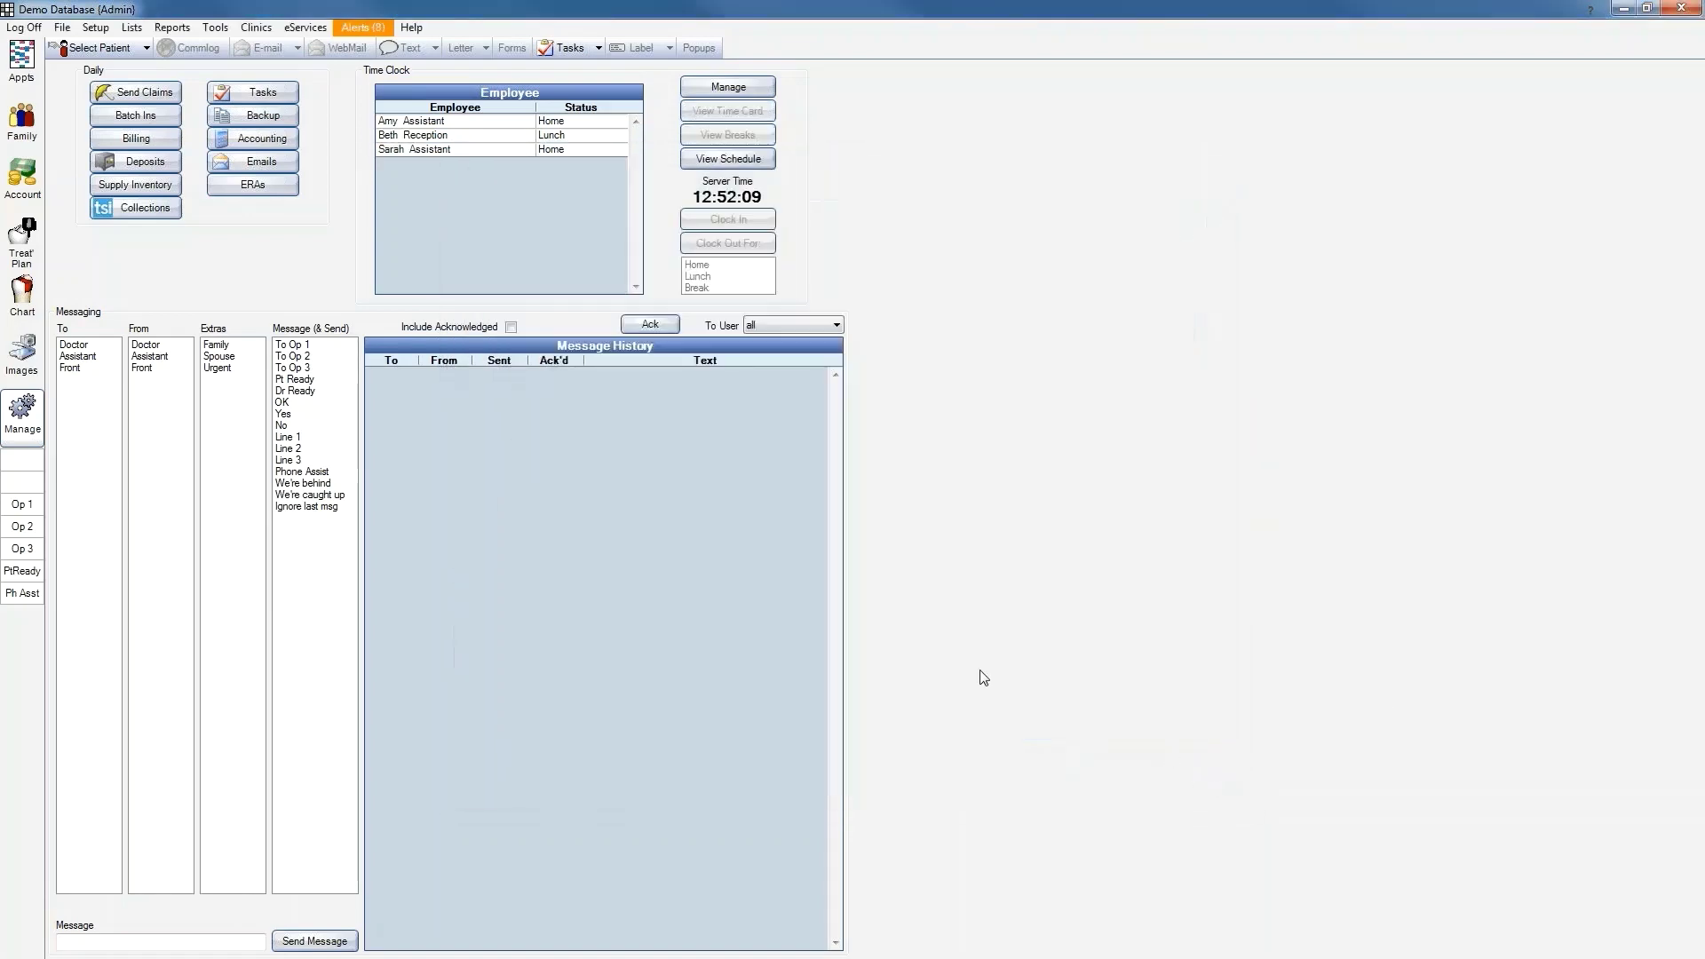
# Step: Review the Manage Time Cards window, including its time card setup and the report printing and export options, and close it
pyautogui.click(745, 89)
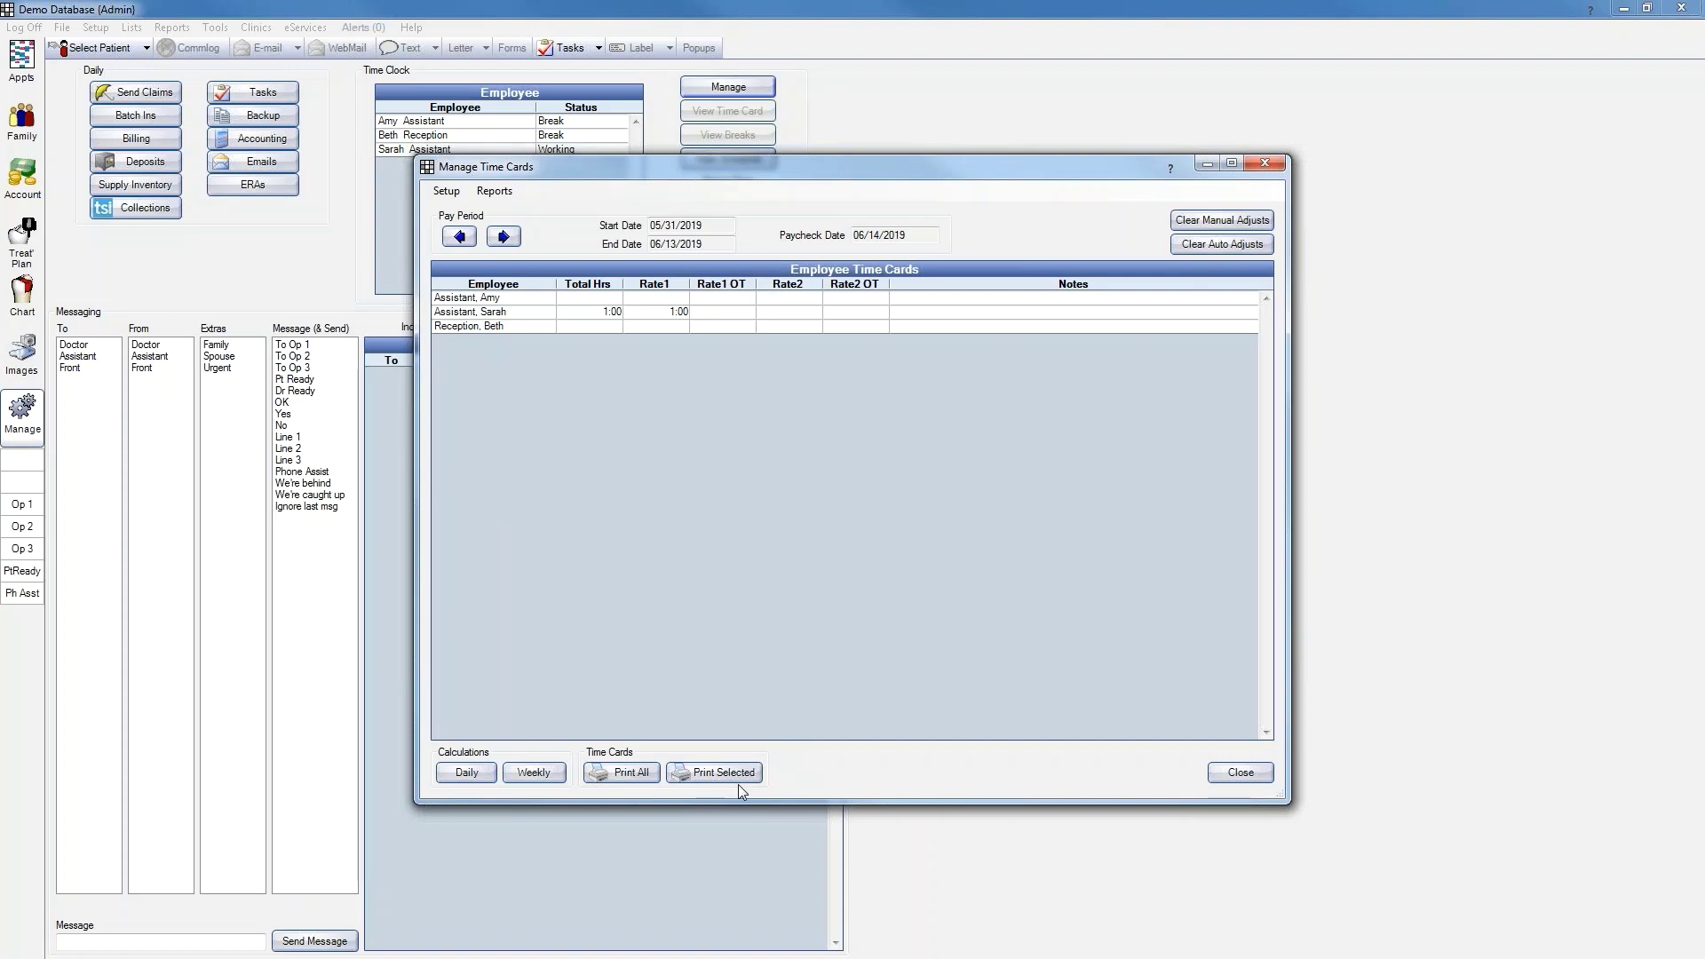
pyautogui.click(448, 194)
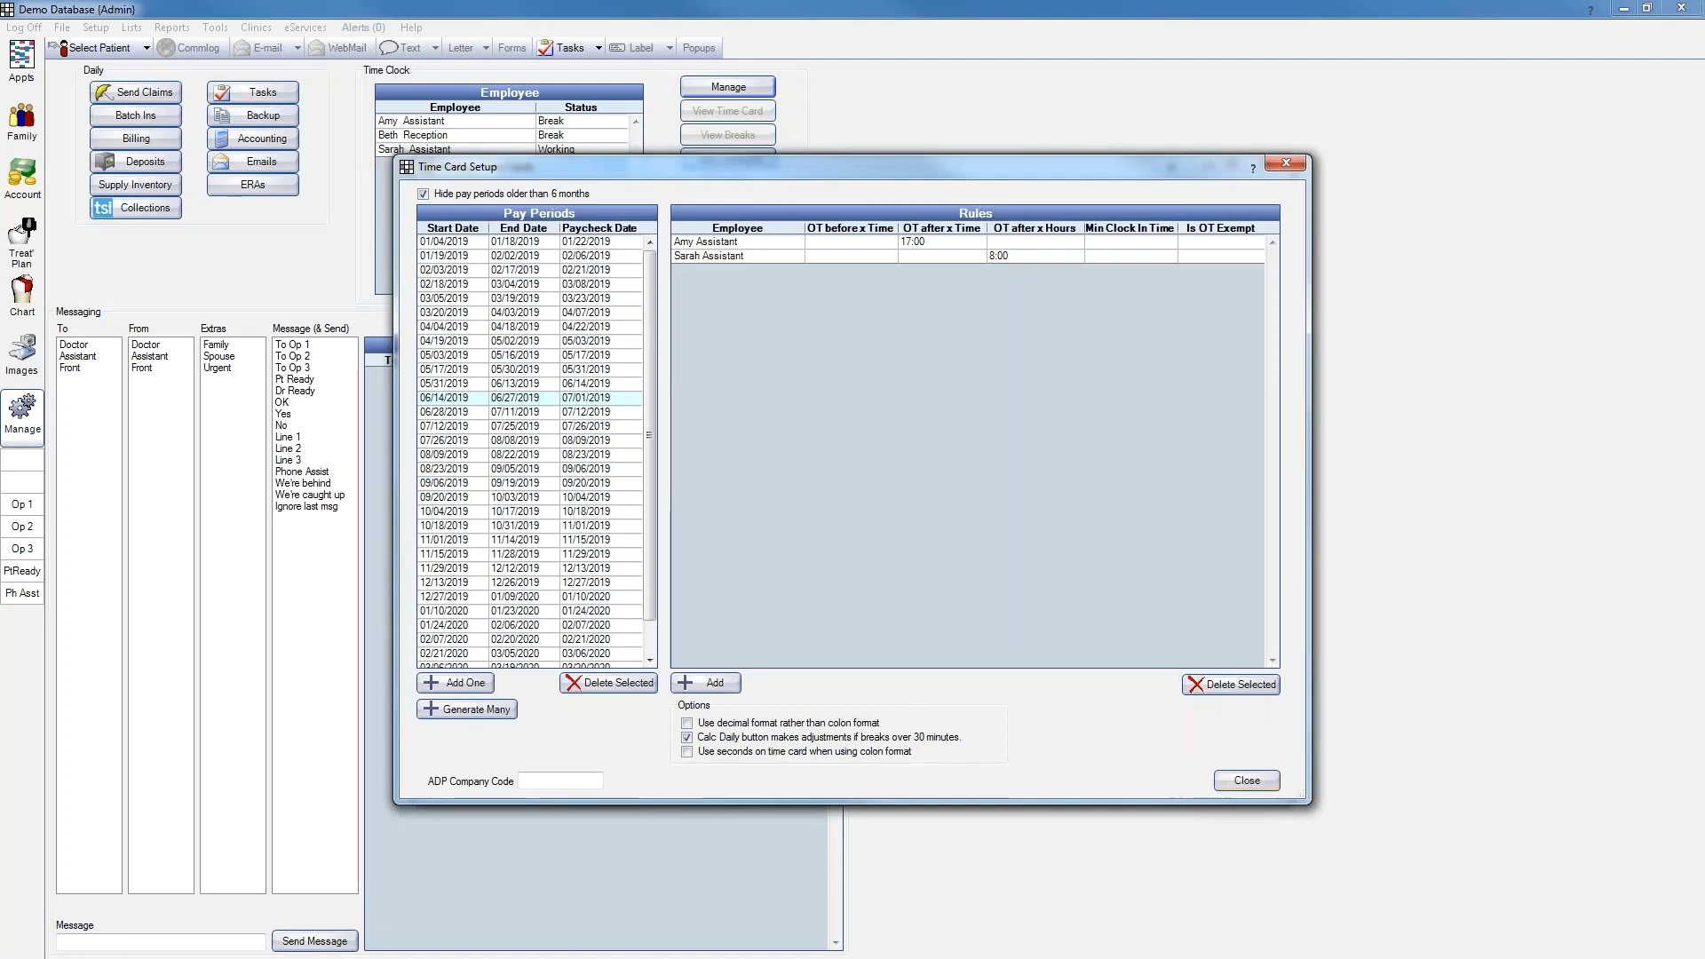
pyautogui.click(1247, 781)
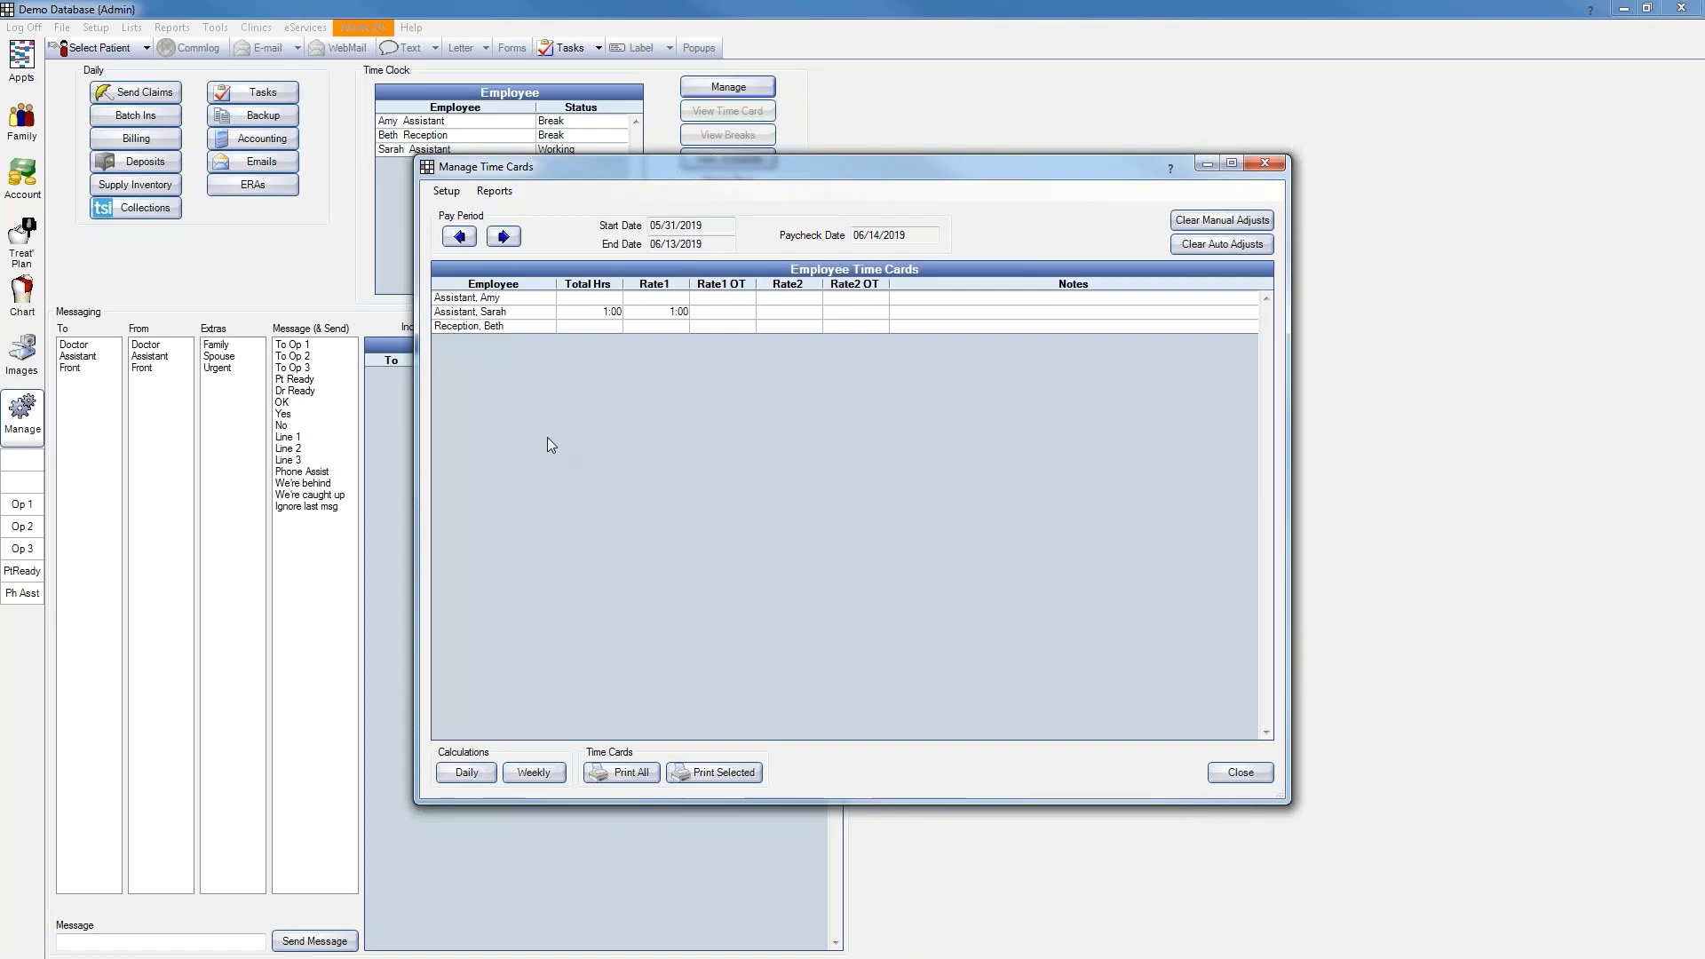
pyautogui.click(487, 195)
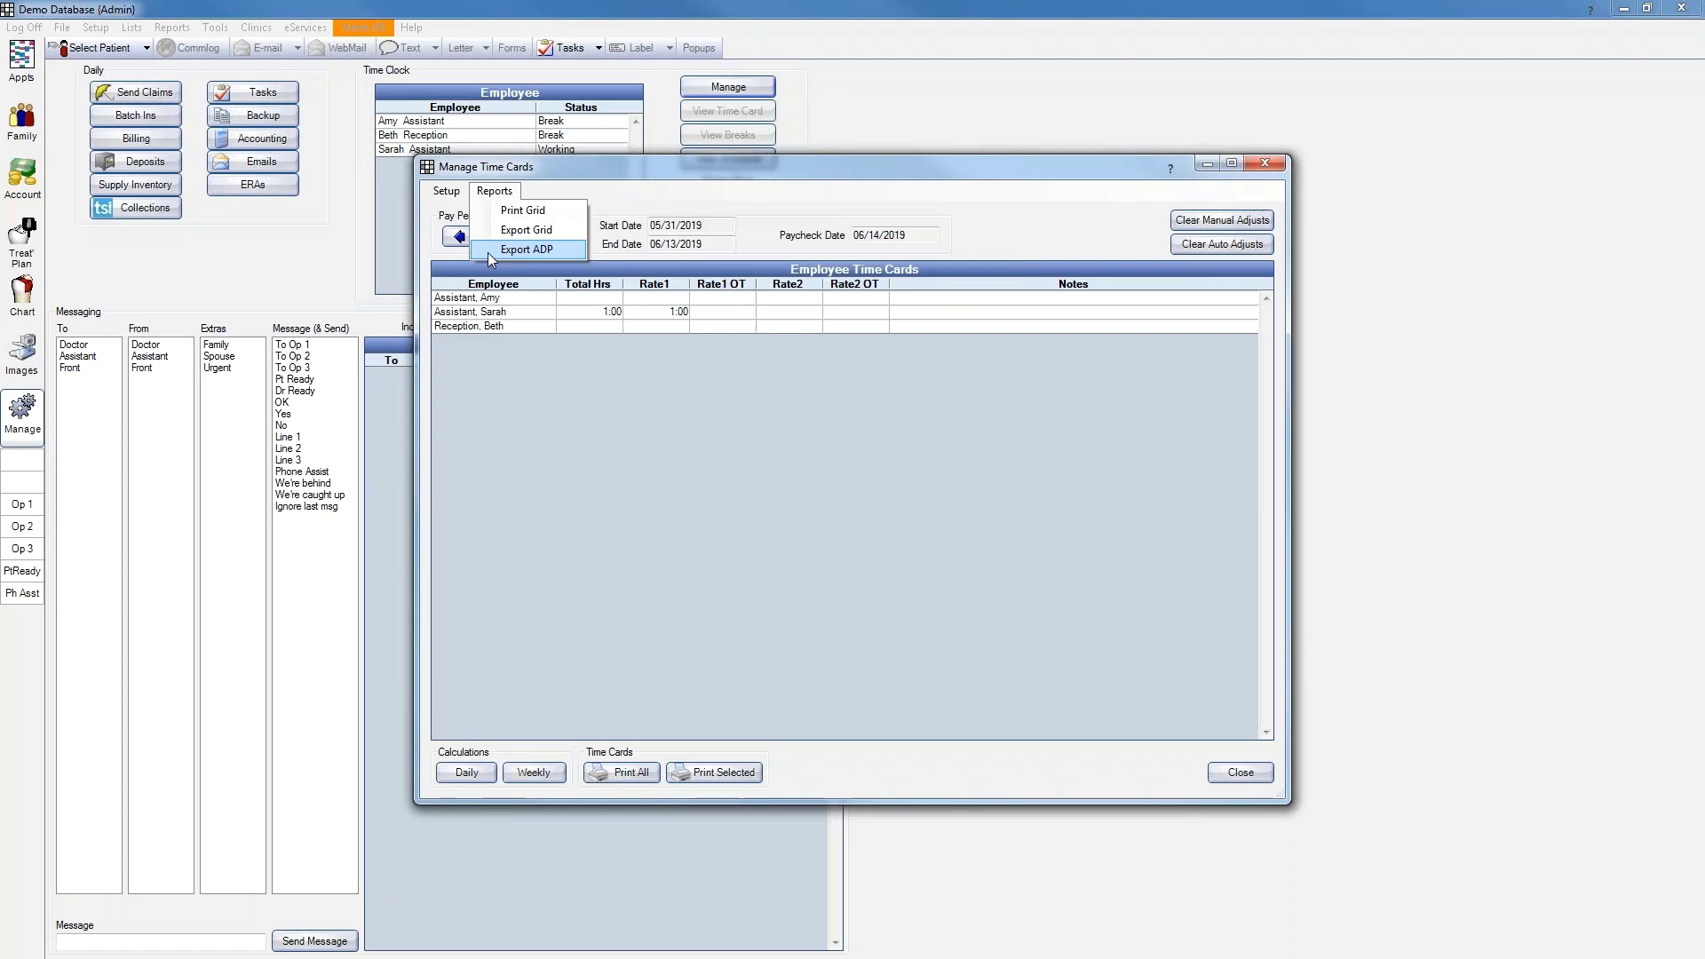
pyautogui.click(807, 486)
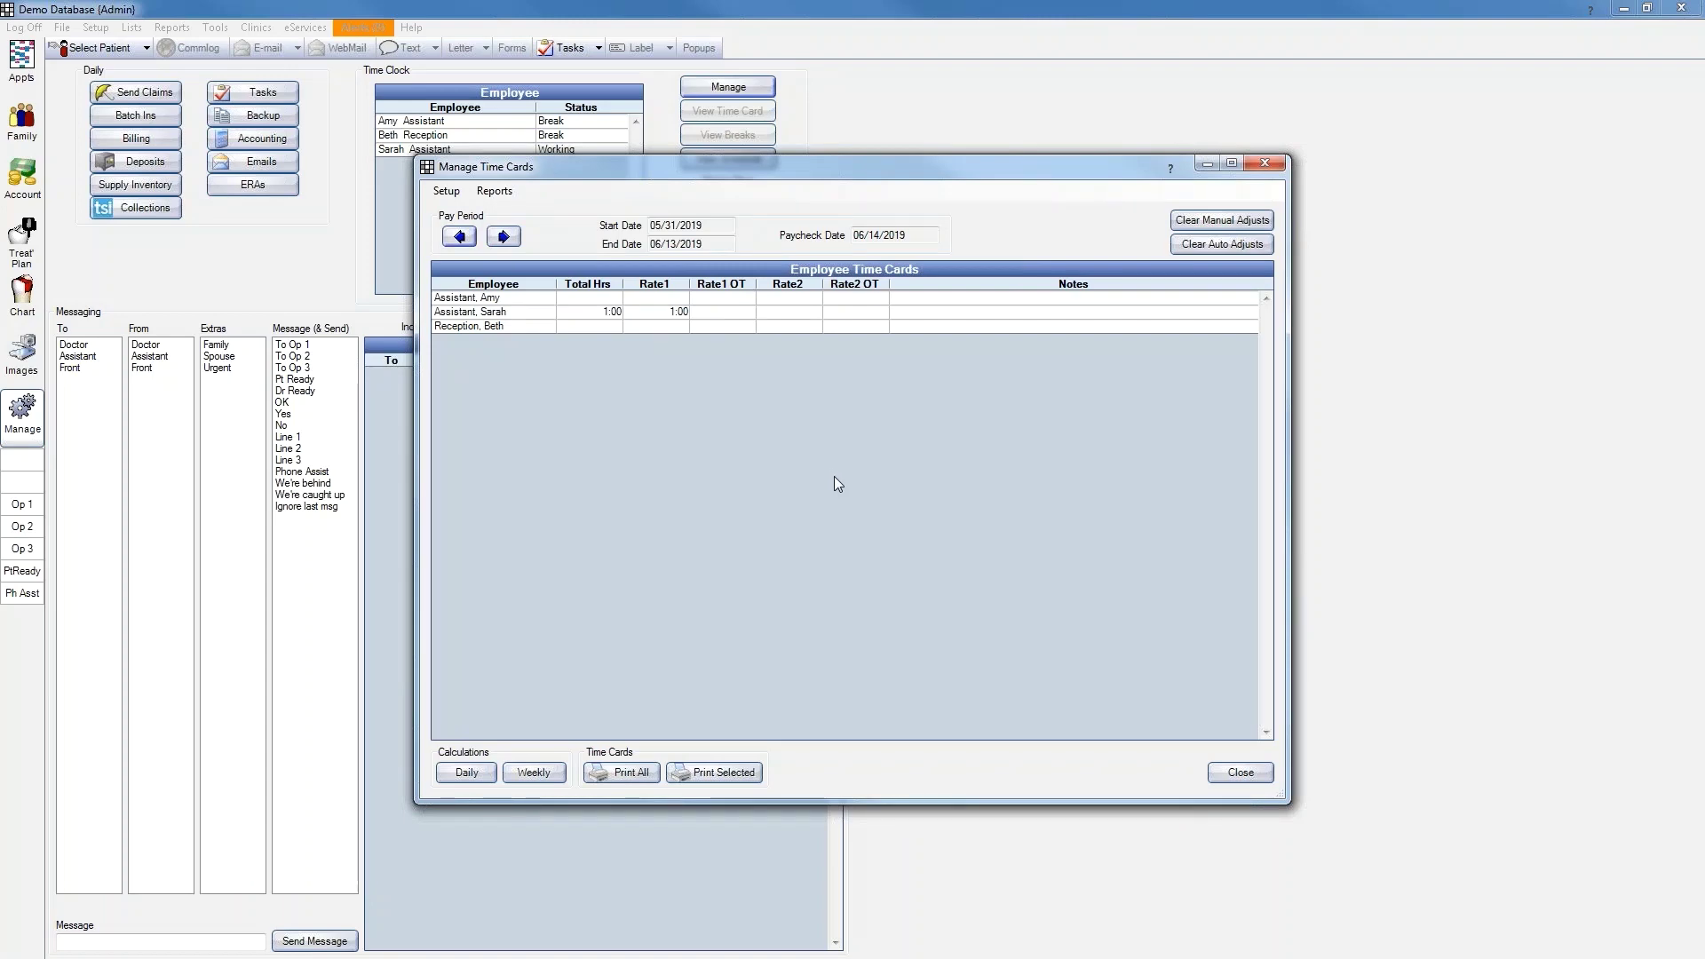
pyautogui.click(1239, 773)
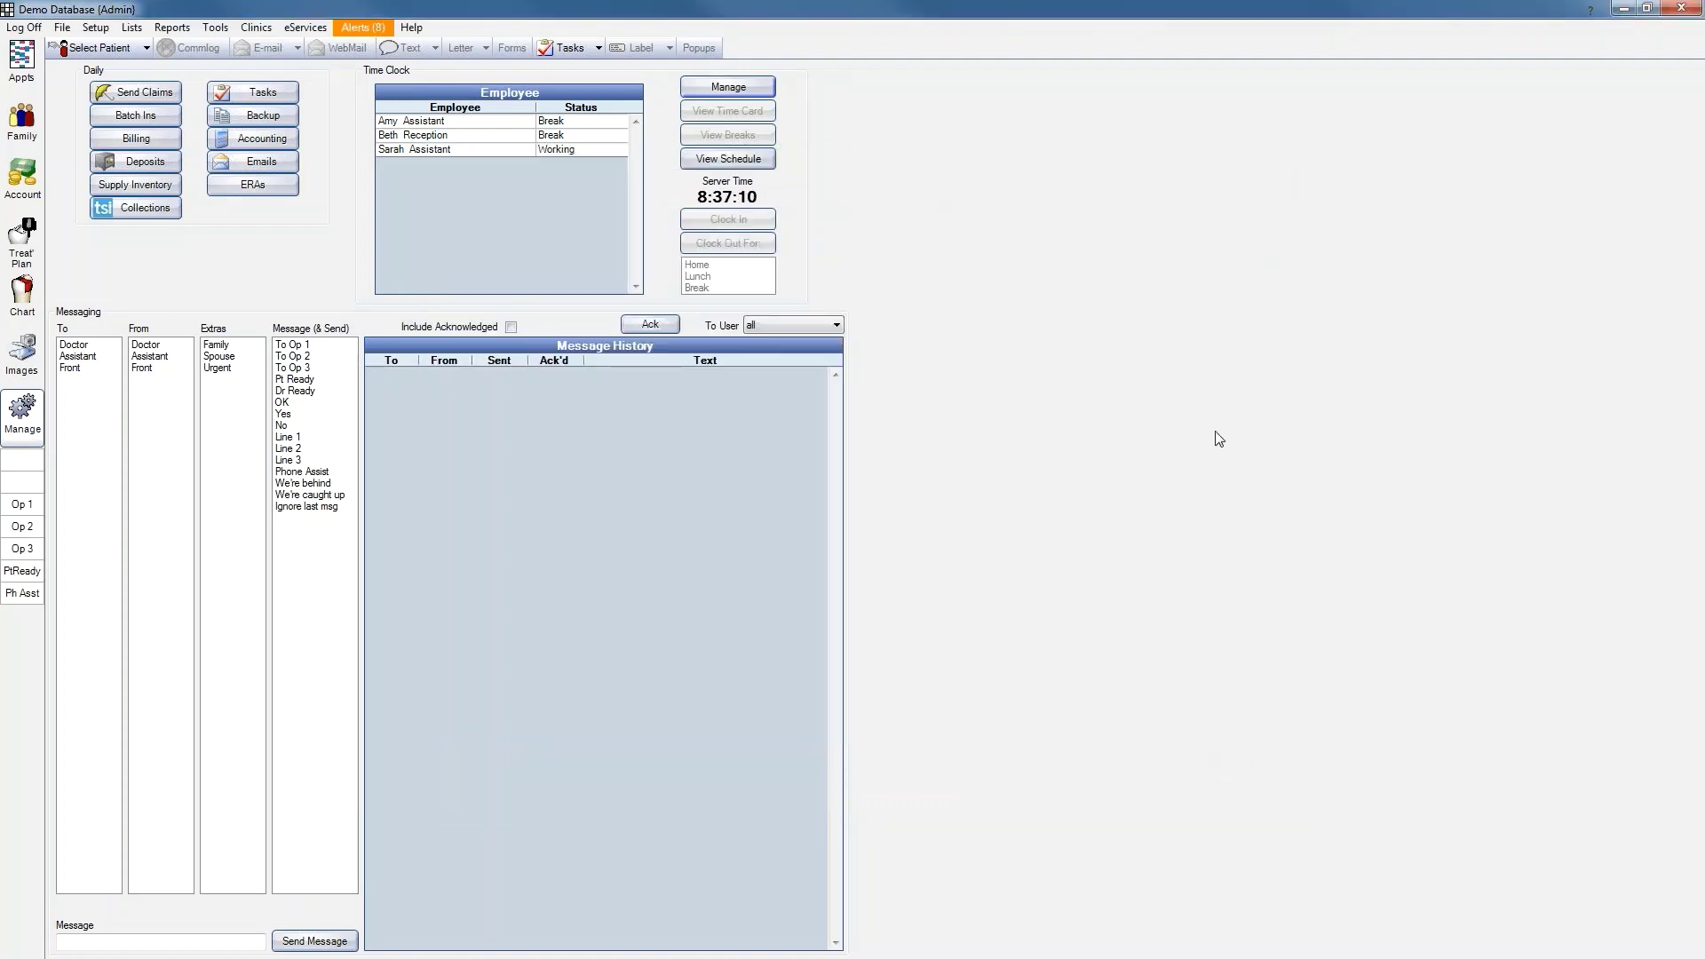
# Step: Switch to the Open Dental website in the browser and open its contact information page
pyautogui.click(1622, 12)
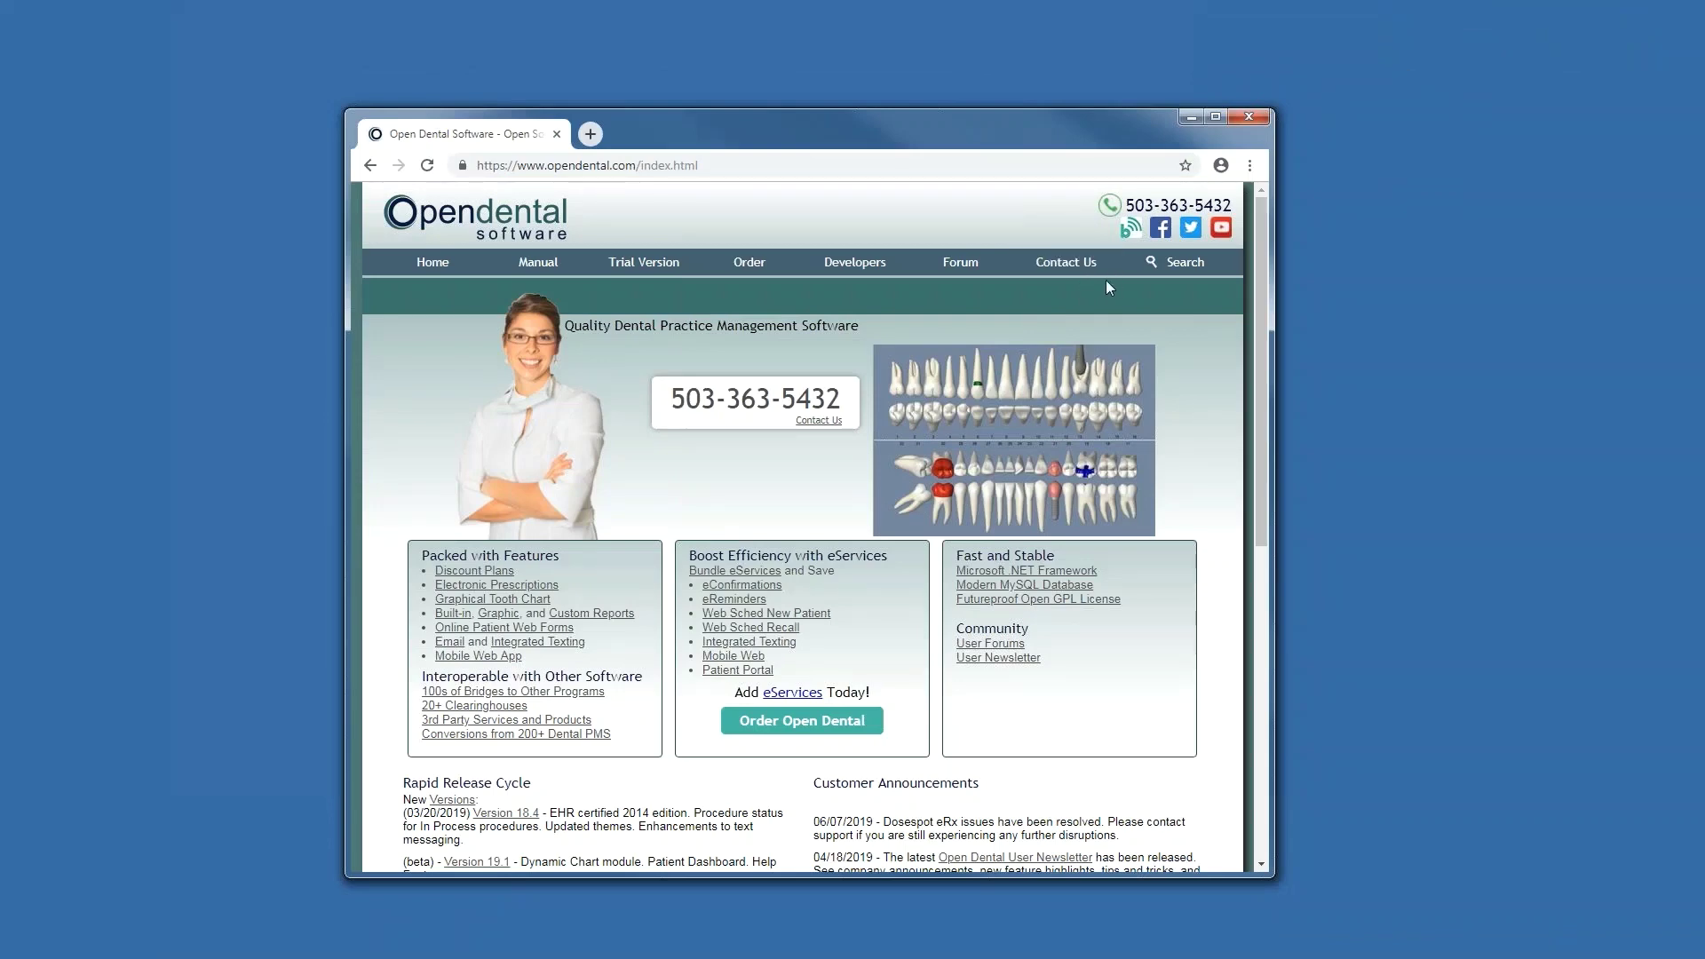
pyautogui.click(1066, 262)
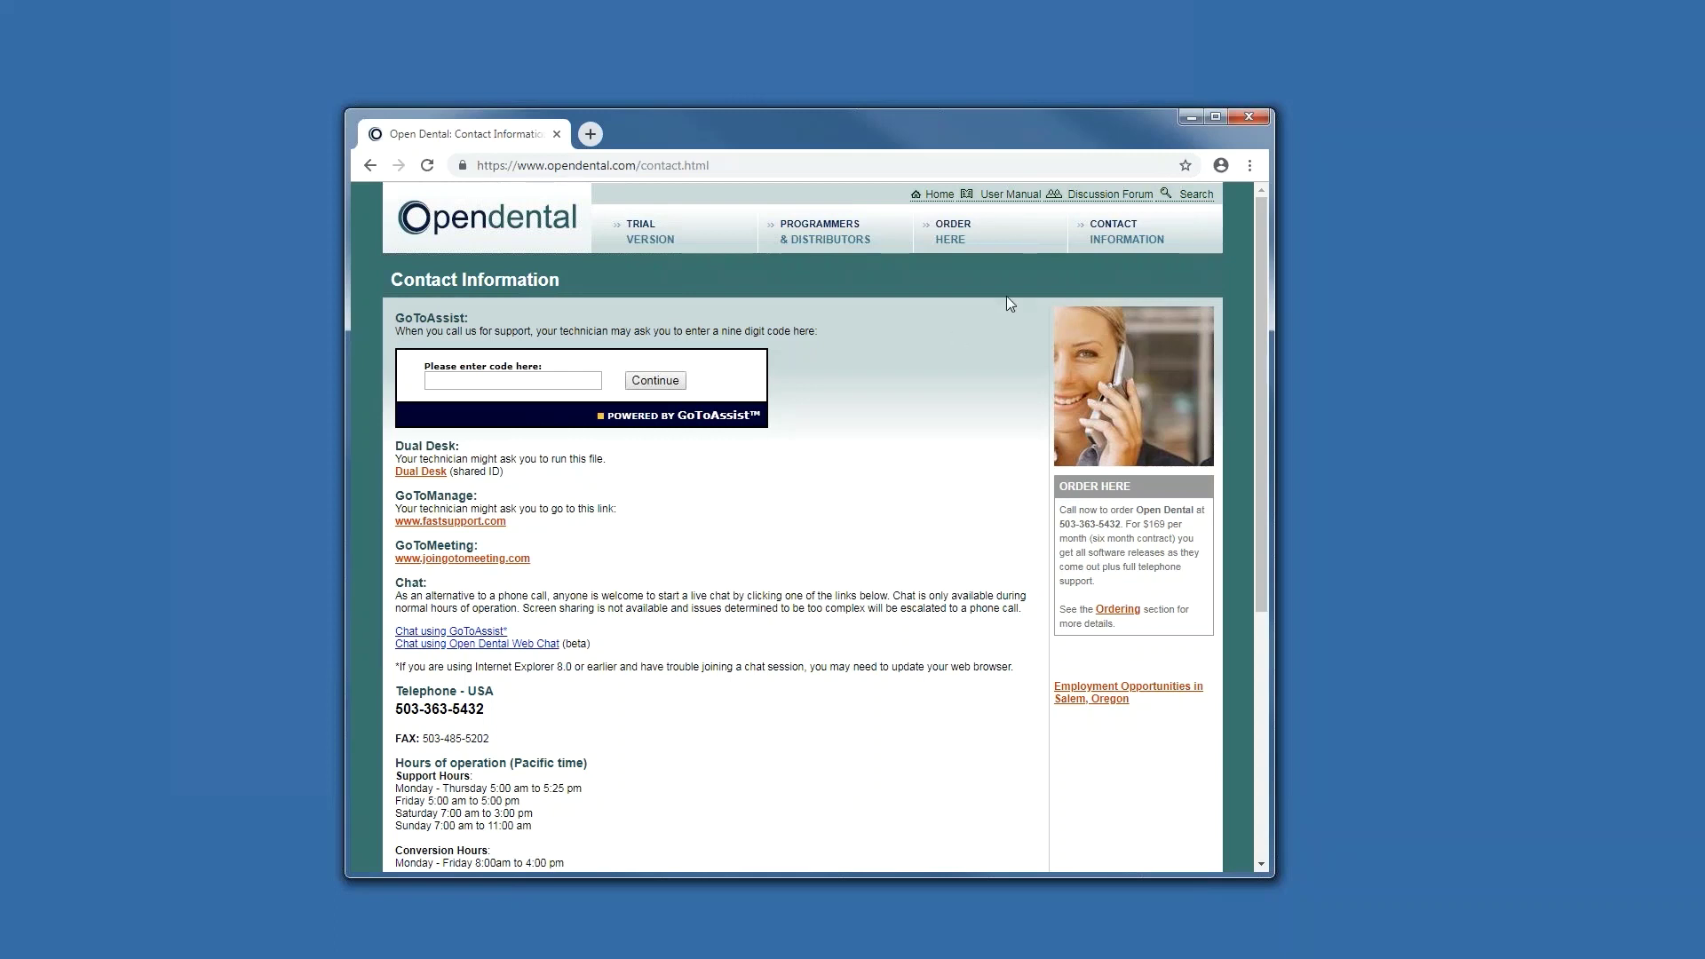
# Step: Search the website for "webinars", open the Webinars and Tutorials page and look through its recorded webinar topics
pyautogui.click(1193, 198)
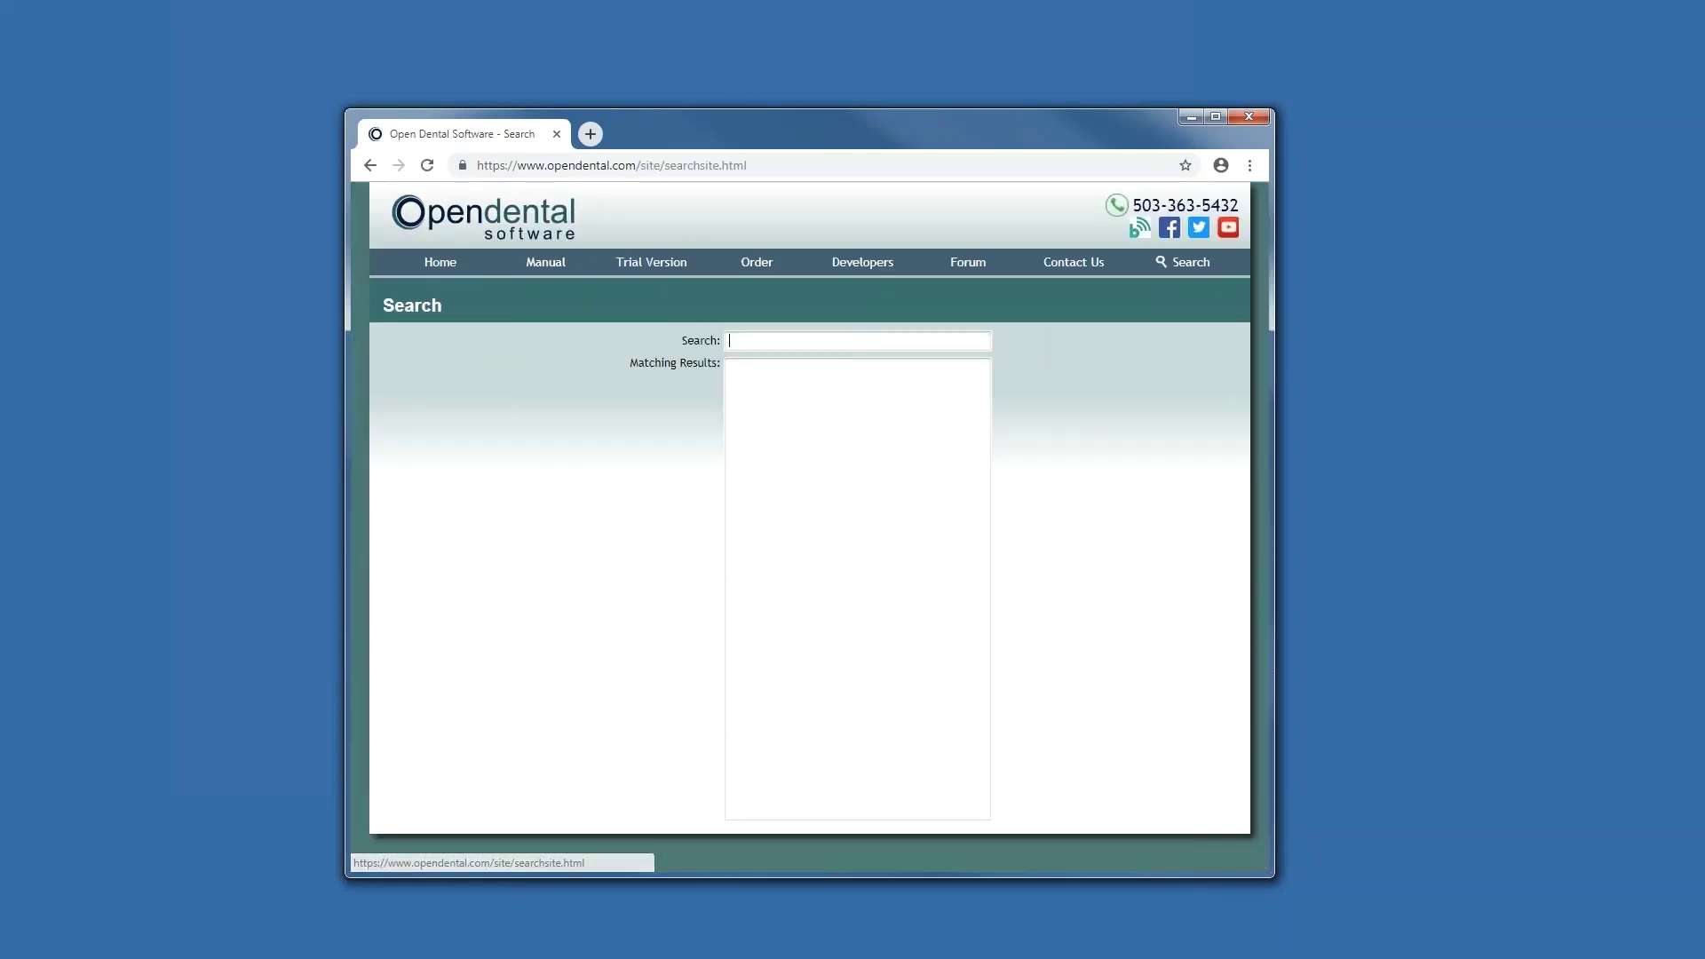
pyautogui.write('webinars')
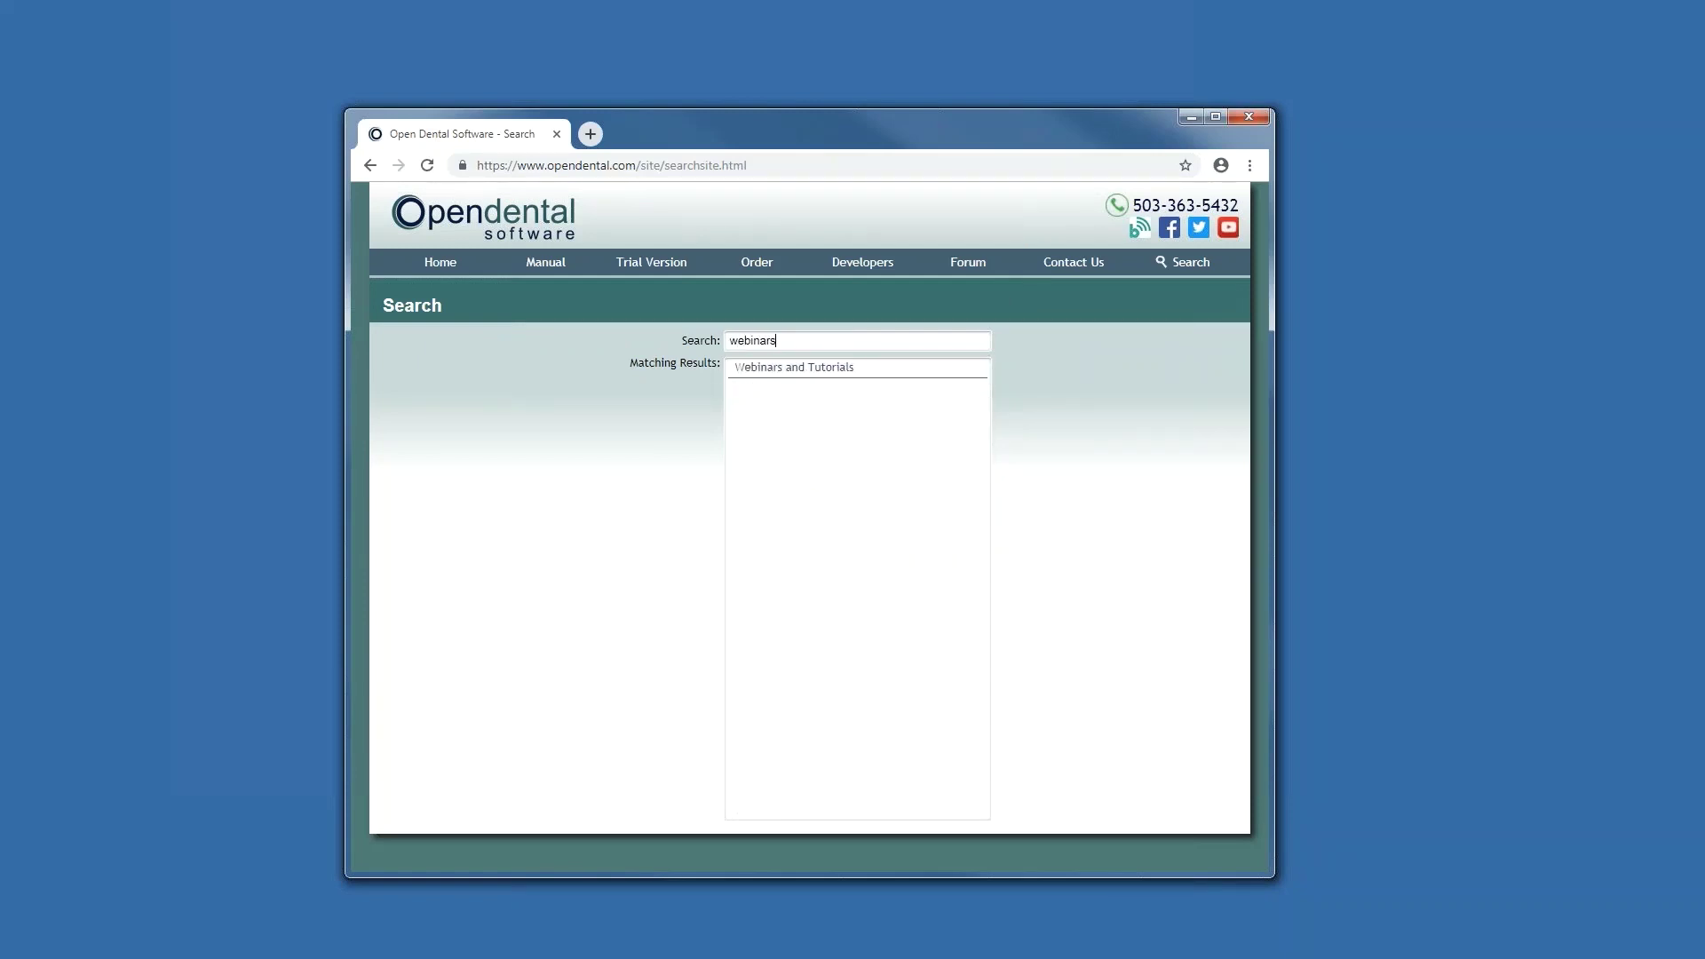
pyautogui.click(837, 371)
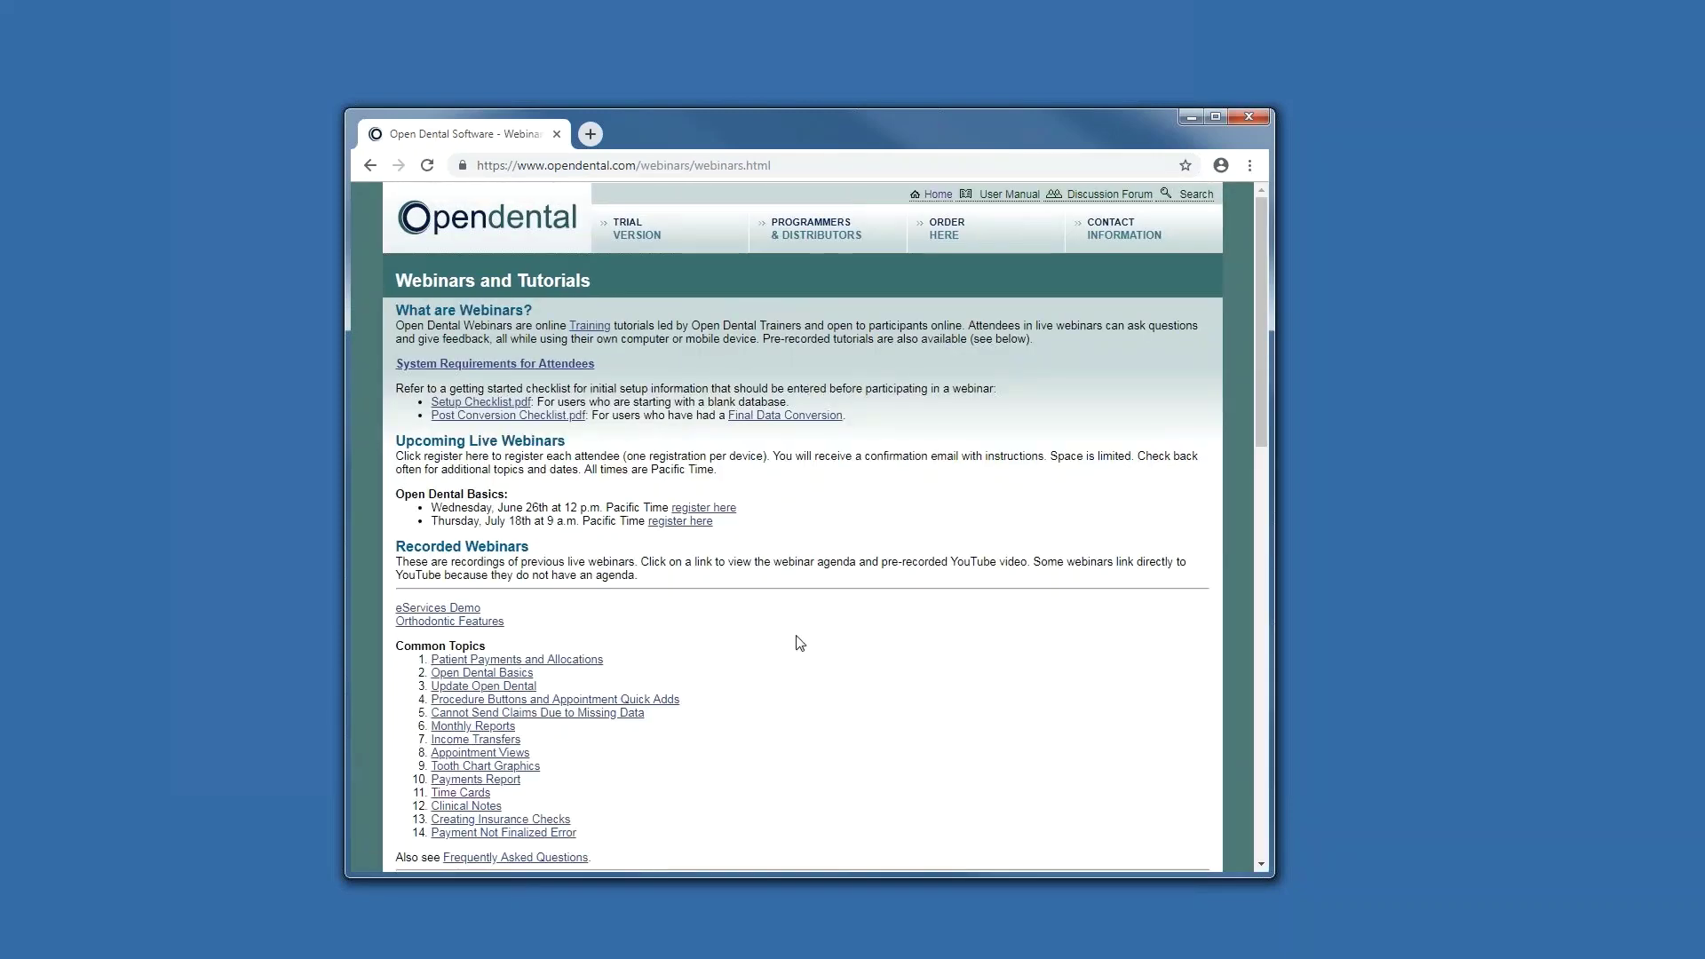
pyautogui.scroll(-2, 799, 640)
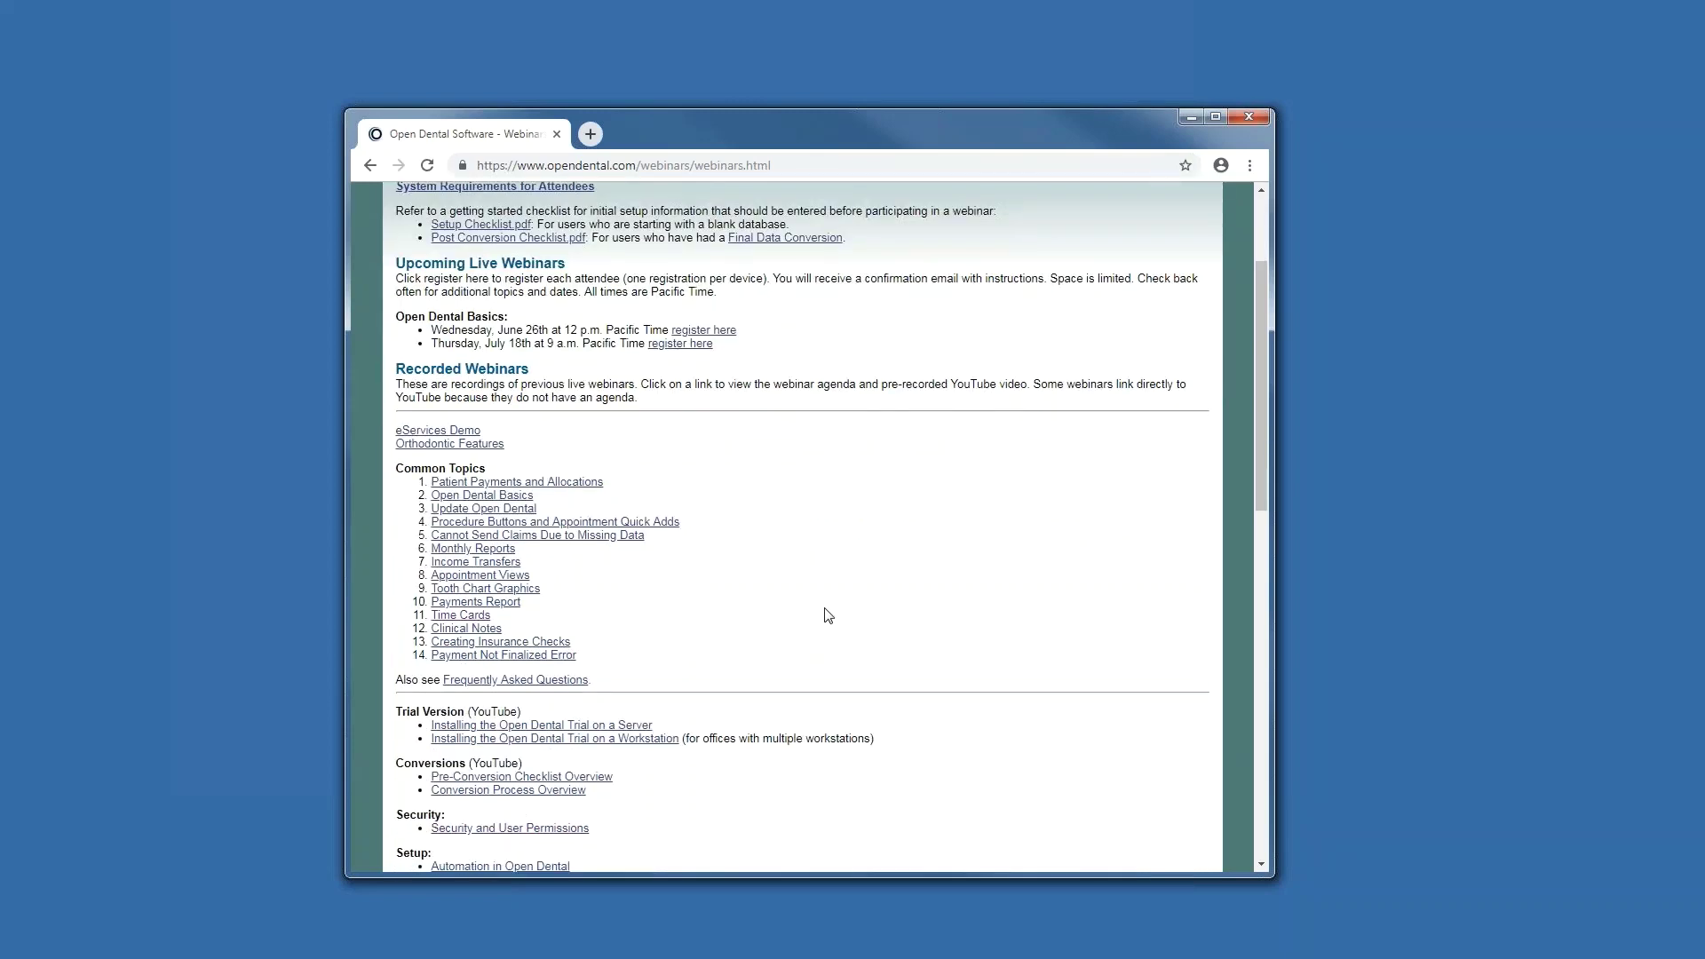
pyautogui.scroll(-1, 828, 615)
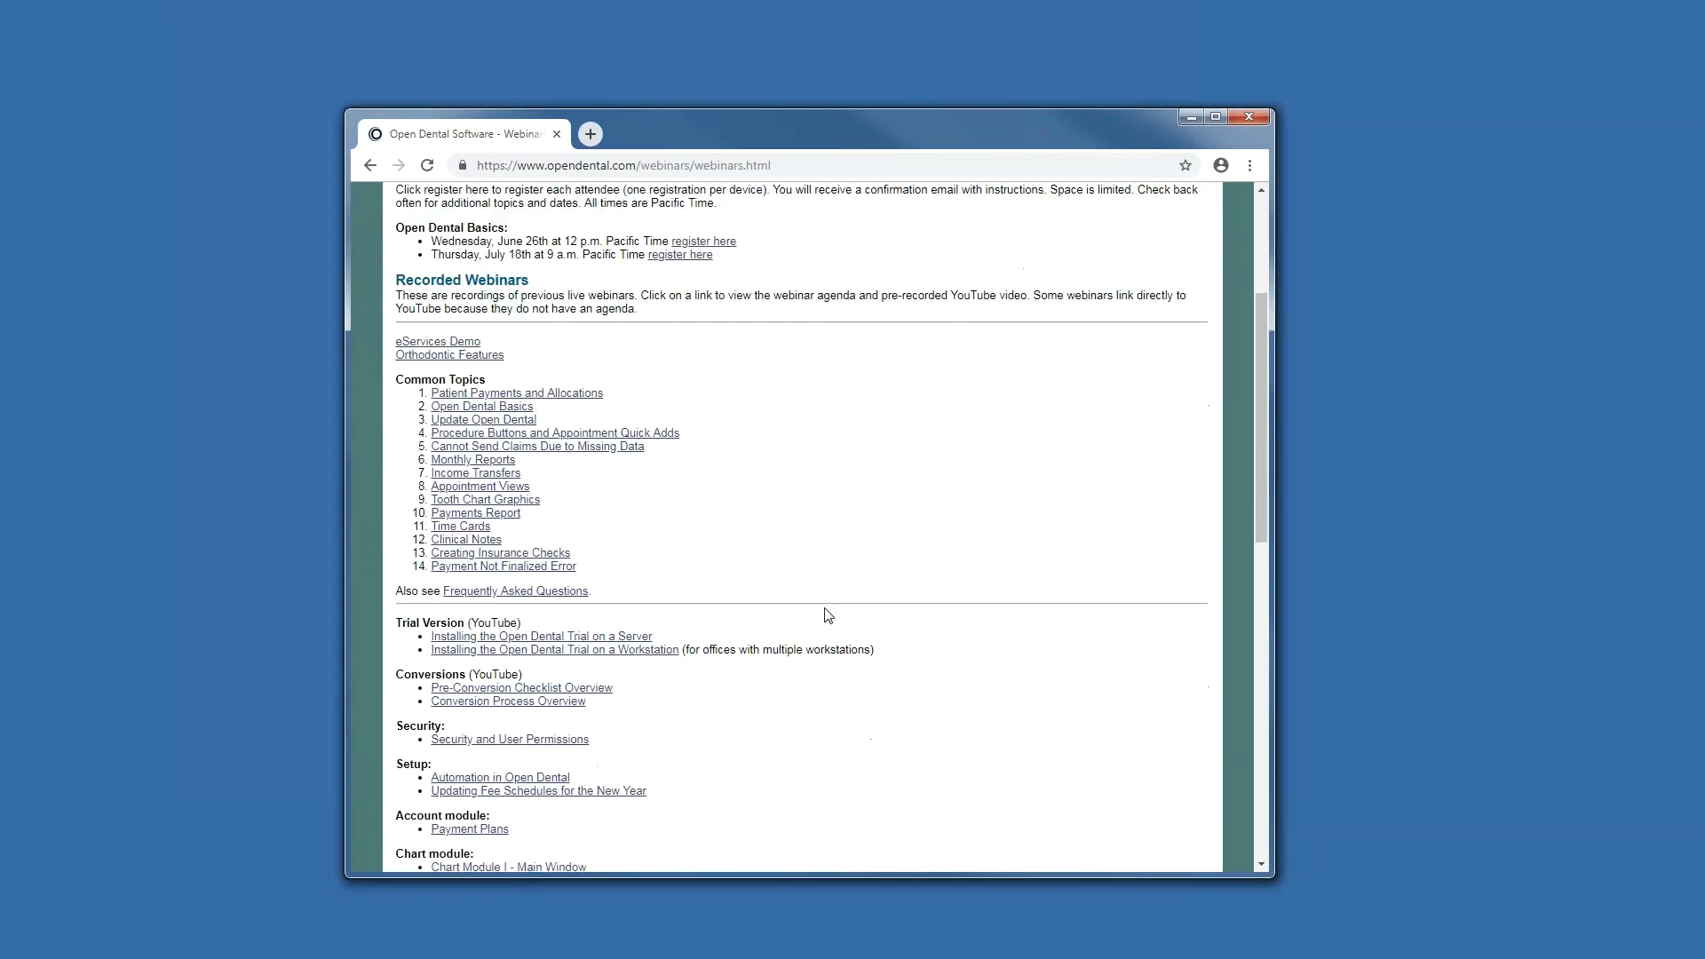